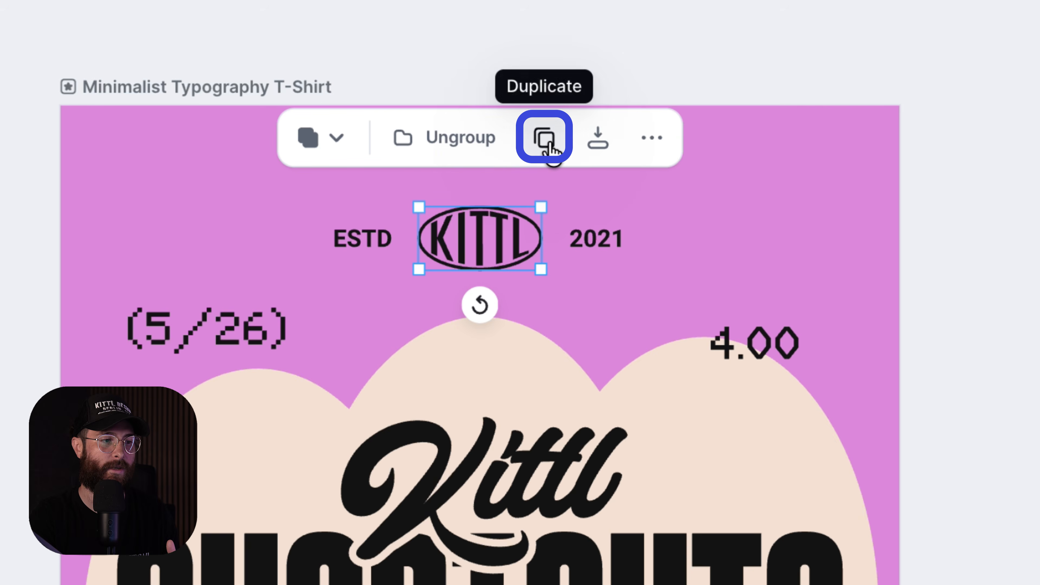
# - Undo the duplicated KITTL badge, then paste a copy of the Kittl title and drag it lower
pyautogui.moveTo(506, 248); pyautogui.dragTo(506, 229)
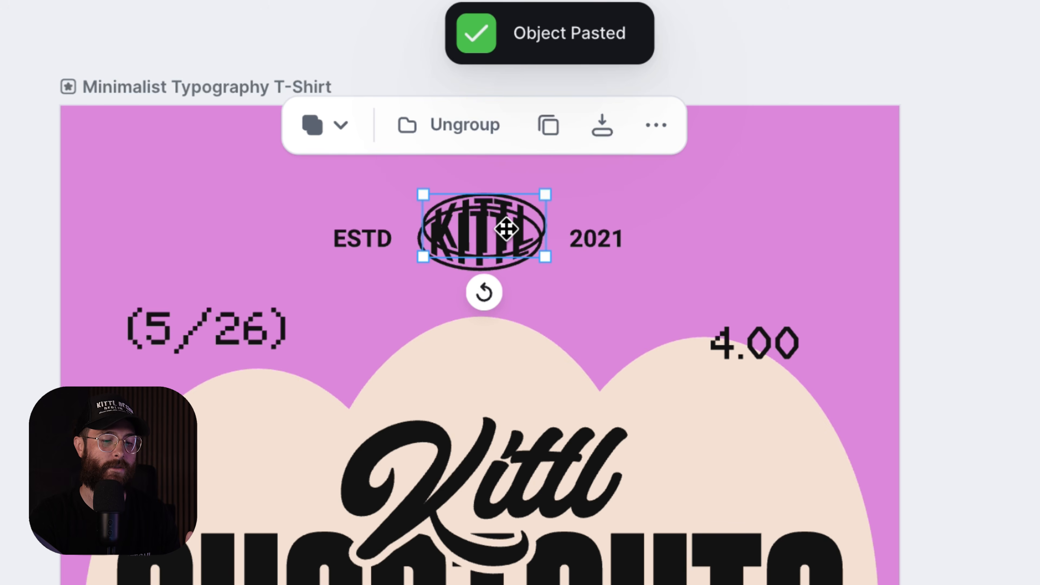
pyautogui.press('super+z')
pyautogui.press('super+z')
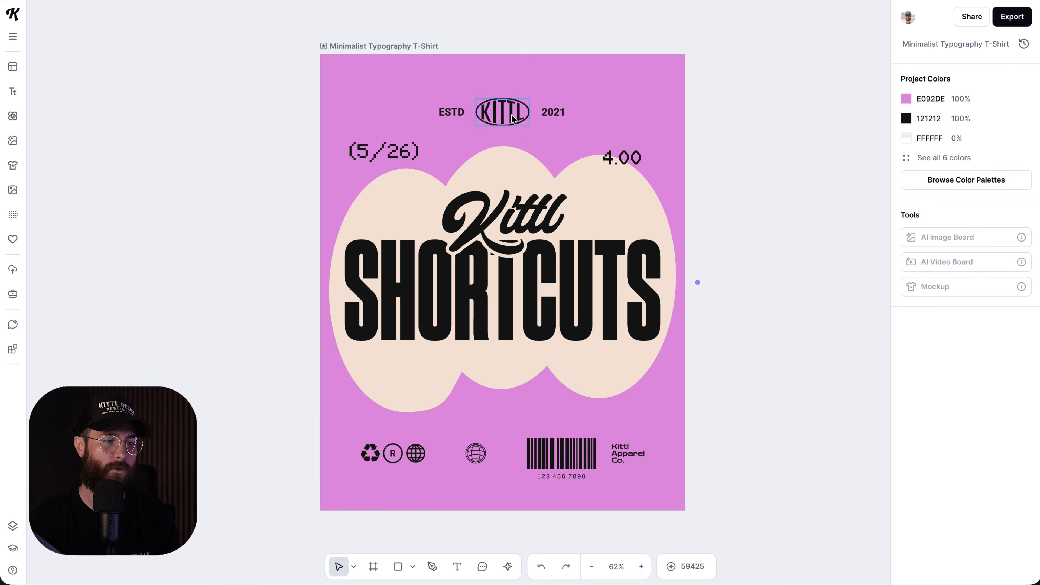
pyautogui.click(533, 232)
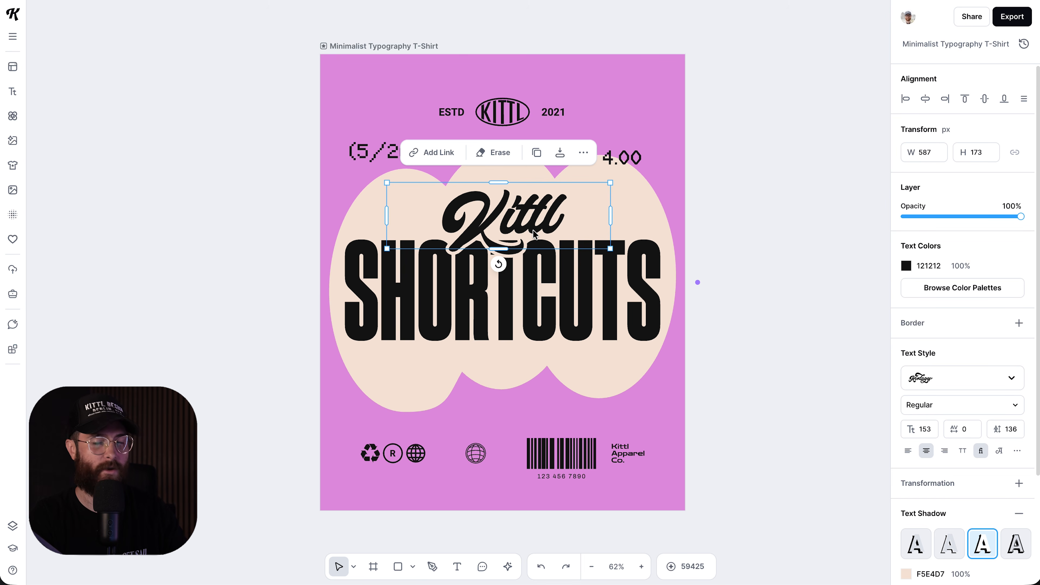
pyautogui.press('super+v')
pyautogui.moveTo(534, 234); pyautogui.dragTo(536, 256)
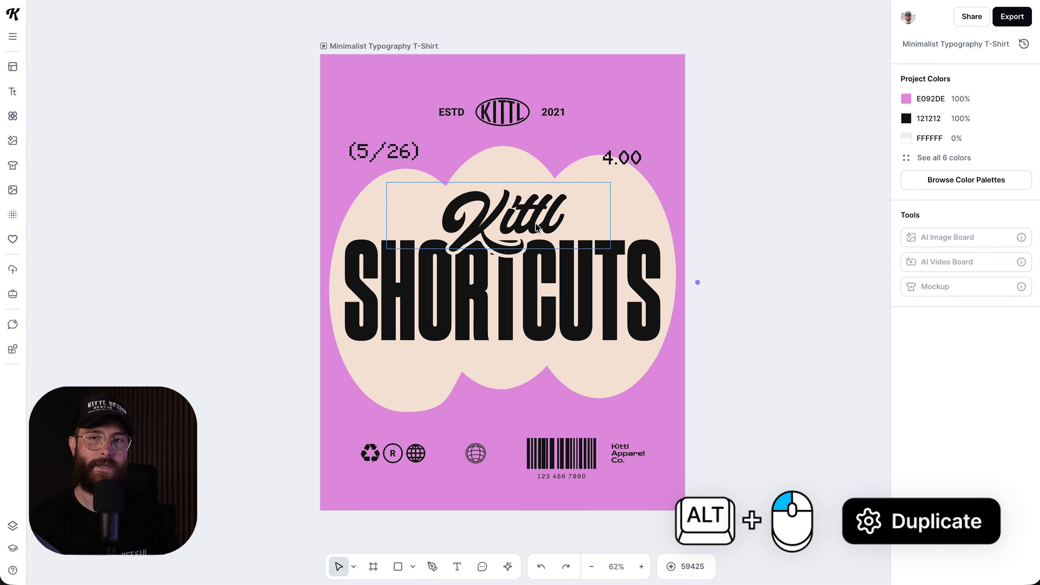
pyautogui.moveTo(537, 227); pyautogui.dragTo(531, 235)
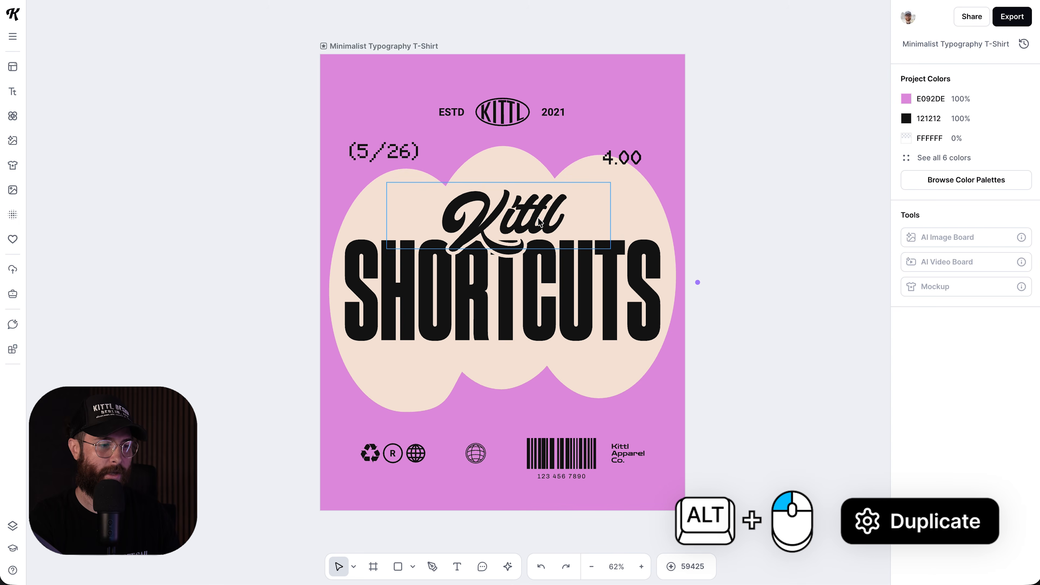
pyautogui.moveTo(538, 200); pyautogui.dragTo(527, 214)
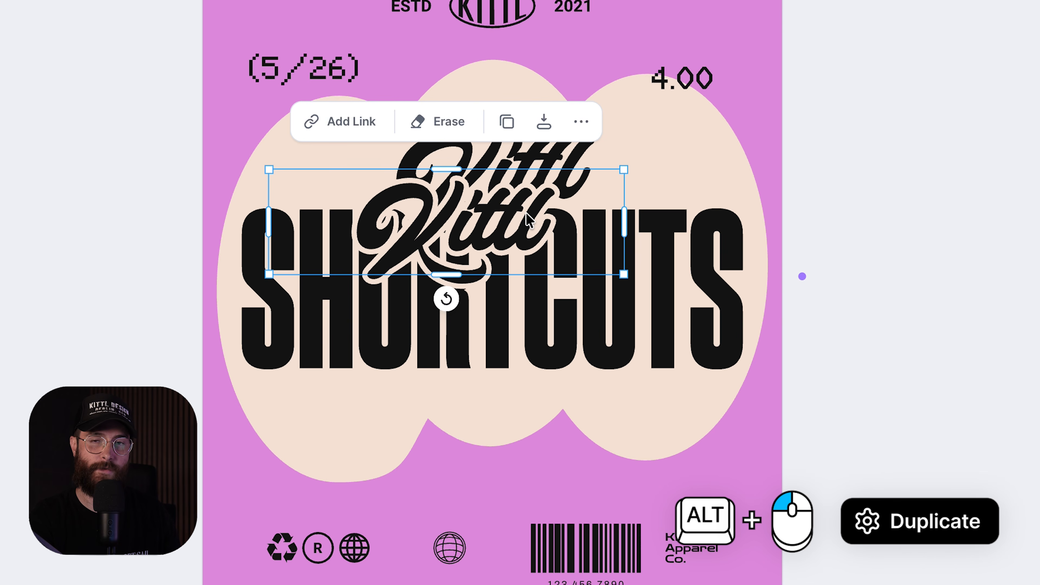
pyautogui.moveTo(527, 215); pyautogui.dragTo(587, 272)
pyautogui.moveTo(585, 273); pyautogui.dragTo(568, 307)
pyautogui.moveTo(568, 307); pyautogui.dragTo(656, 346)
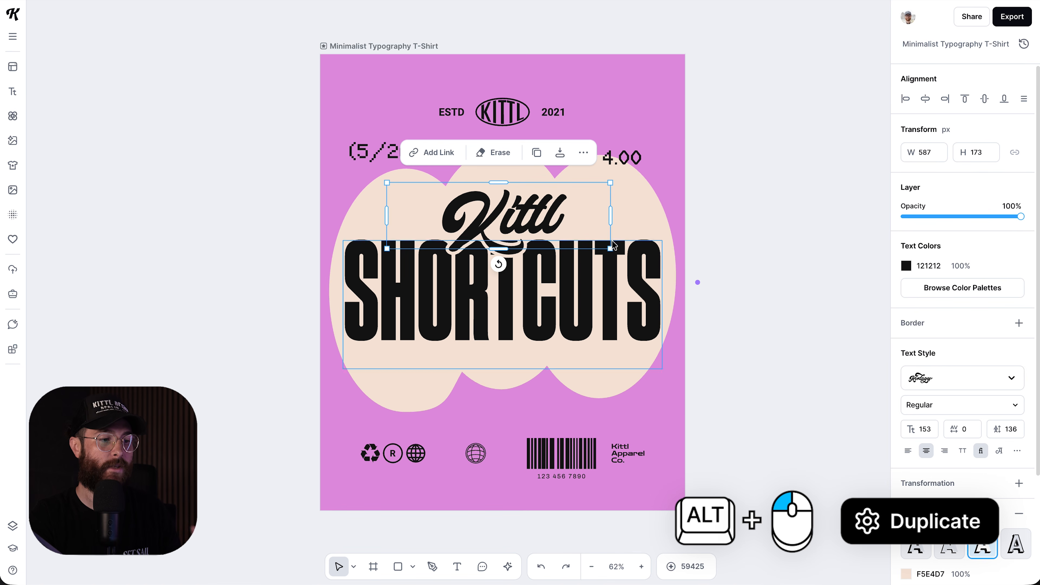
pyautogui.click(660, 131)
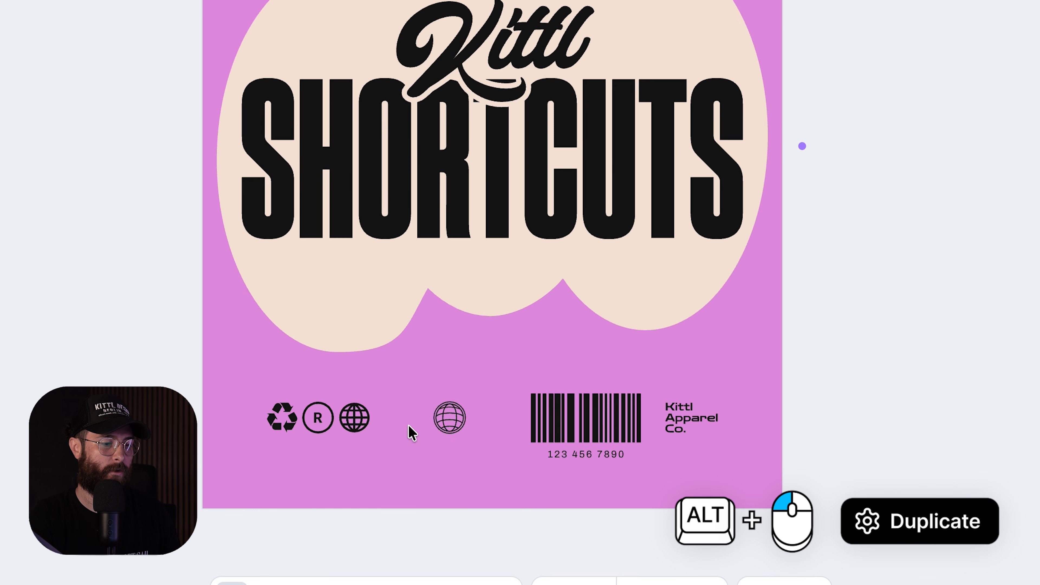
pyautogui.moveTo(449, 417); pyautogui.dragTo(459, 385)
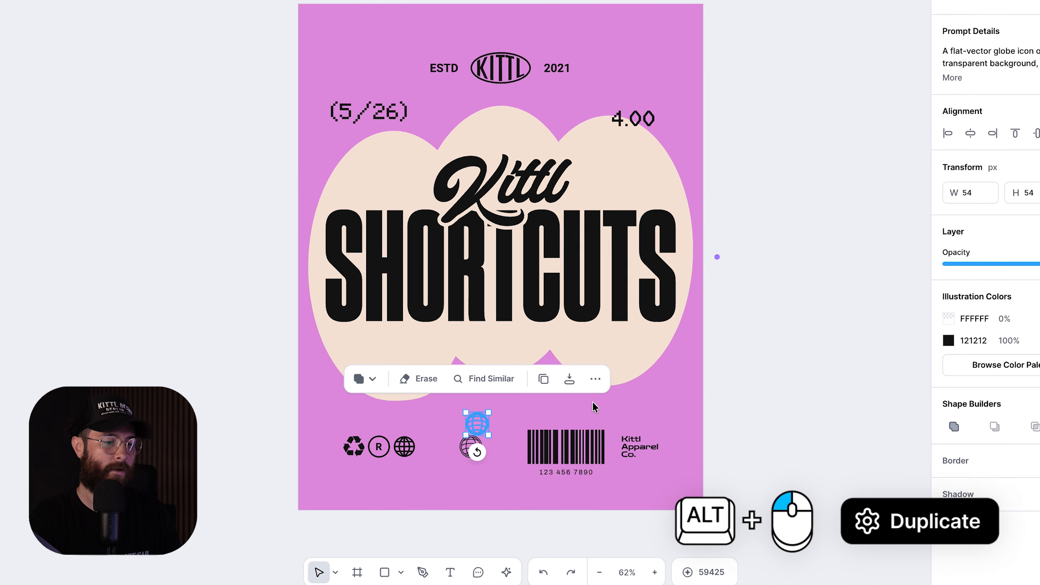
pyautogui.press('Delete')
# - Alt-drag the T-shirt artboard to place a copy to the right of the original
pyautogui.click(418, 43)
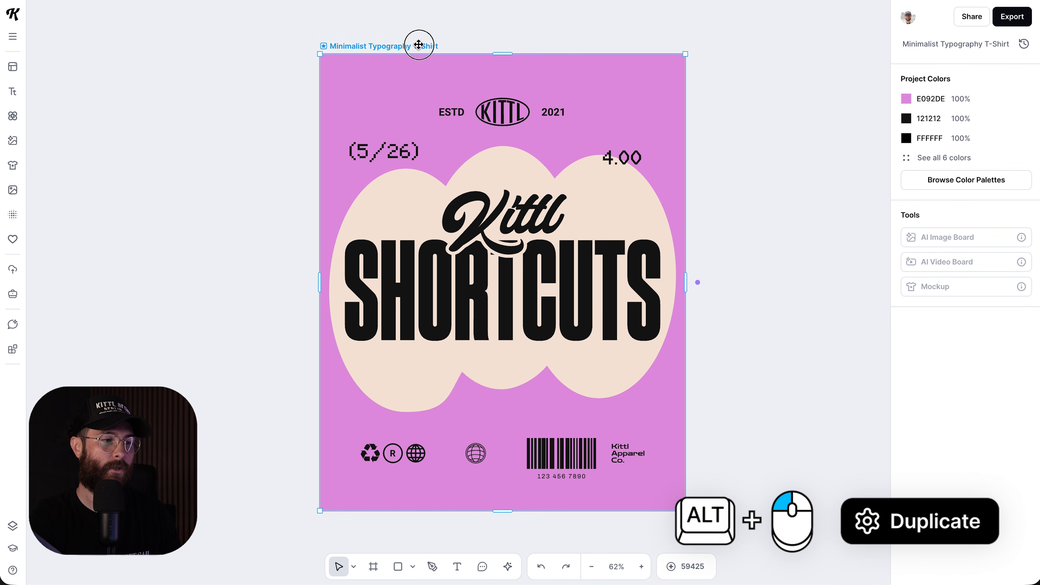
pyautogui.hscroll(3, 415, 53)
pyautogui.hscroll(3, 415, 57)
pyautogui.scroll(2, 390, 58)
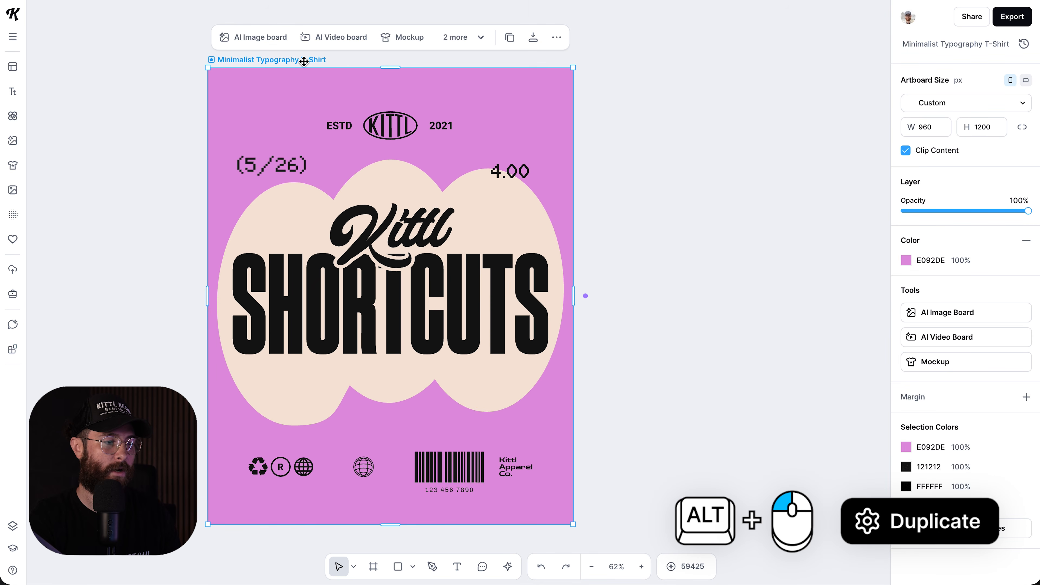
pyautogui.moveTo(294, 60); pyautogui.dragTo(681, 56)
pyautogui.hscroll(6, 671, 107)
# - Resize the copied artboard to 505 × 631 and deselect it
pyautogui.moveTo(705, 511); pyautogui.dragTo(529, 295)
pyautogui.hscroll(-5, 530, 303)
pyautogui.scroll(3, 530, 304)
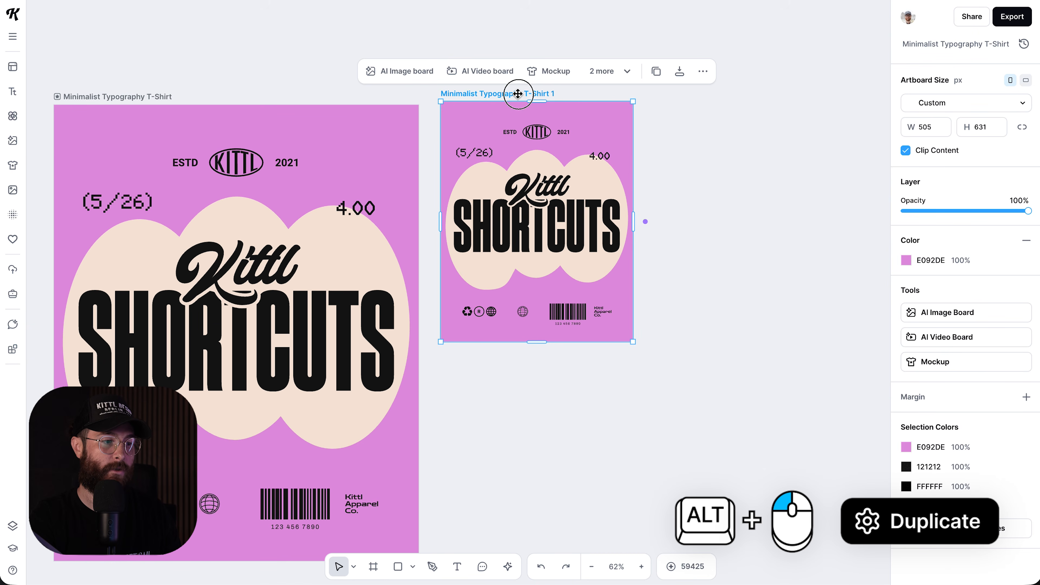
pyautogui.hscroll(-3, 476, 221)
pyautogui.scroll(-1, 476, 221)
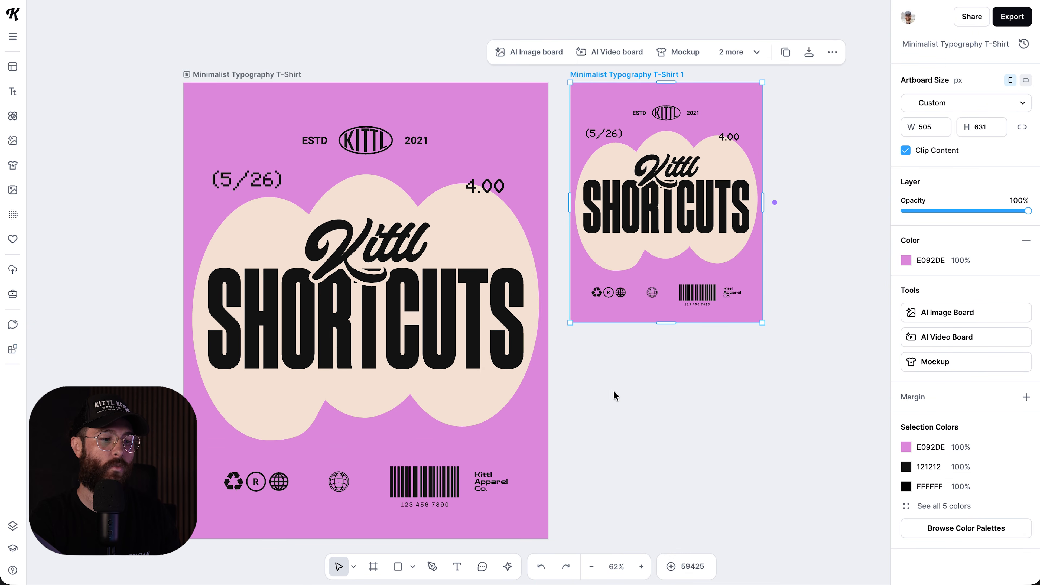
pyautogui.click(615, 394)
pyautogui.scroll(-1, 615, 394)
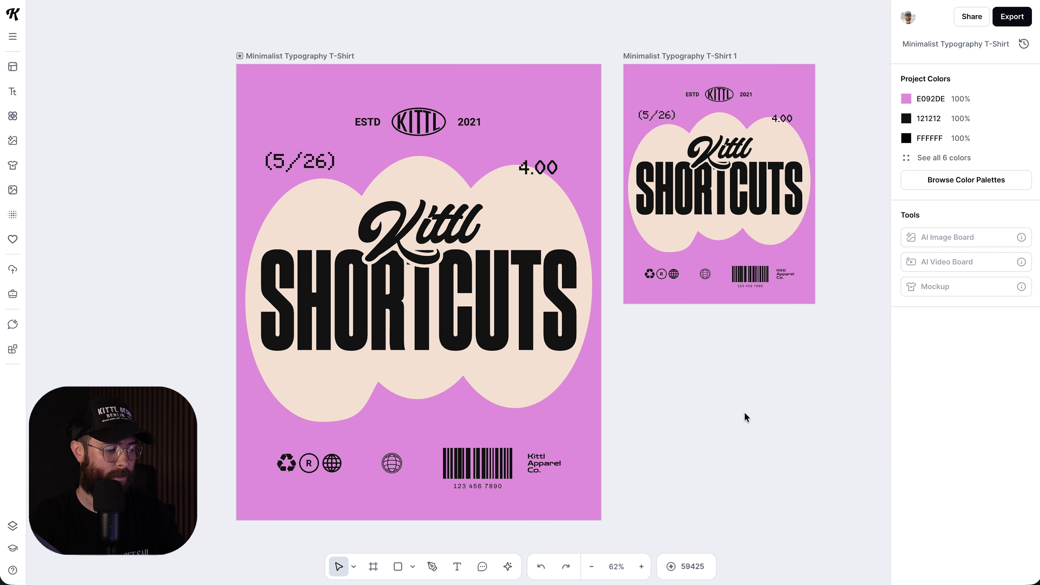
# - Show rulers along the canvas edges with Shift+R
pyautogui.hotkey('shift', 'r')
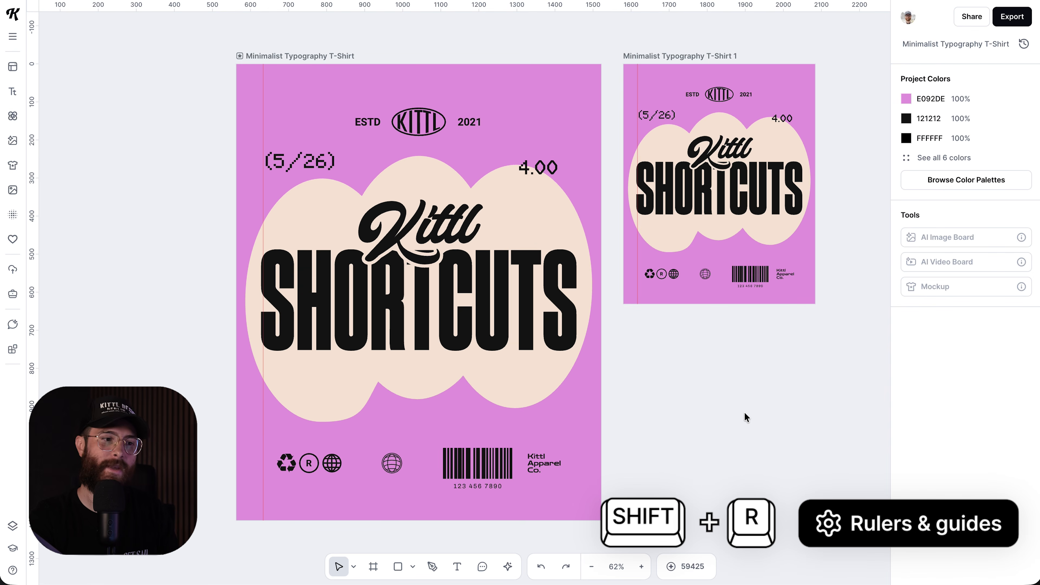
pyautogui.hscroll(2, 744, 412)
pyautogui.scroll(-1, 744, 412)
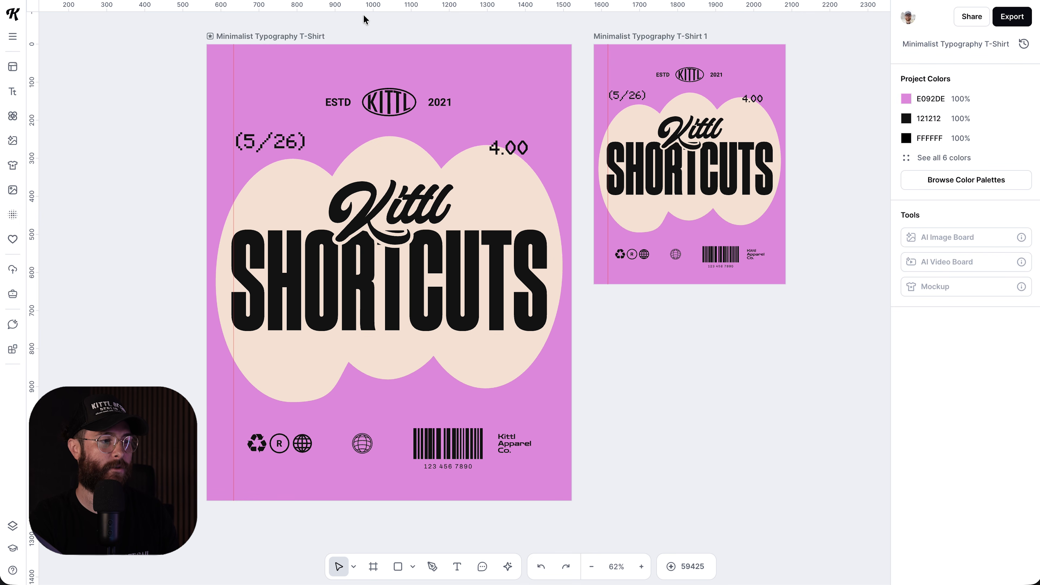
# - Add a trial horizontal guide near the top, then delete it
pyautogui.moveTo(371, 11); pyautogui.dragTo(369, 24)
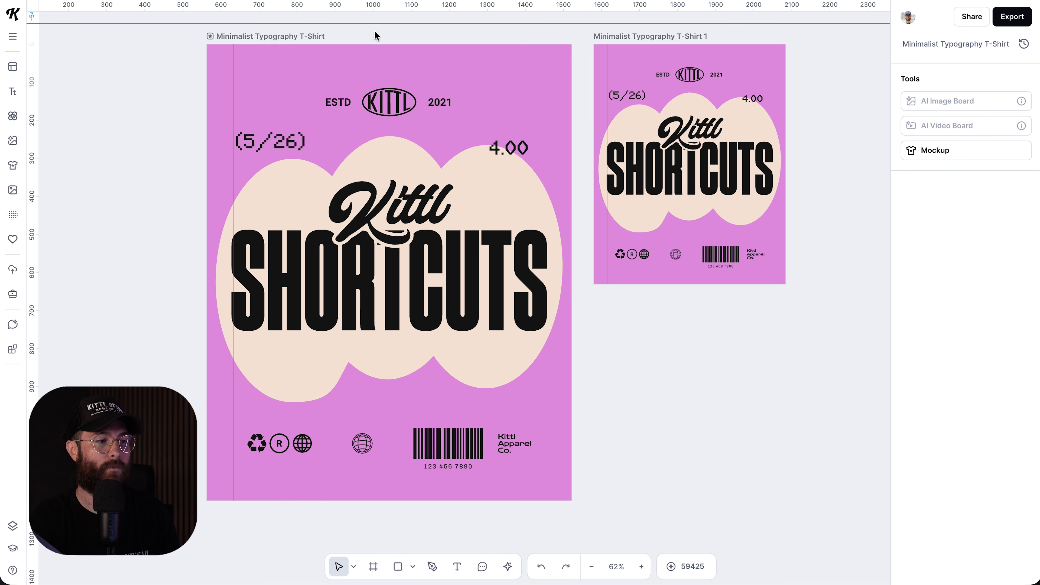
pyautogui.click(380, 32)
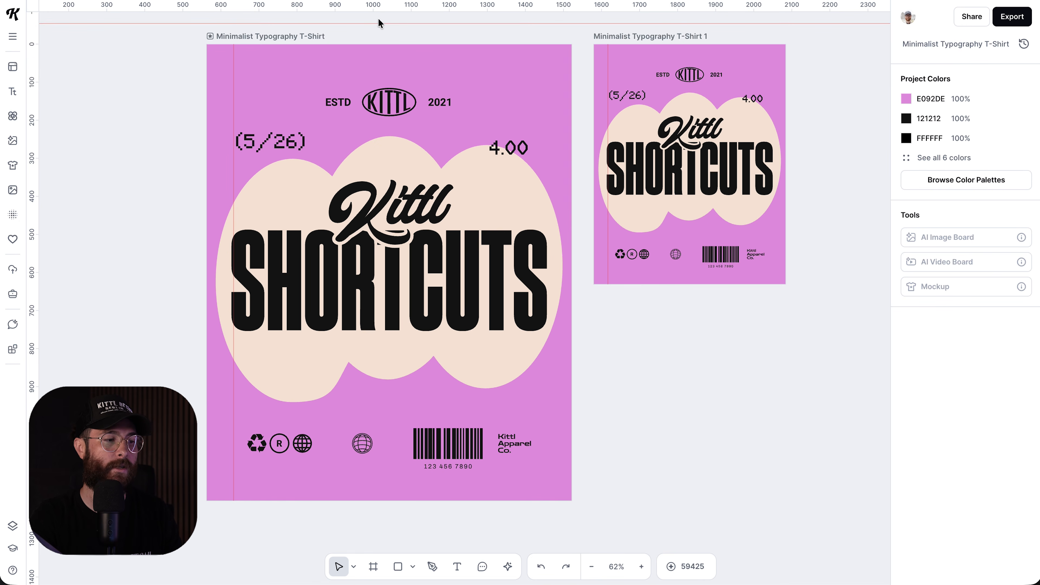
pyautogui.click(377, 23)
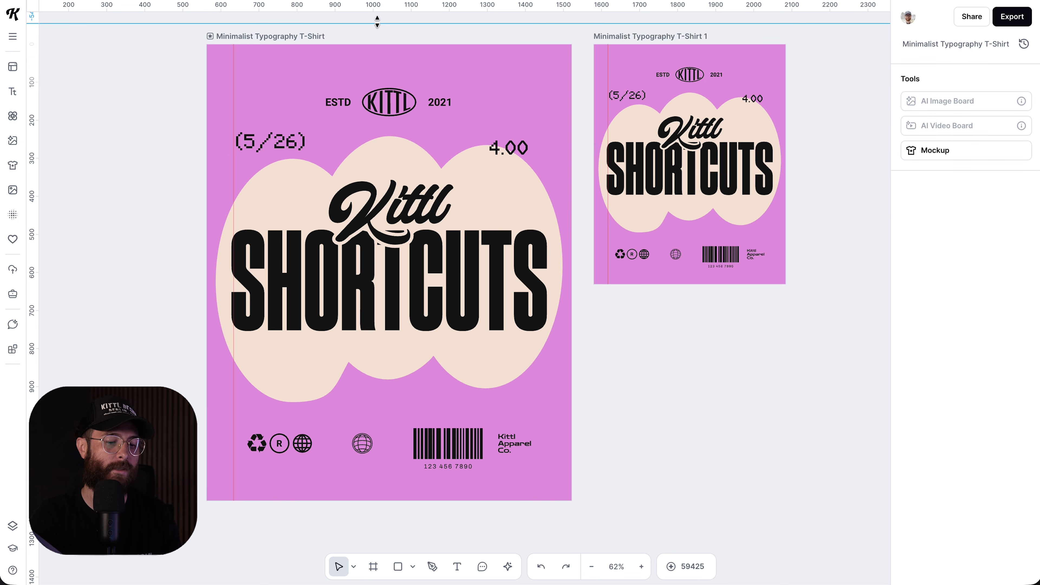
pyautogui.press('Delete')
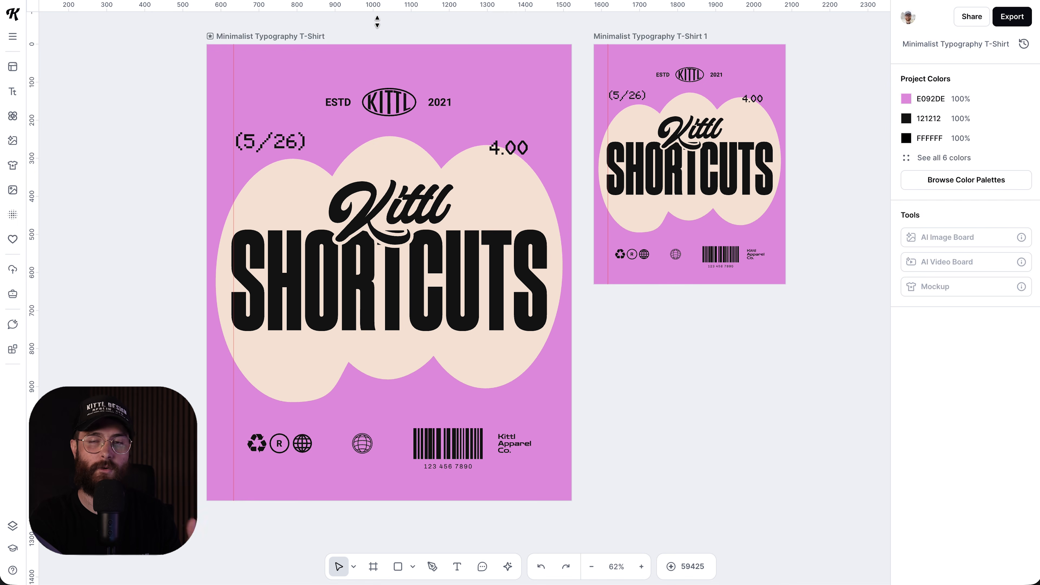
# - Add a vertical guide near the artboard's left edge
pyautogui.scroll(5, 275, 89)
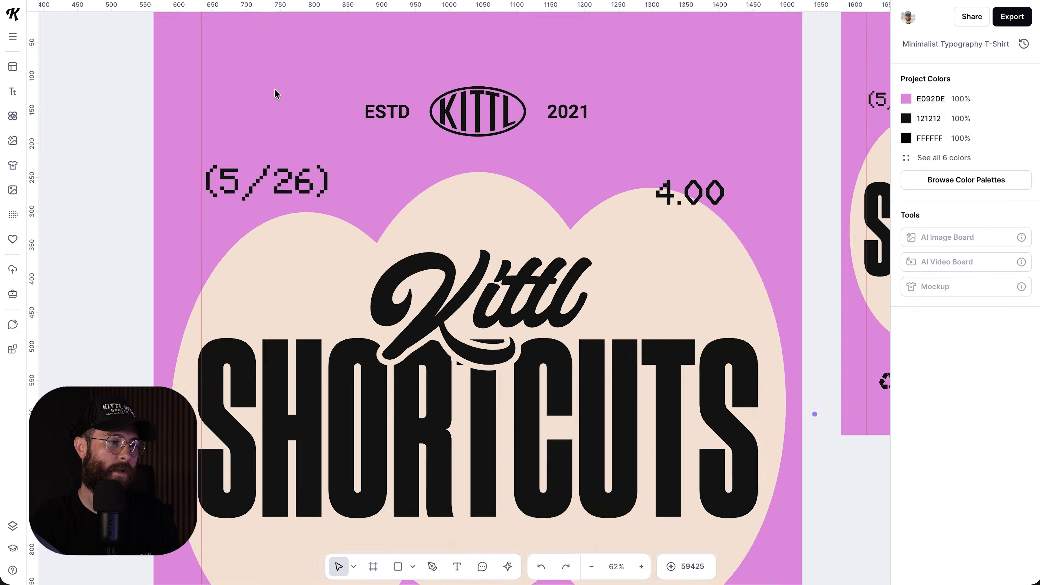
pyautogui.moveTo(36, 116); pyautogui.dragTo(216, 114)
pyautogui.click(165, 115)
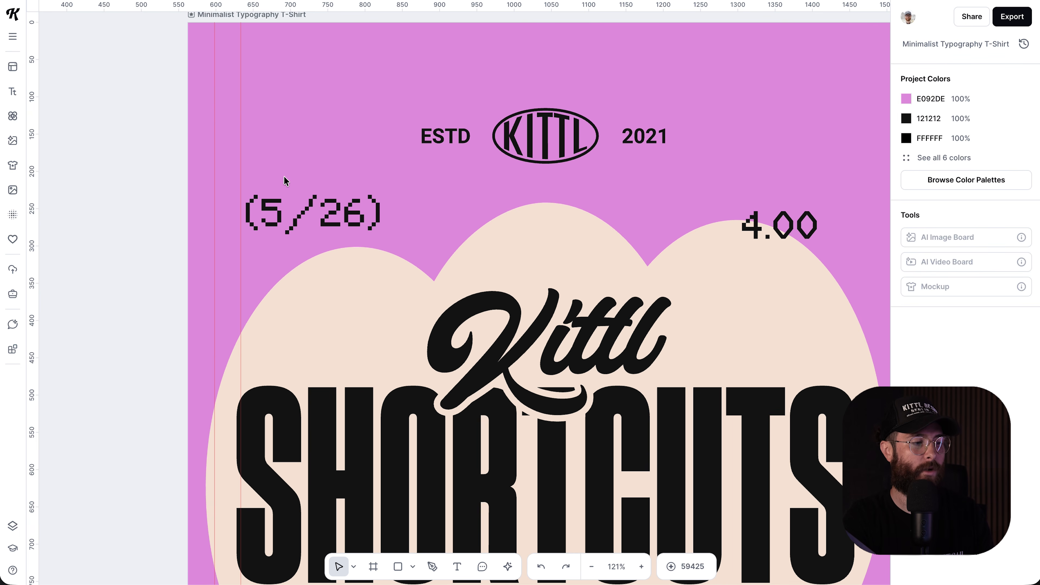
# - Move the (5/26) text up and right, closer to the ESTD line
pyautogui.moveTo(283, 206); pyautogui.dragTo(290, 176)
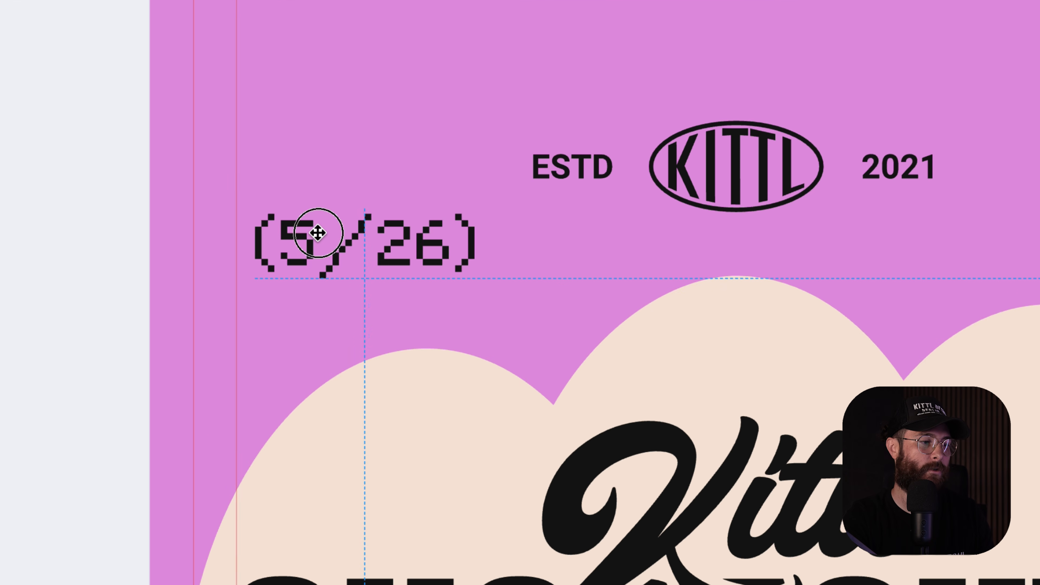
pyautogui.moveTo(318, 233); pyautogui.dragTo(312, 233)
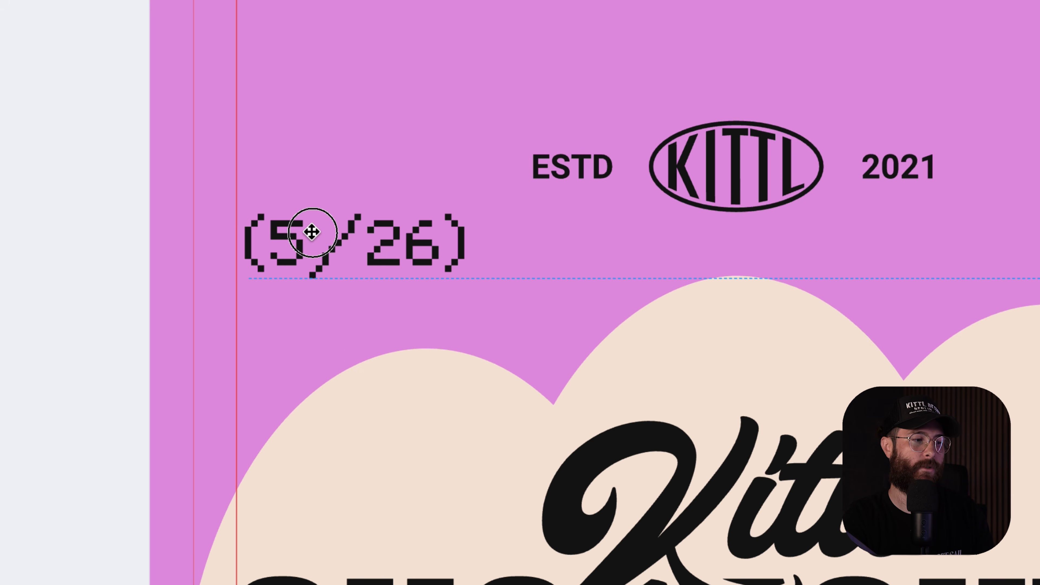
pyautogui.moveTo(312, 232); pyautogui.dragTo(312, 232)
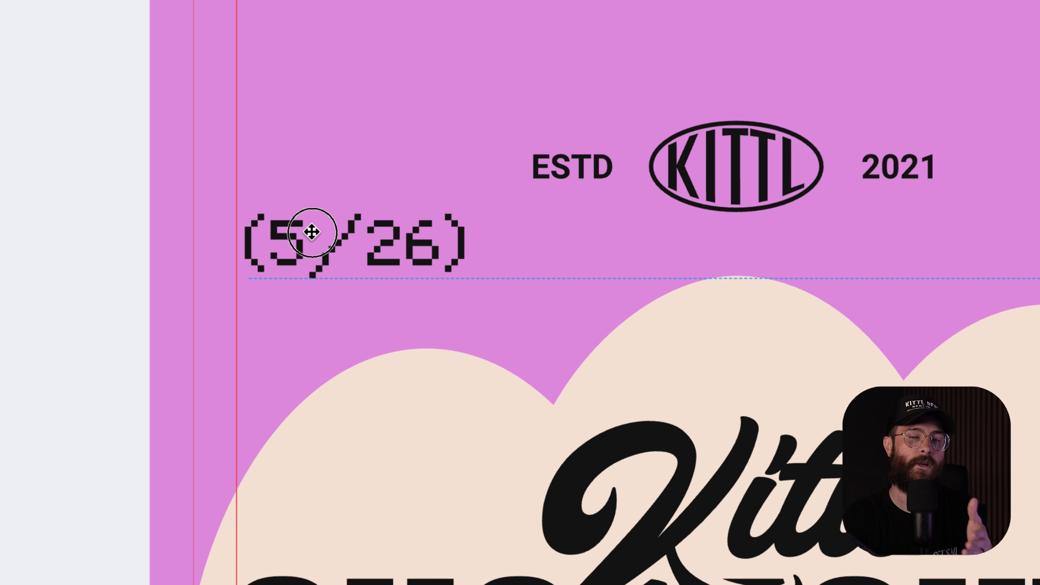
pyautogui.moveTo(301, 208); pyautogui.dragTo(301, 208)
pyautogui.click(136, 266)
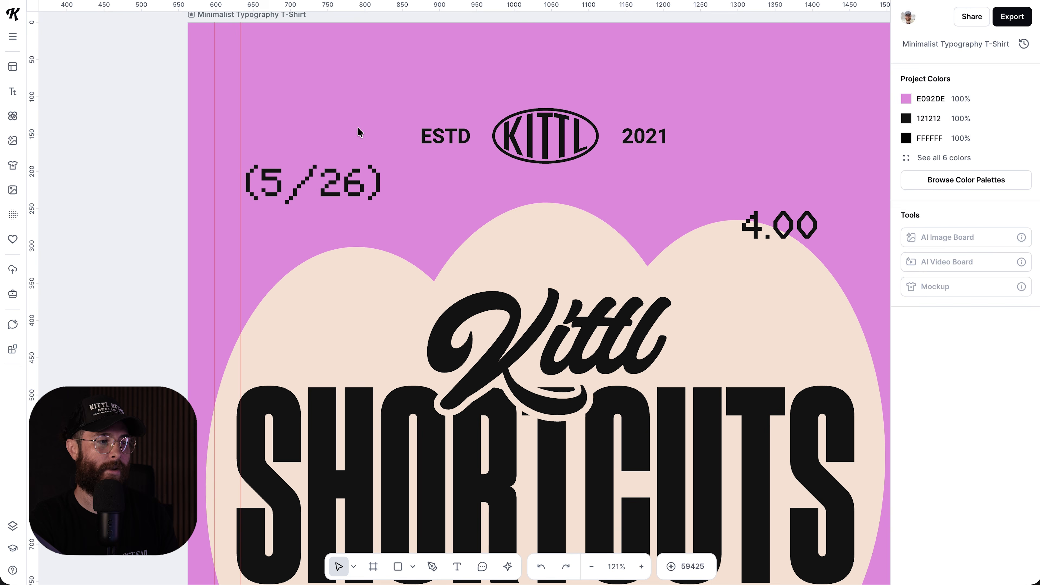
# - Add a horizontal guide at the top of (5/26), check alignment, then hide rulers and guides
pyautogui.moveTo(409, 6); pyautogui.dragTo(390, 158)
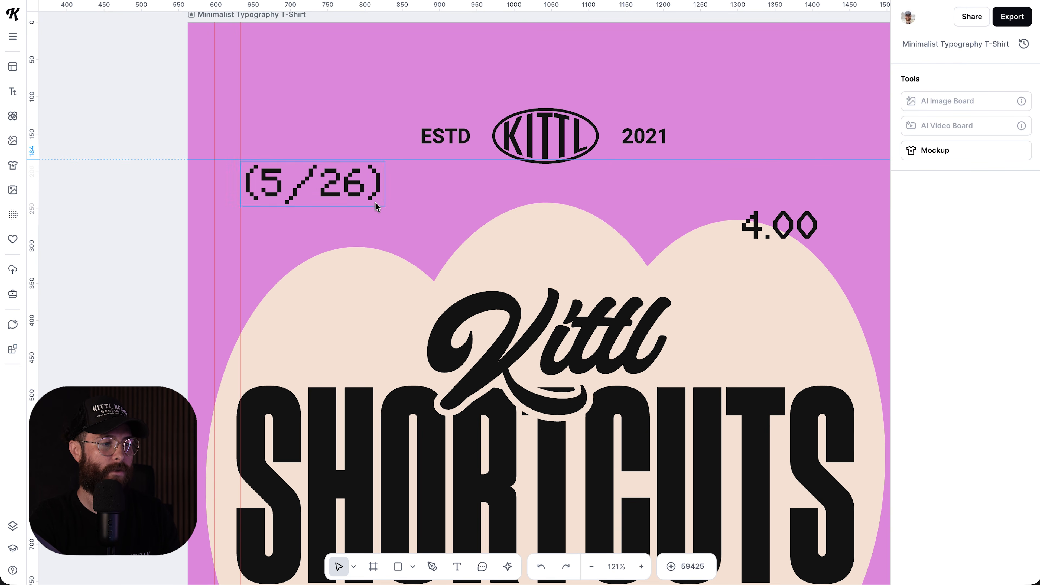
pyautogui.click(354, 182)
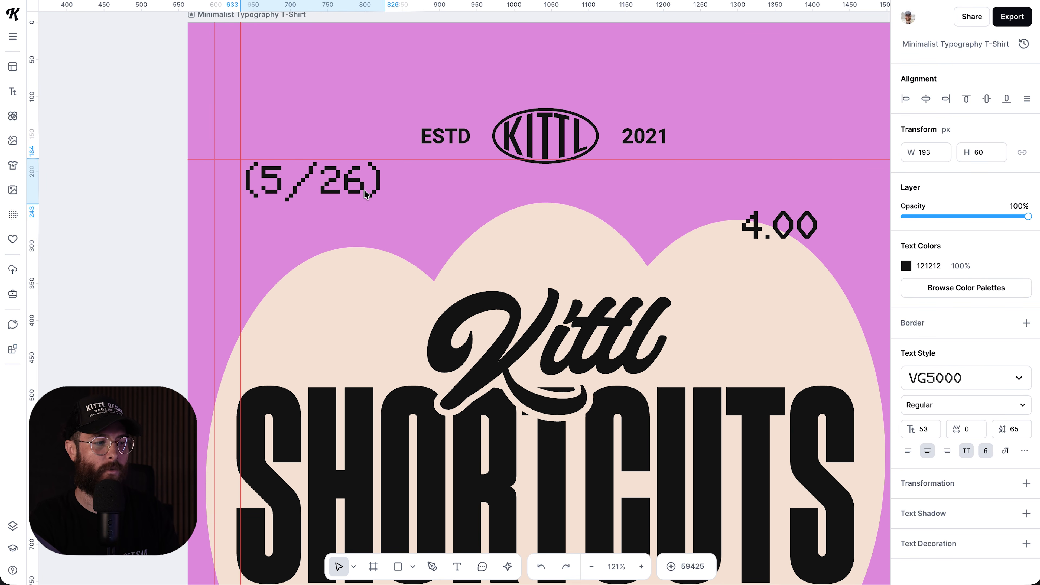
pyautogui.click(408, 79)
pyautogui.hotkey('shift', 'r')
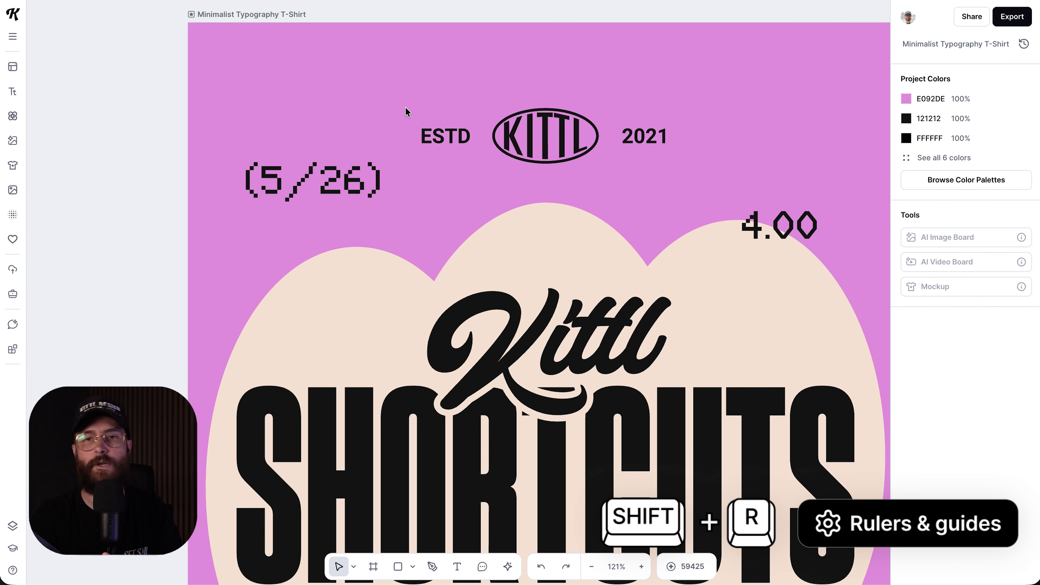
# - Show rulers again, delete one vertical guide and shift the other from 633 to 640
pyautogui.hotkey('shift', 'r')
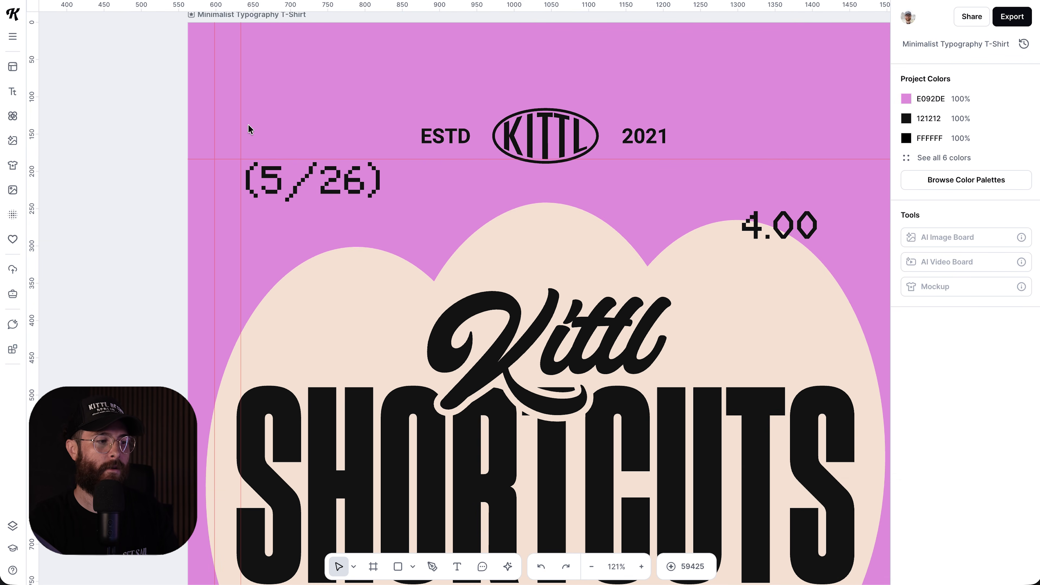
pyautogui.click(209, 113)
pyautogui.press('Delete')
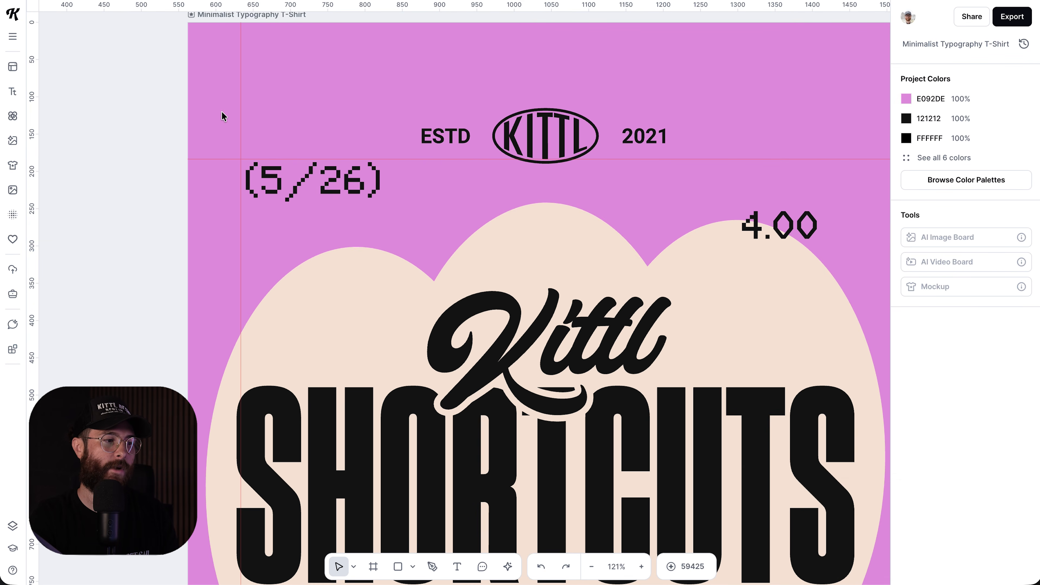
pyautogui.moveTo(237, 111); pyautogui.dragTo(245, 102)
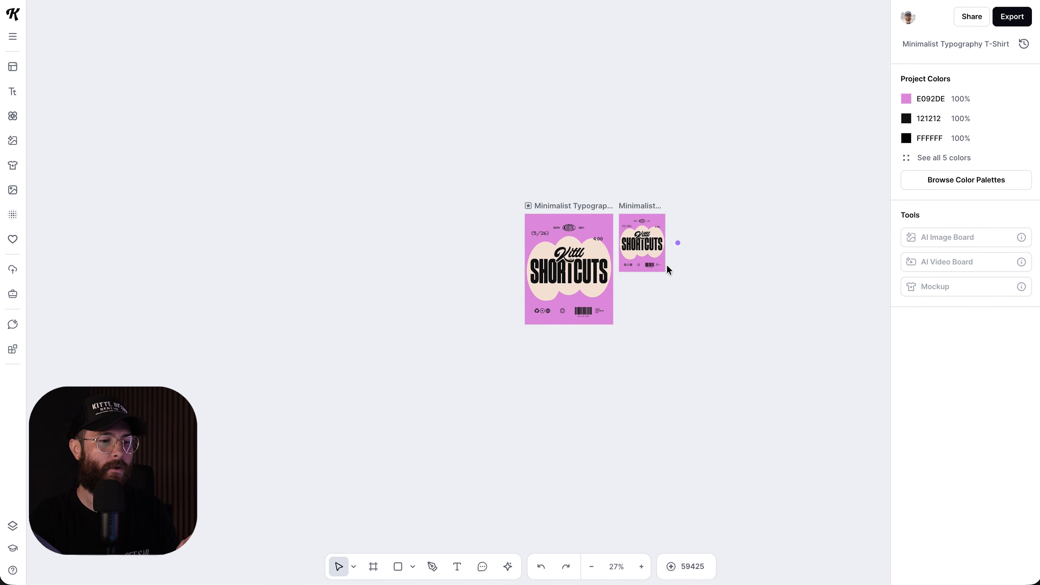
# - Zoom to fit all content with Shift+1 so both T-shirt artboards are visible
pyautogui.hotkey('shift', '1')
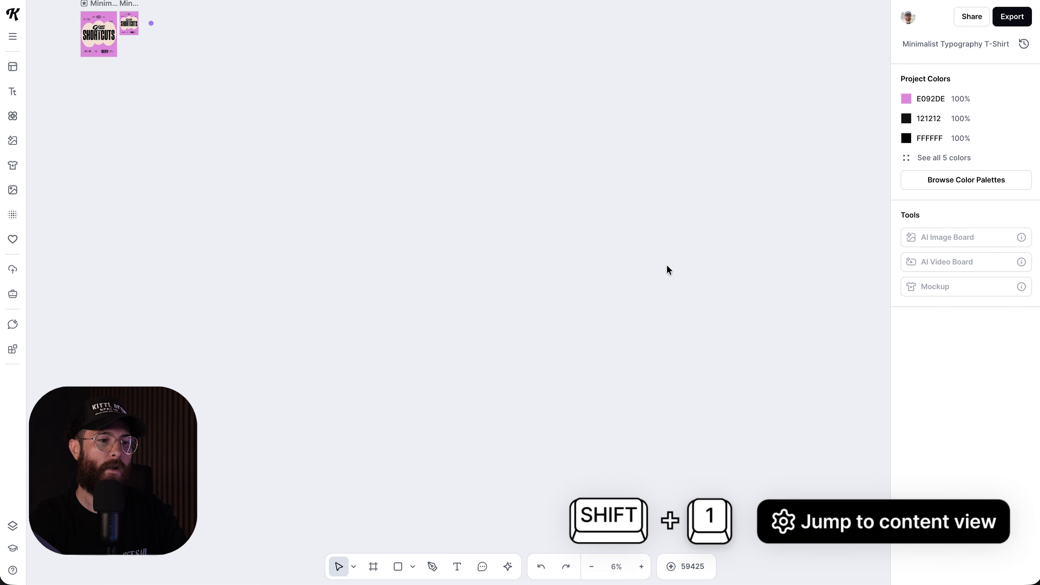
pyautogui.hotkey('shift', '1')
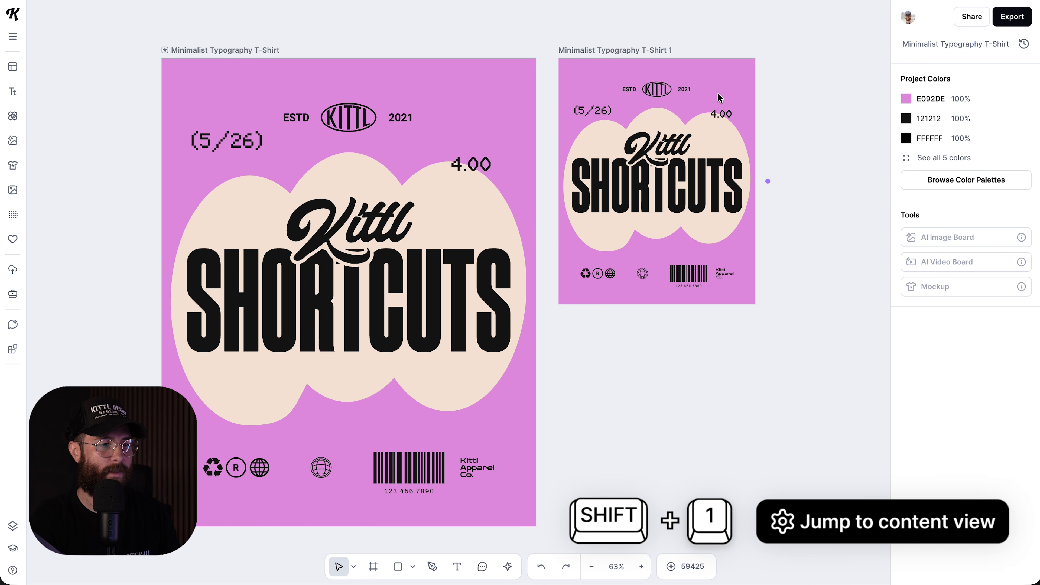
# - Duplicate the T-Shirt 1 artboard twice and fit all four artboards in view
pyautogui.moveTo(633, 50); pyautogui.dragTo(720, 323)
pyautogui.hscroll(3, 720, 322)
pyautogui.scroll(-1, 719, 323)
pyautogui.moveTo(618, 279); pyautogui.dragTo(828, 42)
pyautogui.hscroll(5, 832, 307)
pyautogui.scroll(-3, 831, 307)
pyautogui.hscroll(8, 833, 307)
pyautogui.scroll(-4, 832, 307)
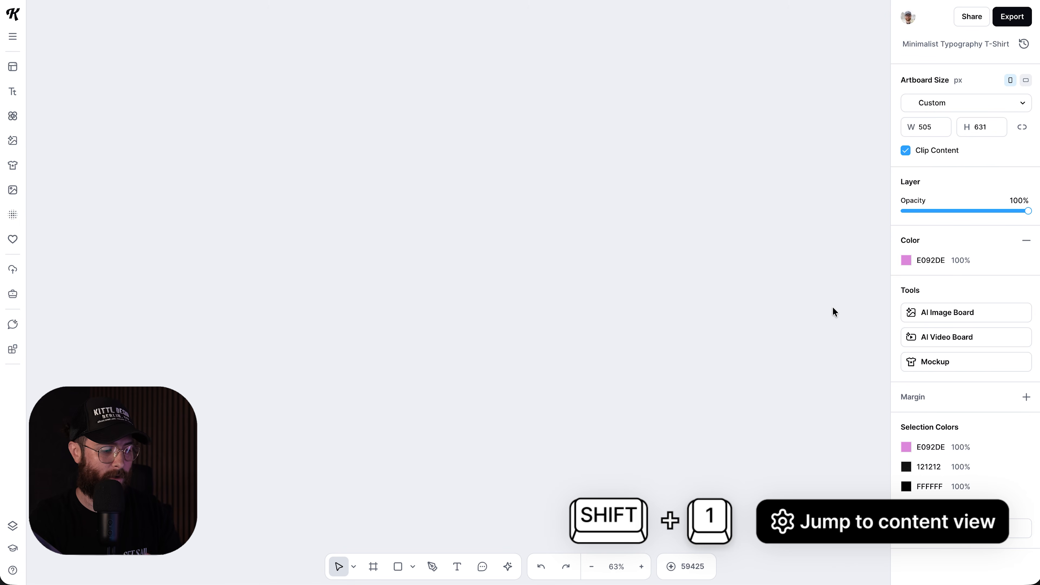
pyautogui.hotkey('shift', '1')
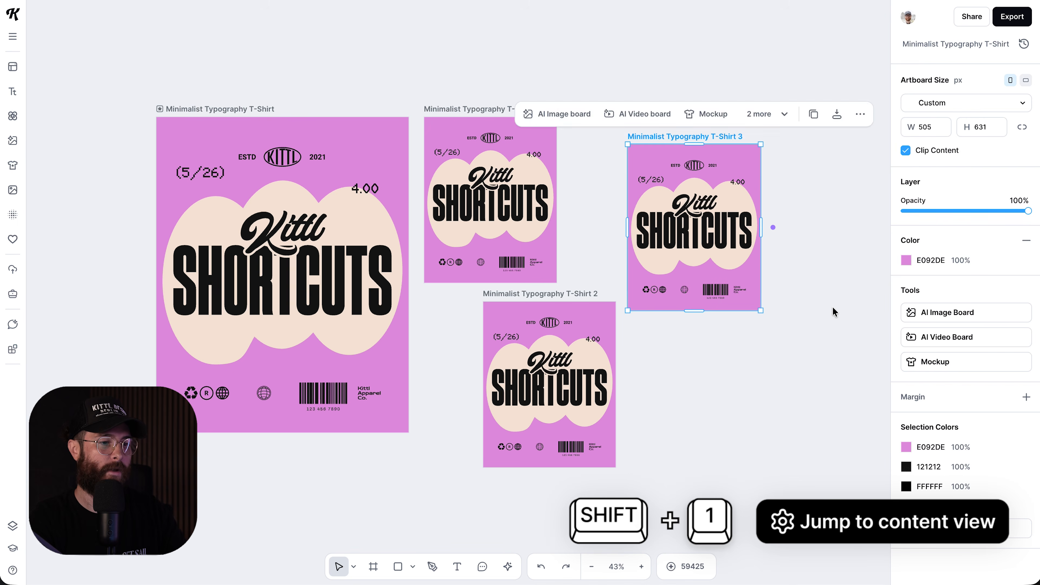
# - Place T-Shirt 2 directly below T-Shirt 1 and T-Shirt 3 beside the stack
pyautogui.click(825, 320)
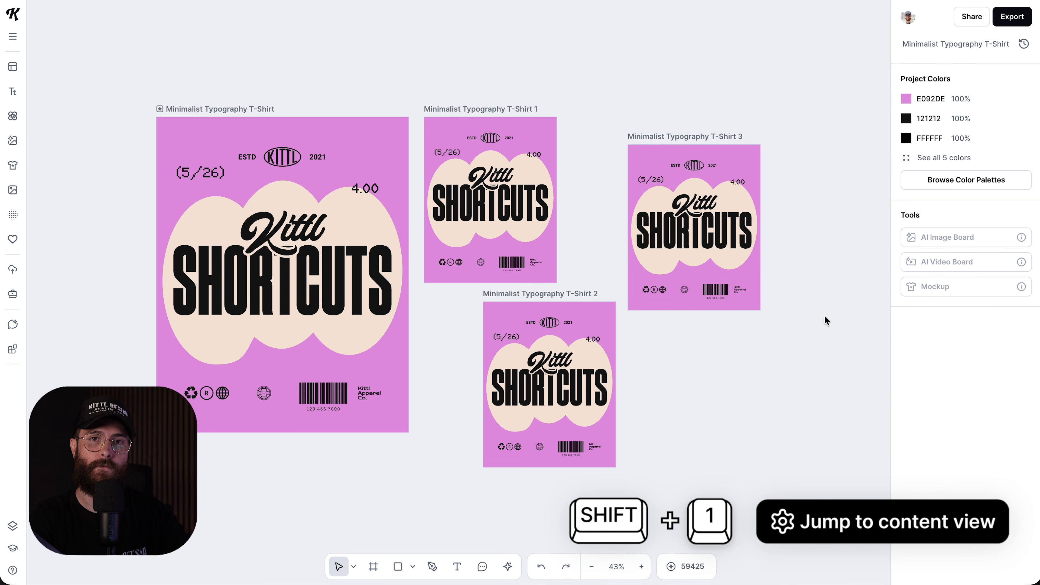
pyautogui.moveTo(553, 293); pyautogui.dragTo(493, 291)
pyautogui.moveTo(692, 137); pyautogui.dragTo(640, 184)
pyautogui.click(812, 273)
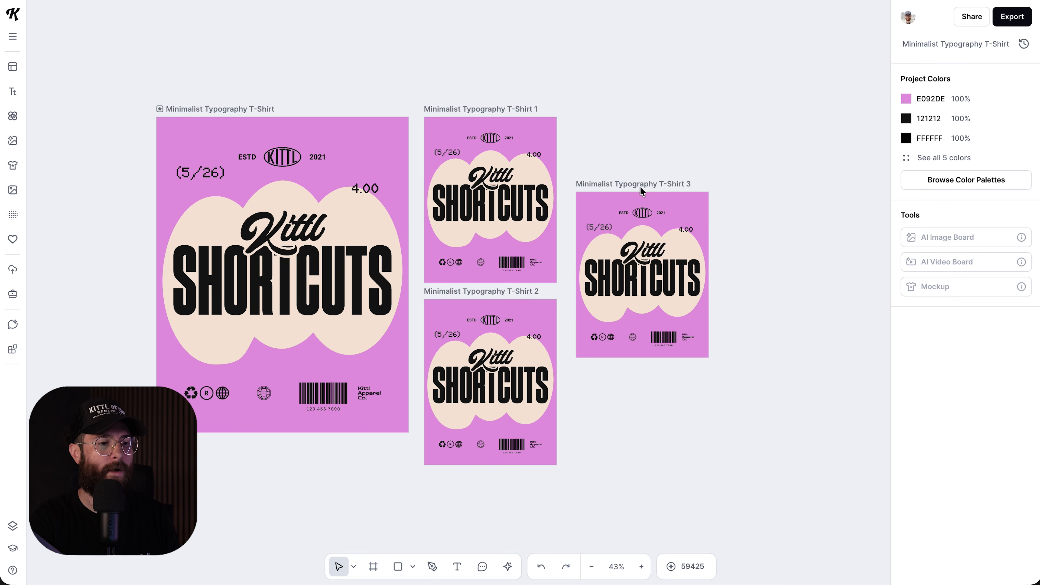
pyautogui.click(640, 186)
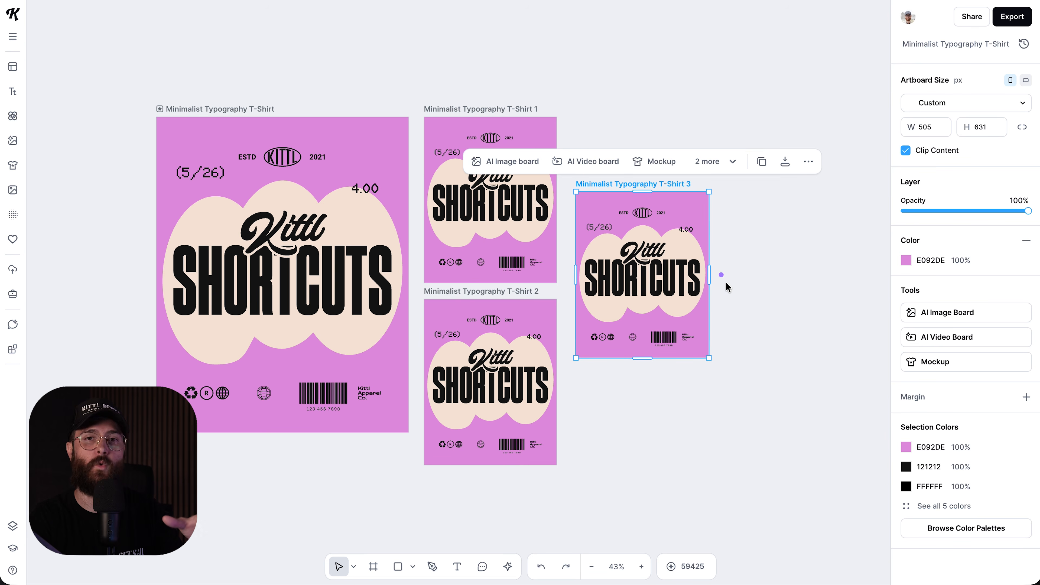
pyautogui.scroll(-10, 750, 320)
pyautogui.hscroll(10, 750, 321)
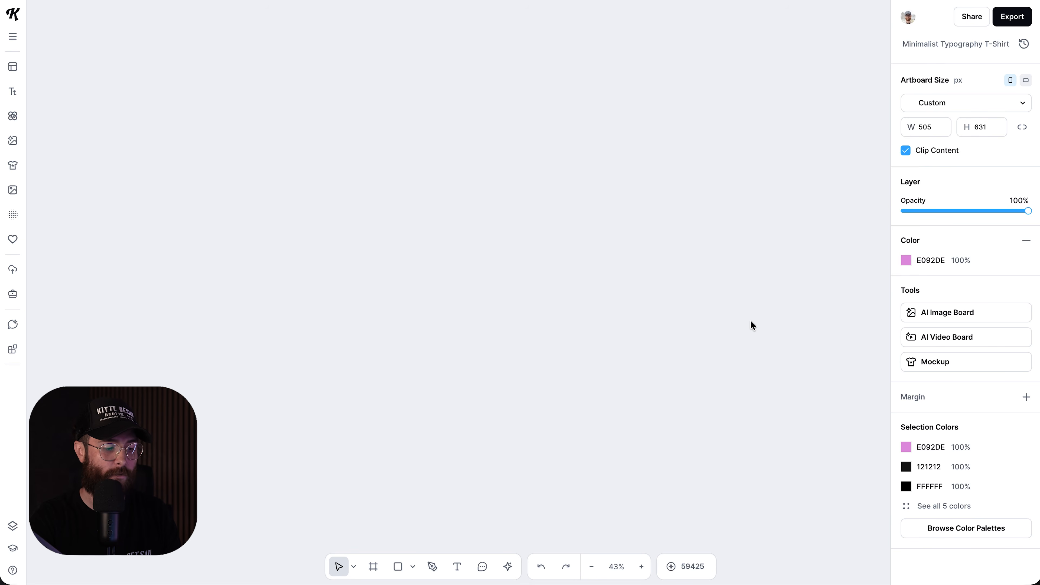
pyautogui.hotkey('shift', '2')
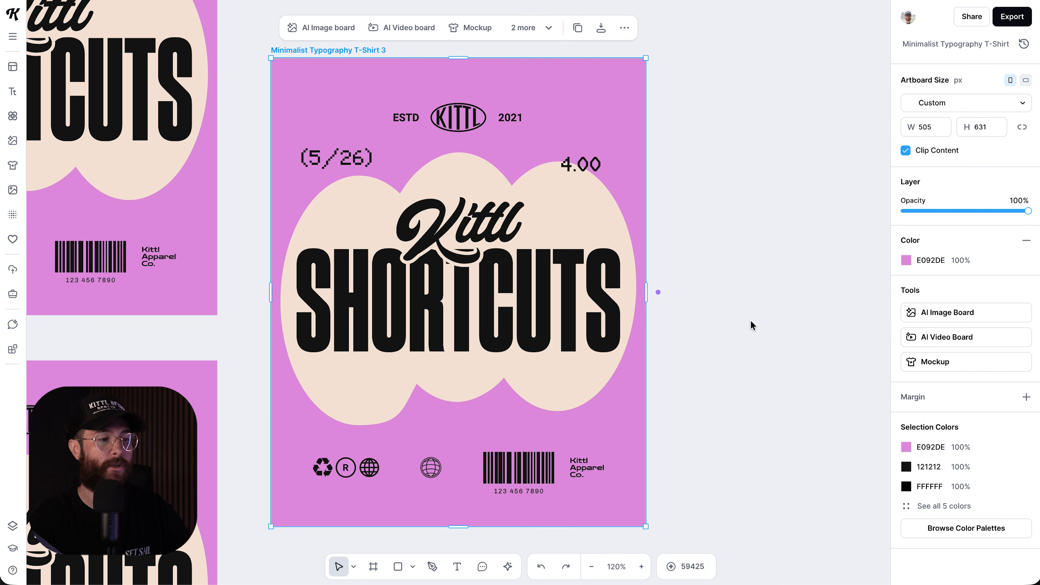
pyautogui.hotkey('shift', '1')
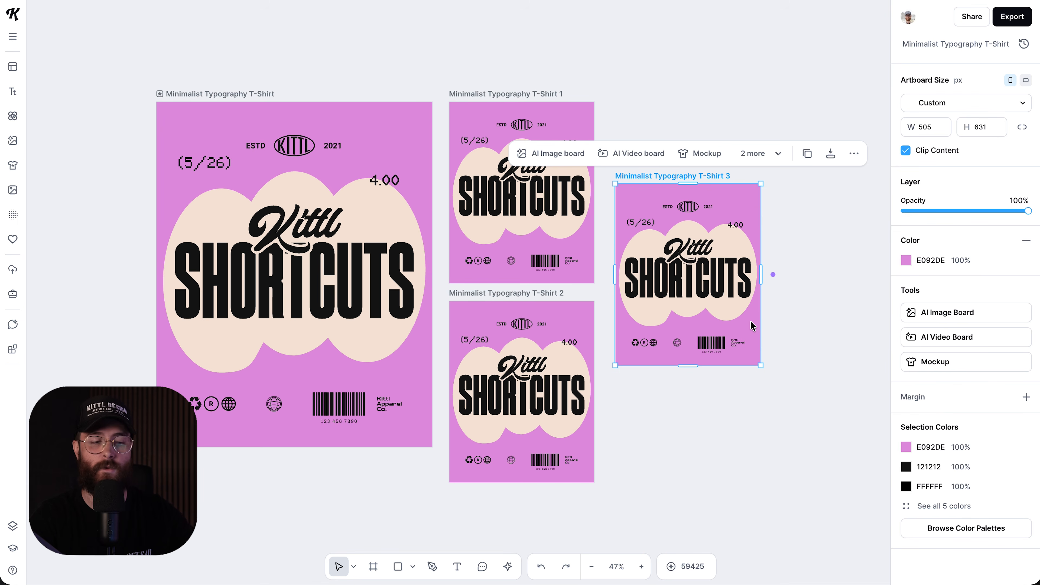
pyautogui.click(784, 476)
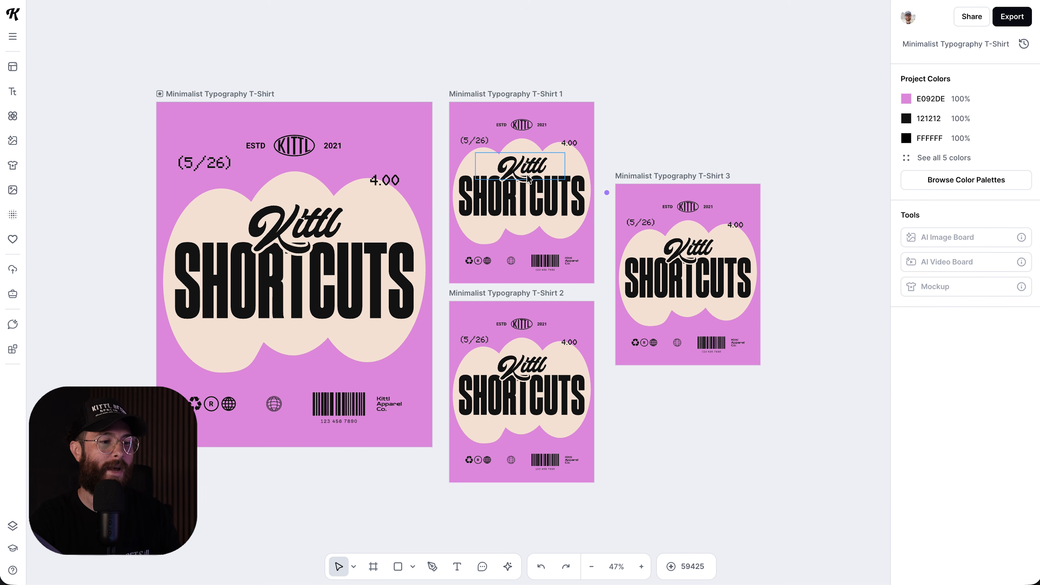
pyautogui.click(516, 171)
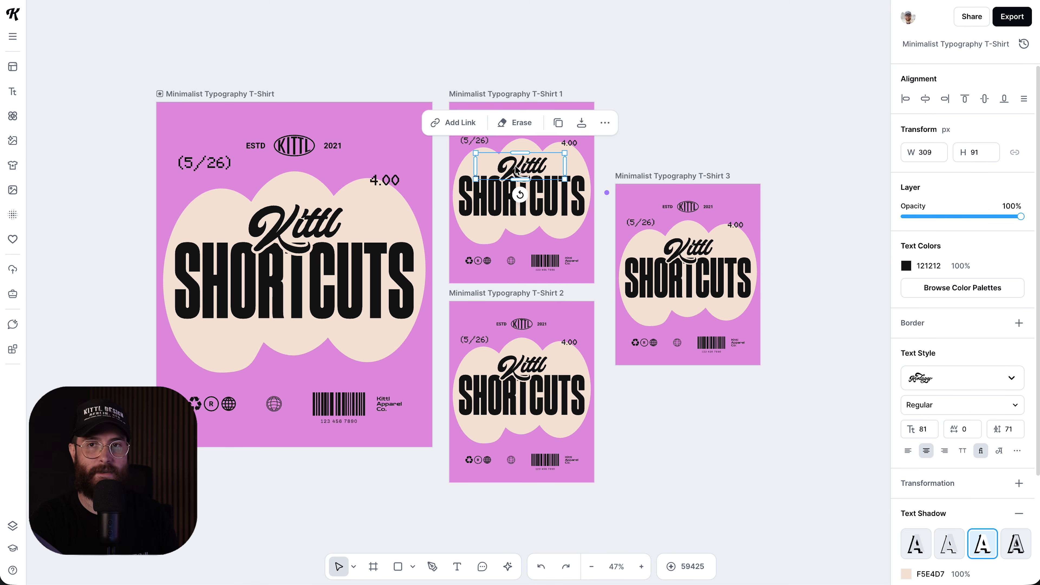
pyautogui.scroll(3, 528, 183)
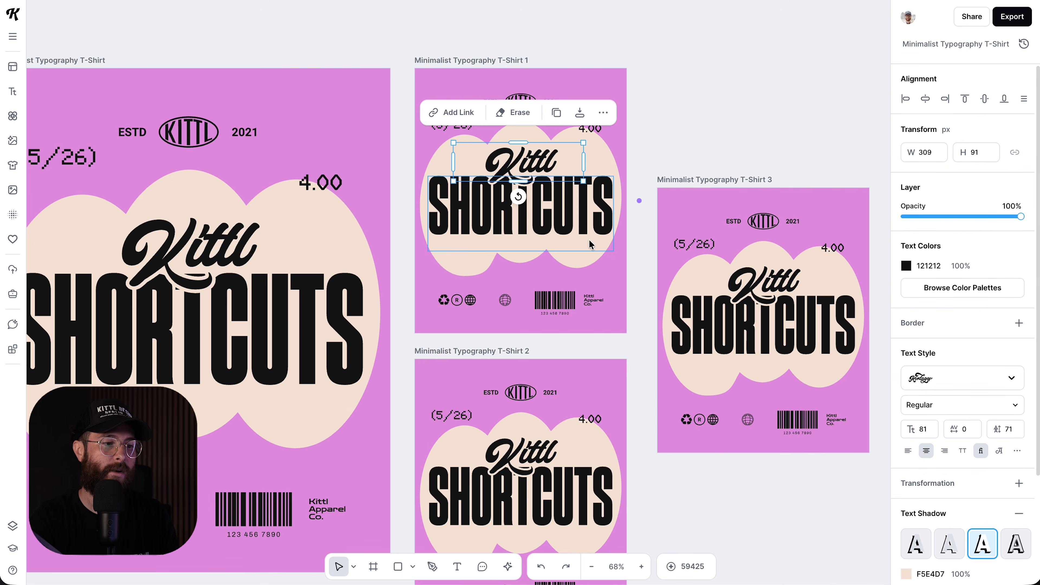
pyautogui.scroll(-15, 621, 302)
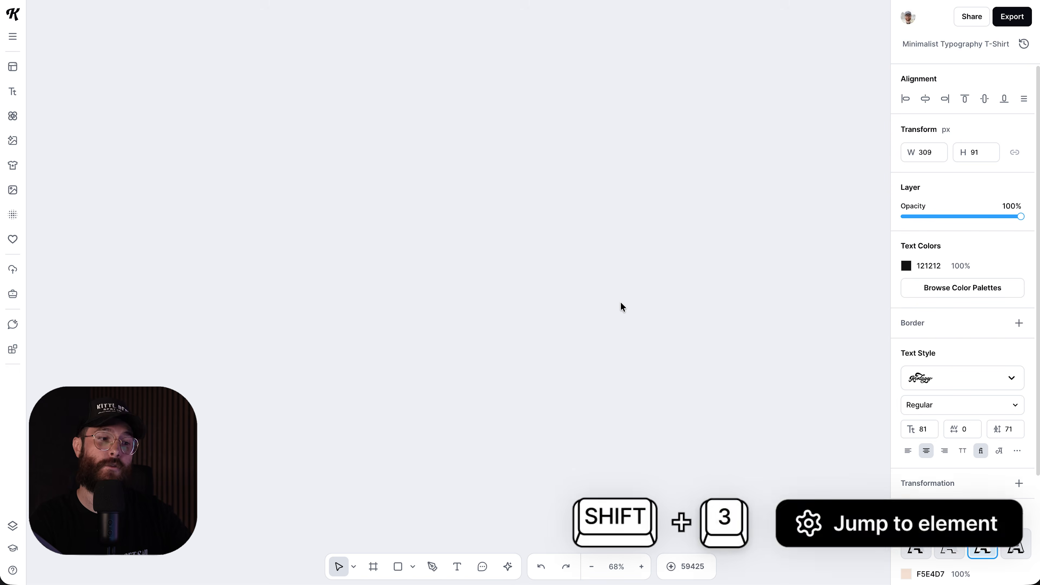
pyautogui.hotkey('shift', '3')
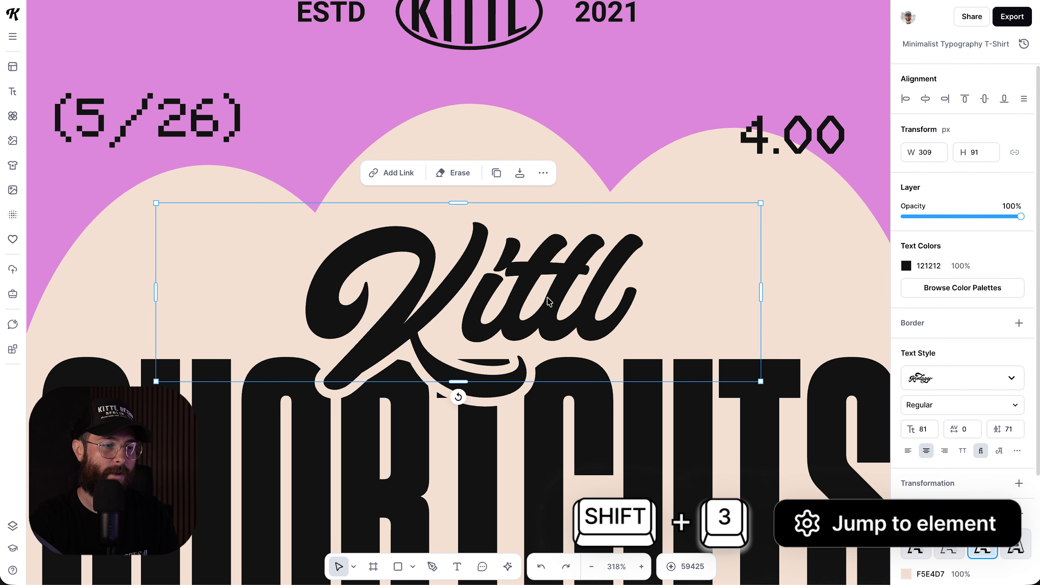
pyautogui.scroll(-5, 546, 297)
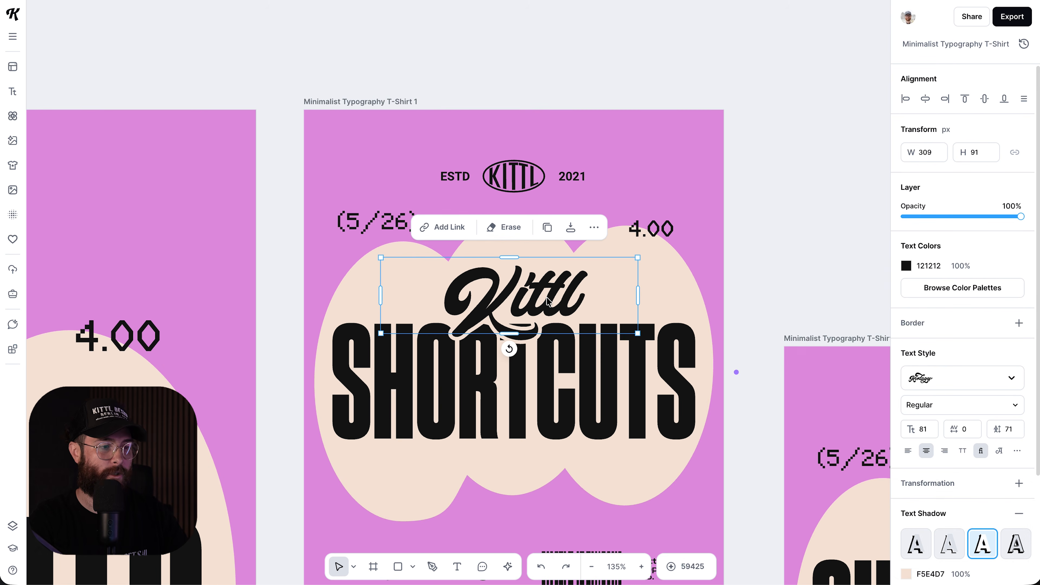
pyautogui.hotkey('shift', '1')
pyautogui.click(676, 420)
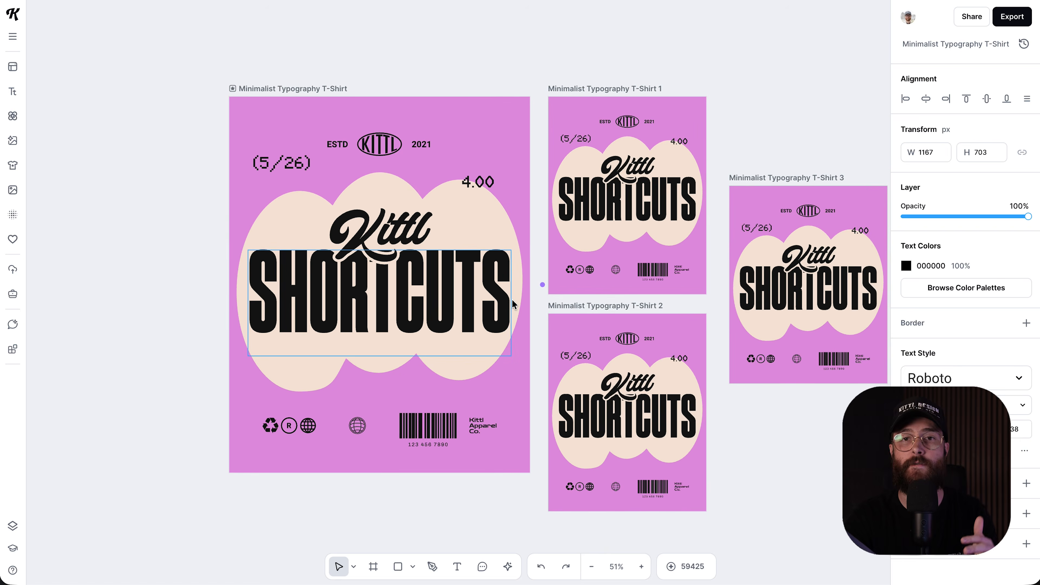
# - Zoom in on the main artboard and Alt-drag a copy of the Kittl script text upward
pyautogui.hscroll(-1, 512, 300)
pyautogui.scroll(5, 512, 299)
pyautogui.hscroll(1, 502, 292)
pyautogui.moveTo(360, 181); pyautogui.dragTo(365, 153)
# - Delete the stray Kittl copy and undo an accidental nudge of the SHORTCUTS text
pyautogui.press('Delete')
pyautogui.moveTo(355, 283); pyautogui.dragTo(355, 274)
pyautogui.click(369, 180)
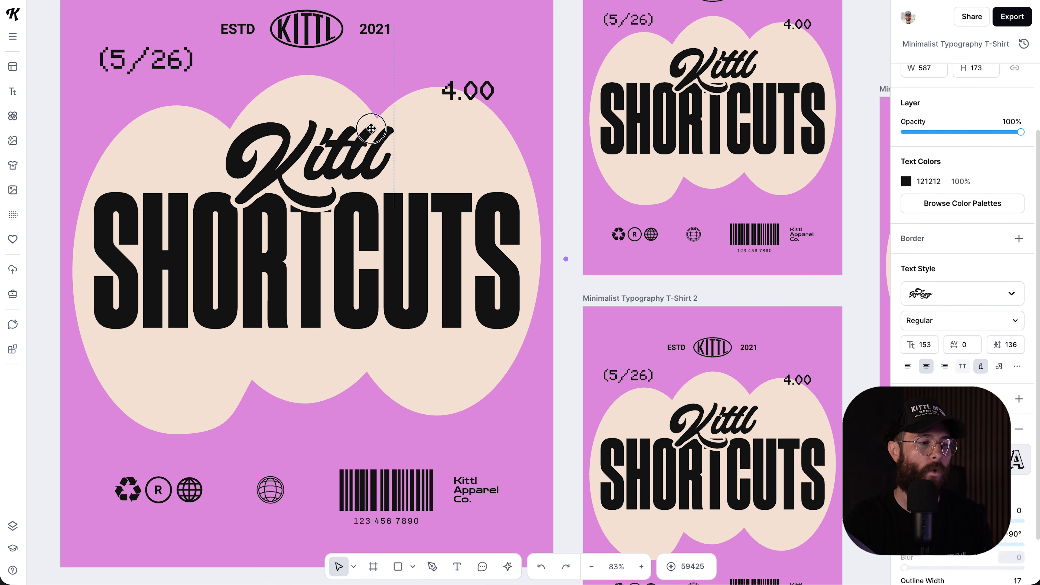
pyautogui.hotkey('ctrl', 'z')
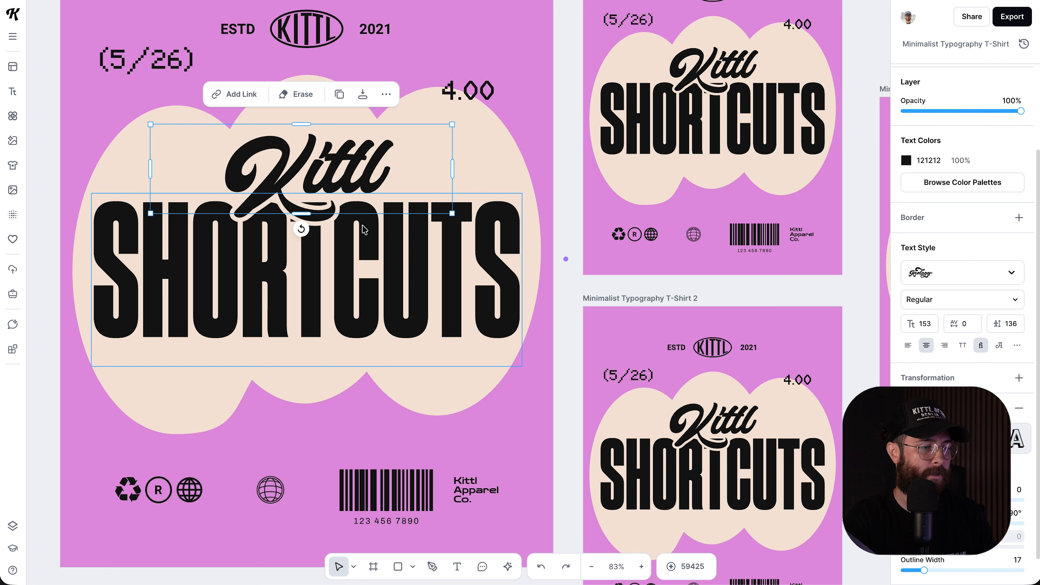
# - Group the Kittl script text and SHORTCUTS headline into one object
pyautogui.hscroll(-2, 352, 217)
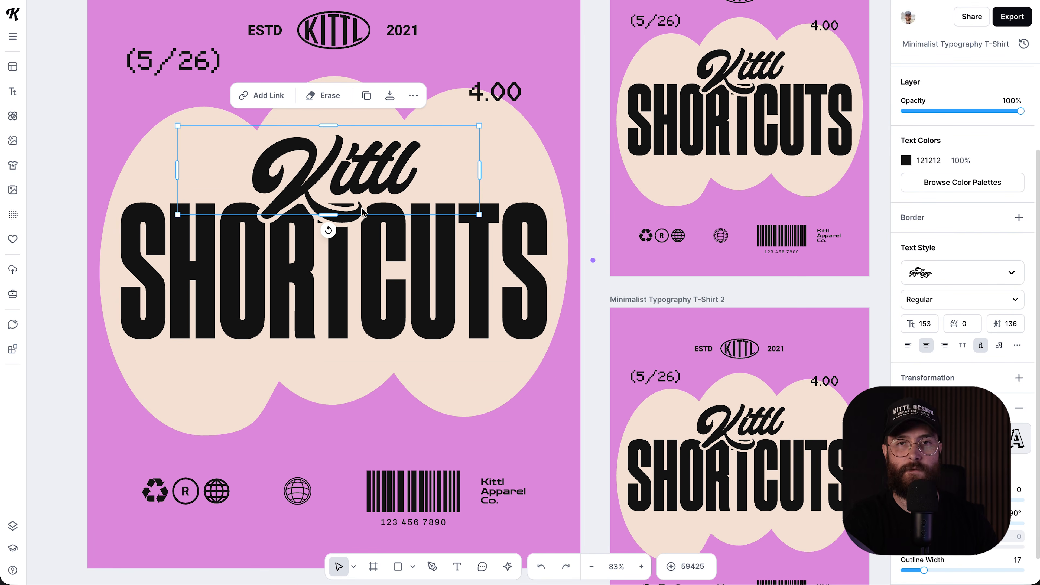
pyautogui.keyDown('shift'); pyautogui.click(376, 241); pyautogui.keyUp('shift')
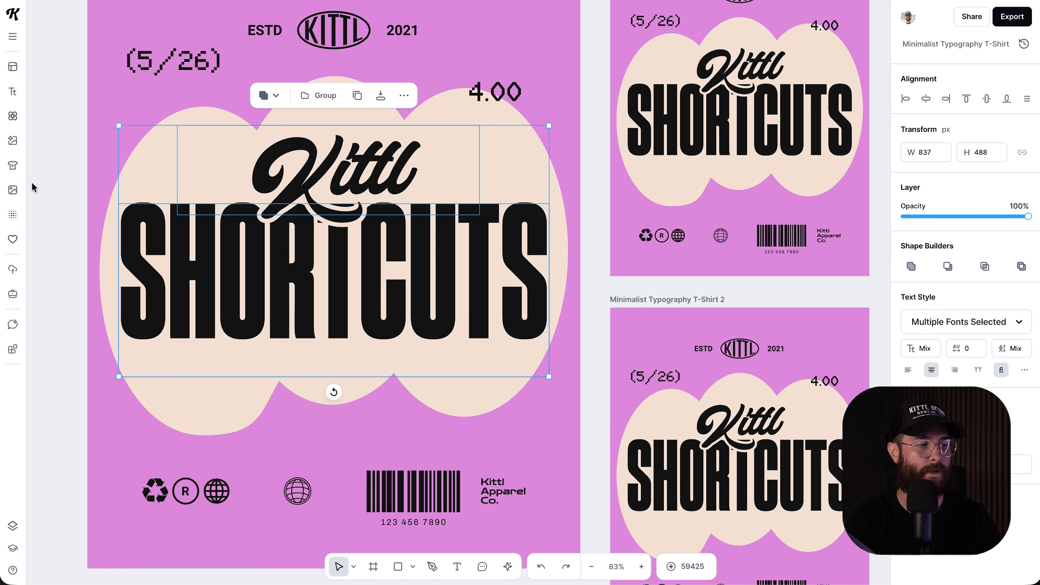
pyautogui.click(59, 196)
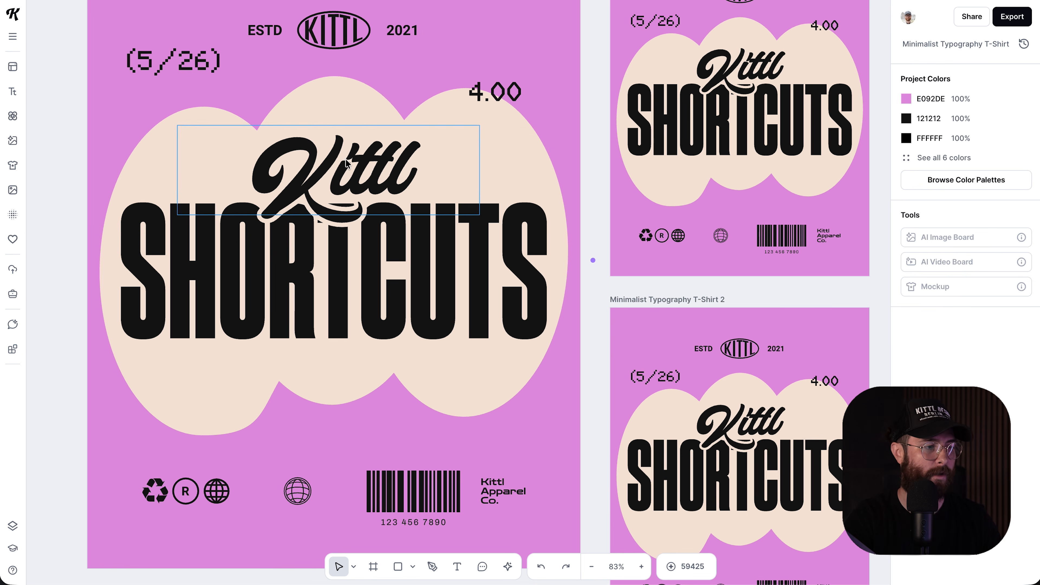
pyautogui.click(379, 151)
pyautogui.keyDown('shift'); pyautogui.click(418, 252); pyautogui.keyUp('shift')
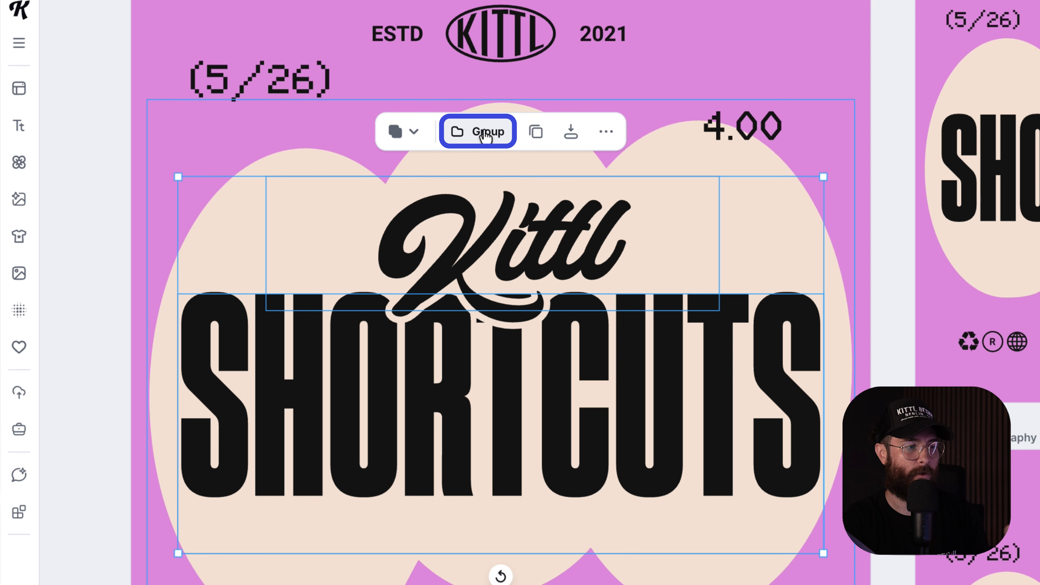
pyautogui.click(485, 135)
pyautogui.click(86, 134)
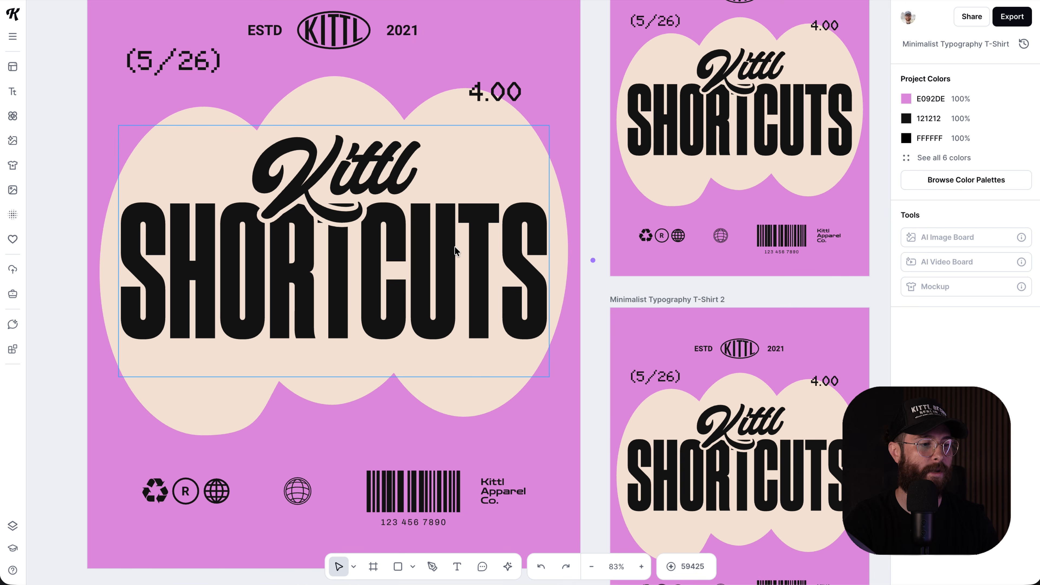
# - Test moving the Kittl/SHORTCUTS group, undo the move, and select SHORTCUTS inside the group
pyautogui.moveTo(449, 252); pyautogui.dragTo(460, 208)
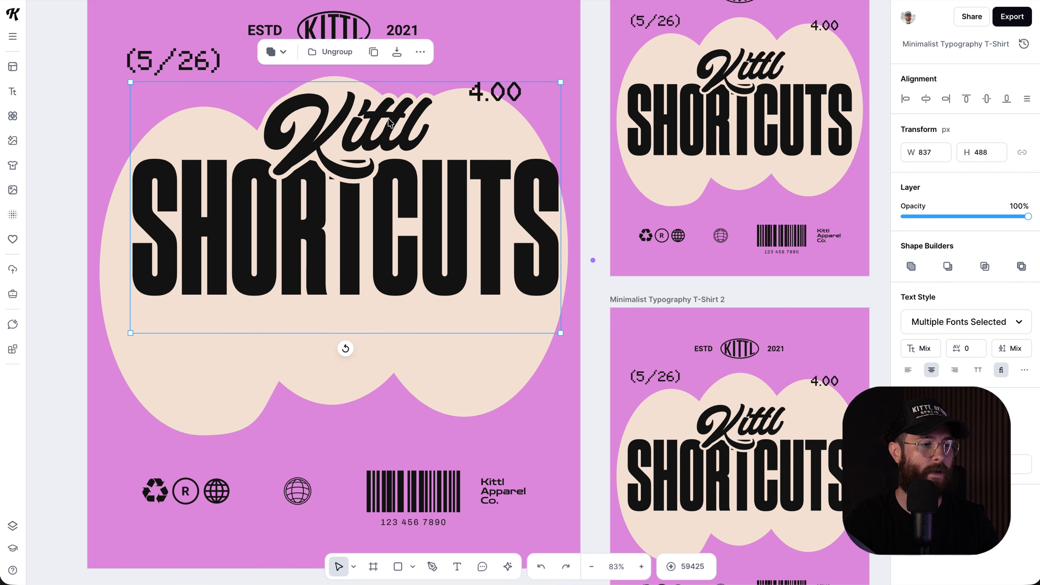
pyautogui.moveTo(334, 118); pyautogui.dragTo(333, 155)
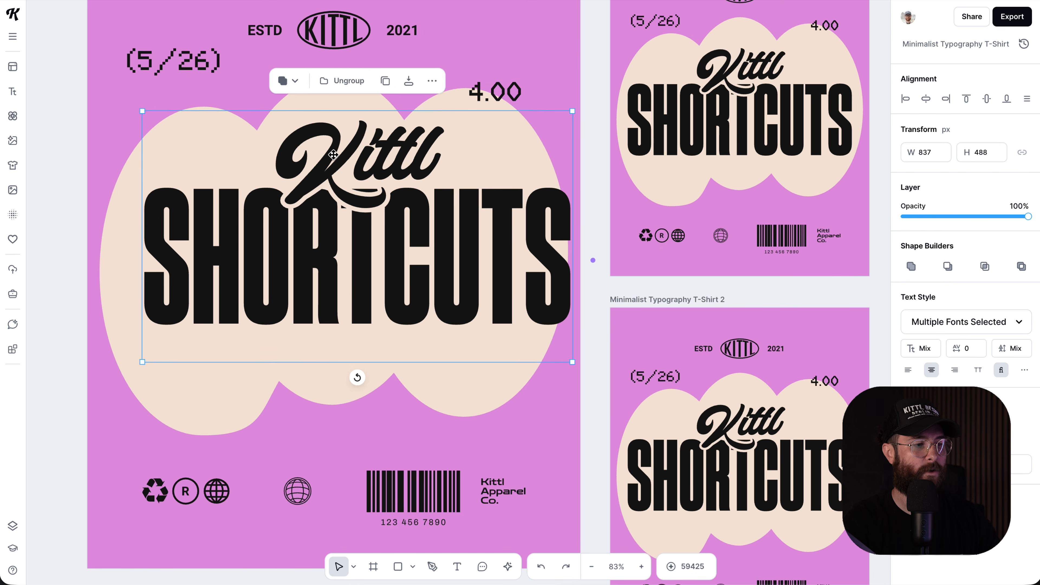
pyautogui.hotkey('ctrl', 'z')
pyautogui.hotkey('ctrl', 'z')
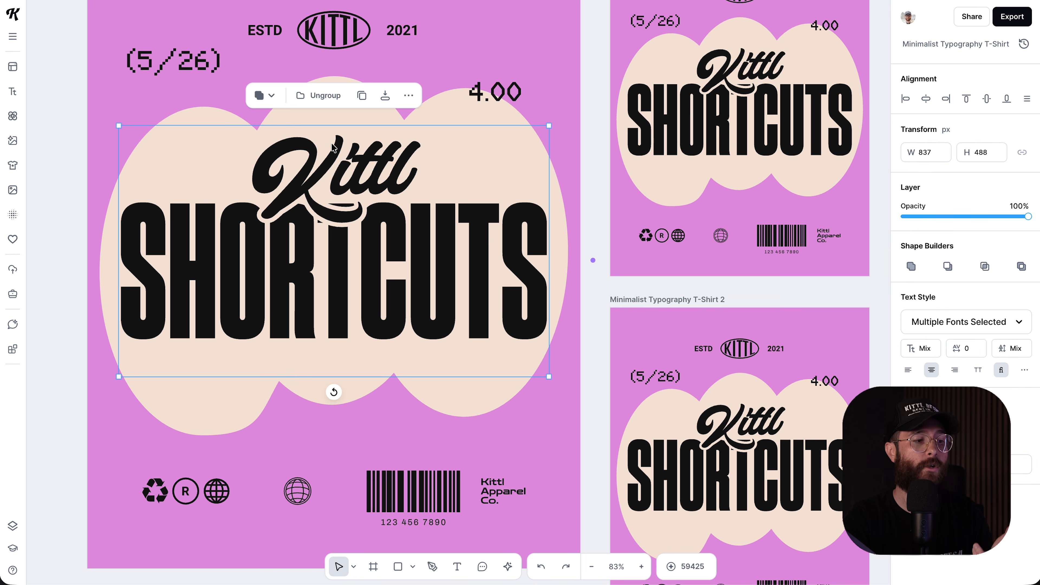
pyautogui.doubleClick(396, 235)
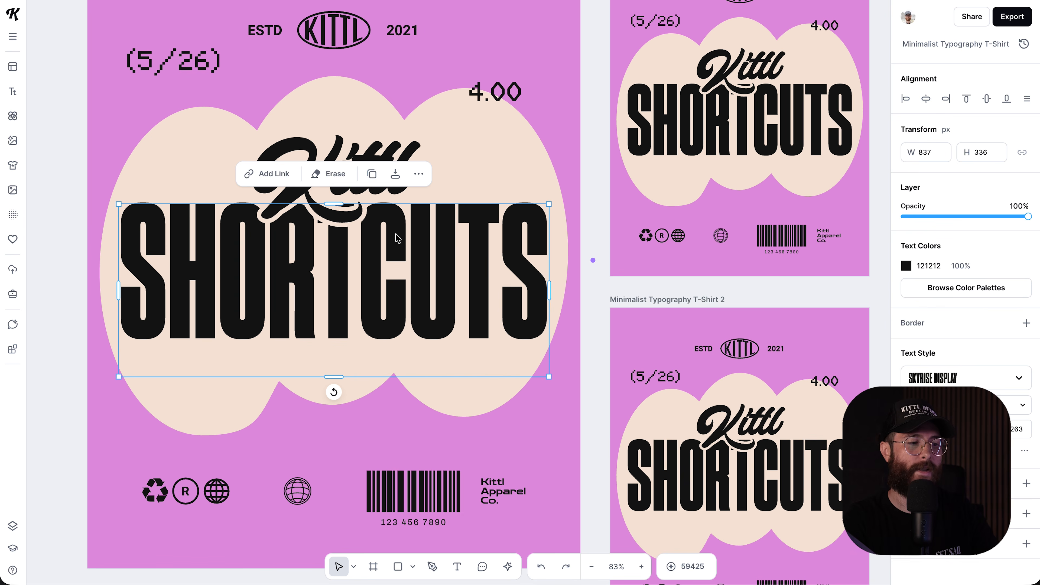
pyautogui.click(57, 222)
# - Ungroup Kittl and SHORTCUTS, then select the two separate texts together
pyautogui.click(307, 196)
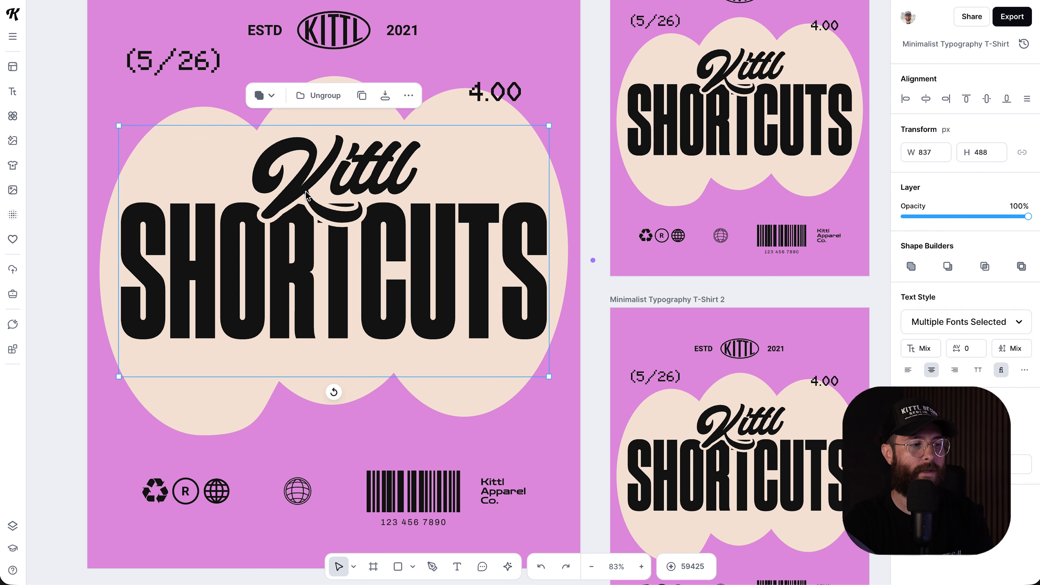
pyautogui.click(323, 95)
pyautogui.click(328, 231)
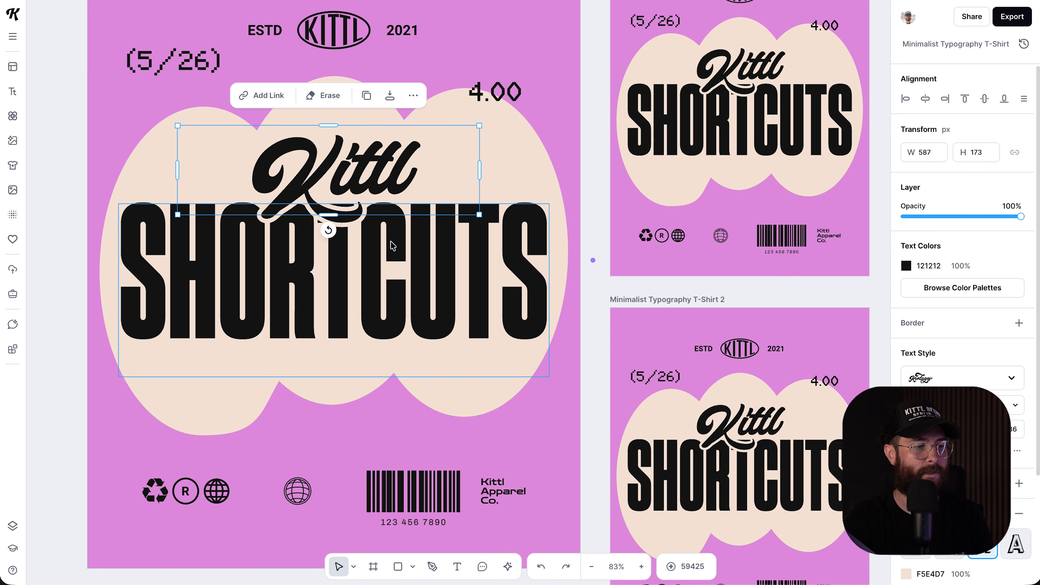
pyautogui.click(389, 195)
pyautogui.click(76, 226)
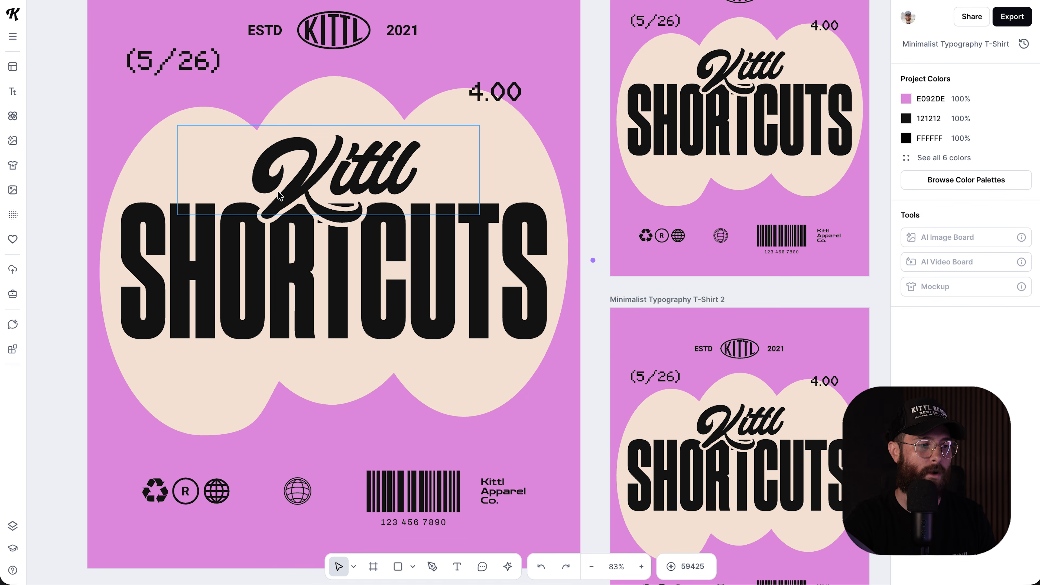
pyautogui.click(303, 186)
pyautogui.keyDown('shift'); pyautogui.click(302, 274); pyautogui.keyUp('shift')
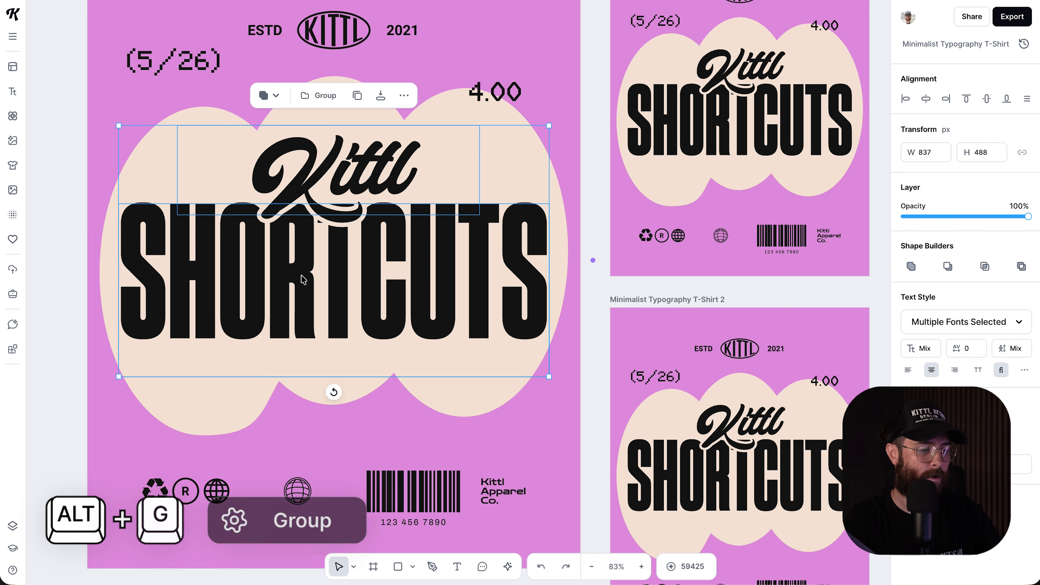
# - Regroup and then ungroup the title, selecting the Kittl script and SHORTCUTS separately, then both together
pyautogui.hotkey('alt', 'g')
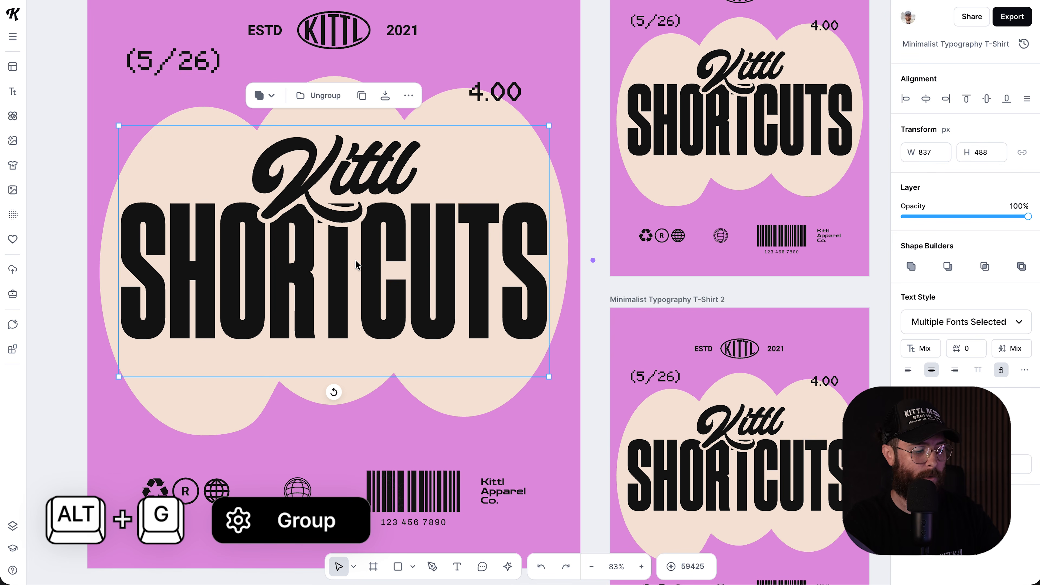
pyautogui.hotkey('alt', 'g')
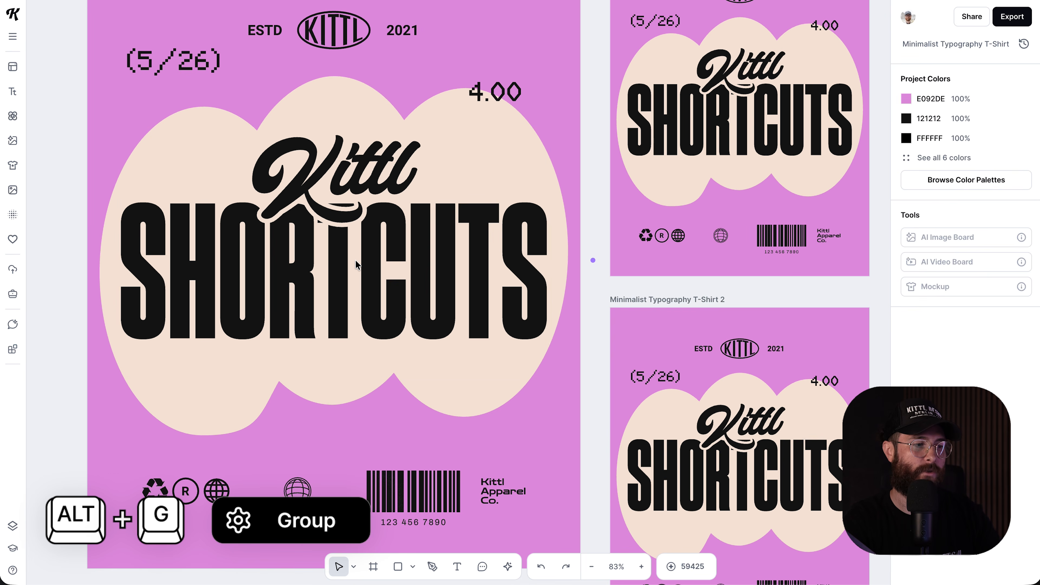
pyautogui.click(379, 183)
pyautogui.click(378, 228)
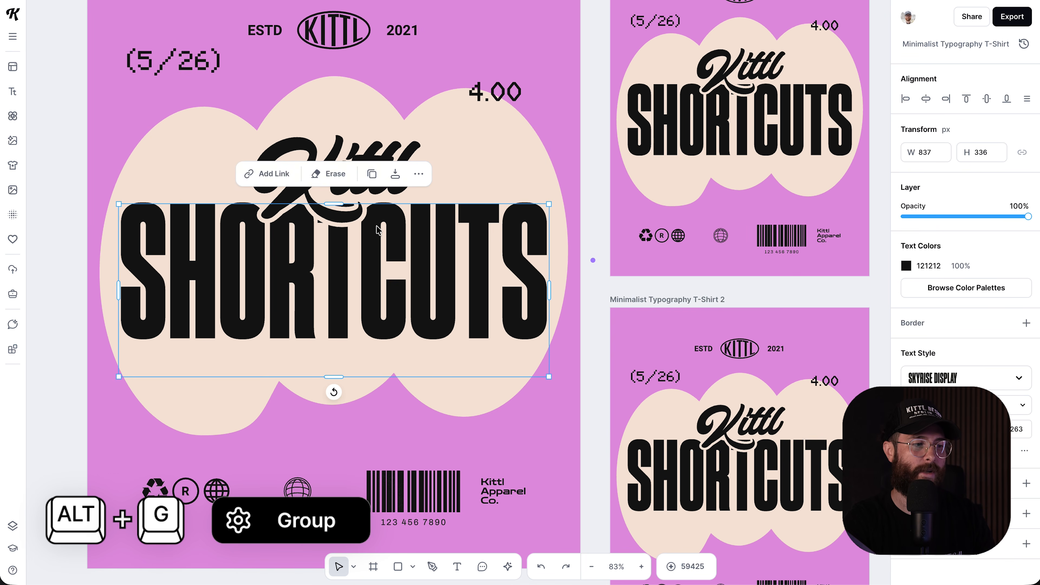
pyautogui.click(360, 150)
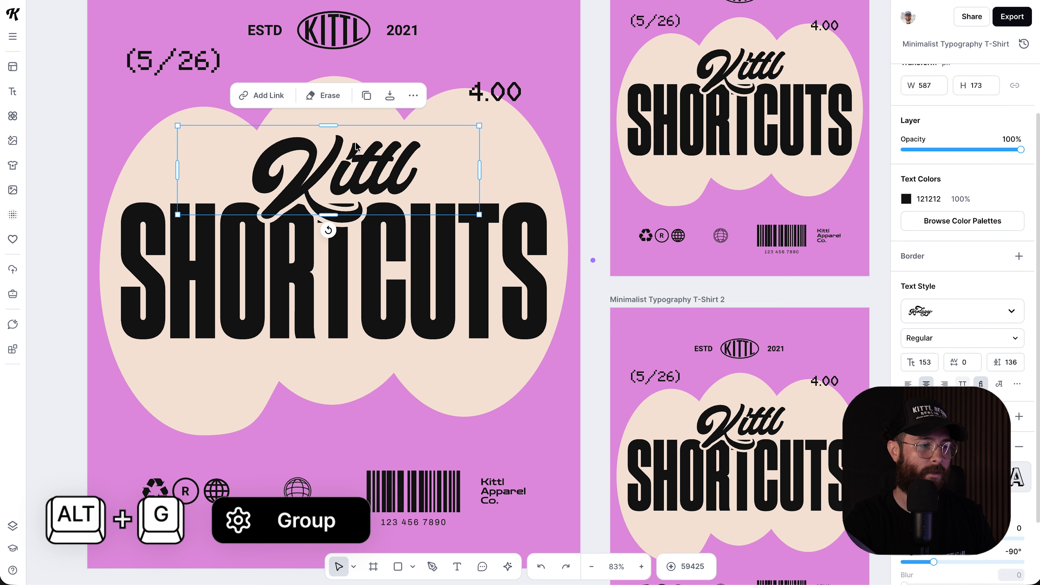
pyautogui.keyDown('shift'); pyautogui.click(404, 240); pyautogui.keyUp('shift')
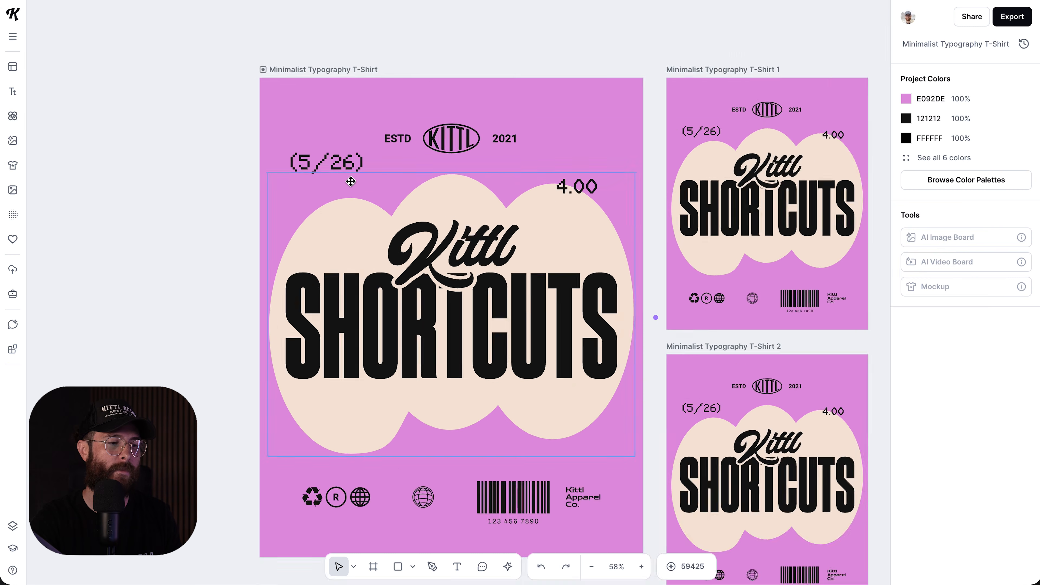
pyautogui.scroll(3, 387, 253)
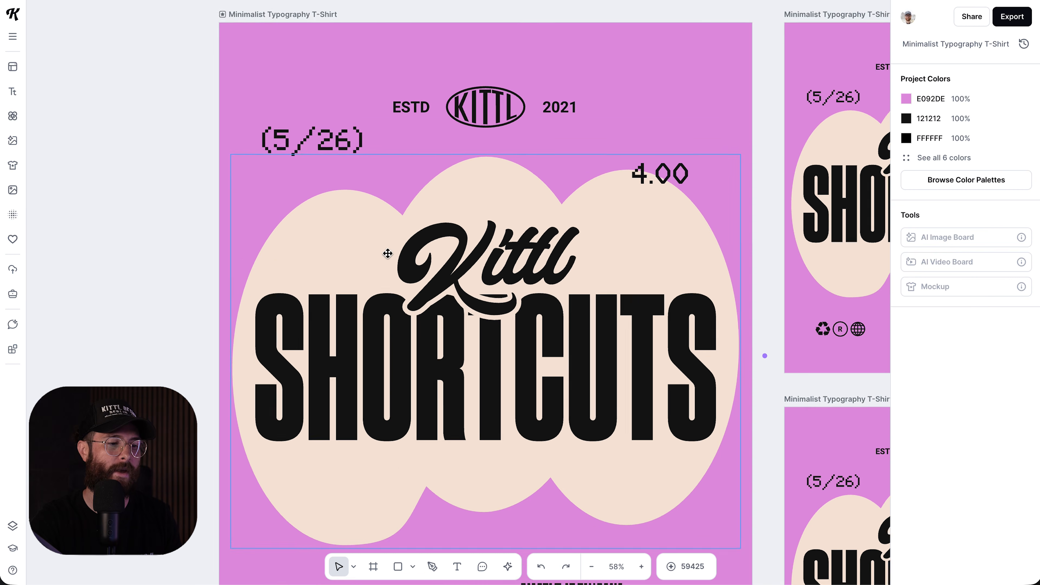
pyautogui.scroll(-3, 388, 253)
pyautogui.click(531, 337)
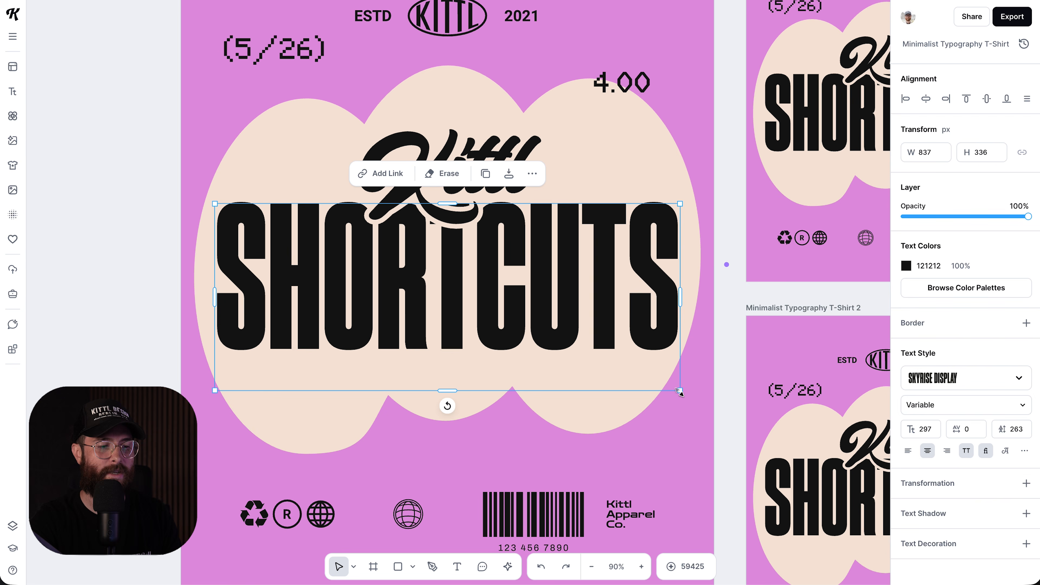
pyautogui.moveTo(679, 391); pyautogui.dragTo(614, 363)
pyautogui.moveTo(546, 283); pyautogui.dragTo(569, 279)
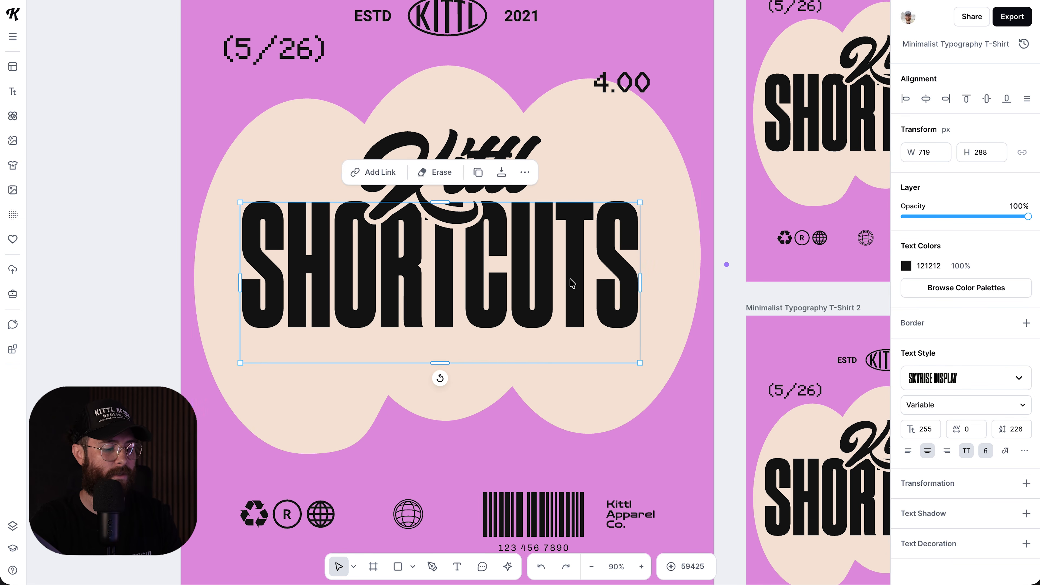
pyautogui.hotkey('ctrl', 'z')
pyautogui.hotkey('ctrl', 'z')
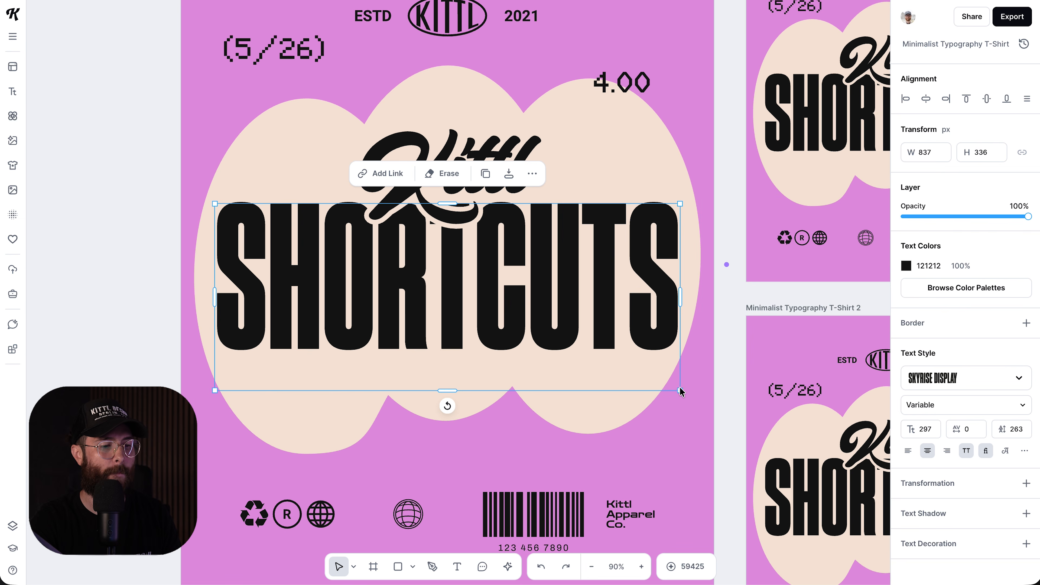
pyautogui.moveTo(680, 392); pyautogui.dragTo(653, 377)
pyautogui.scroll(-1, 653, 375)
pyautogui.hscroll(1, 653, 375)
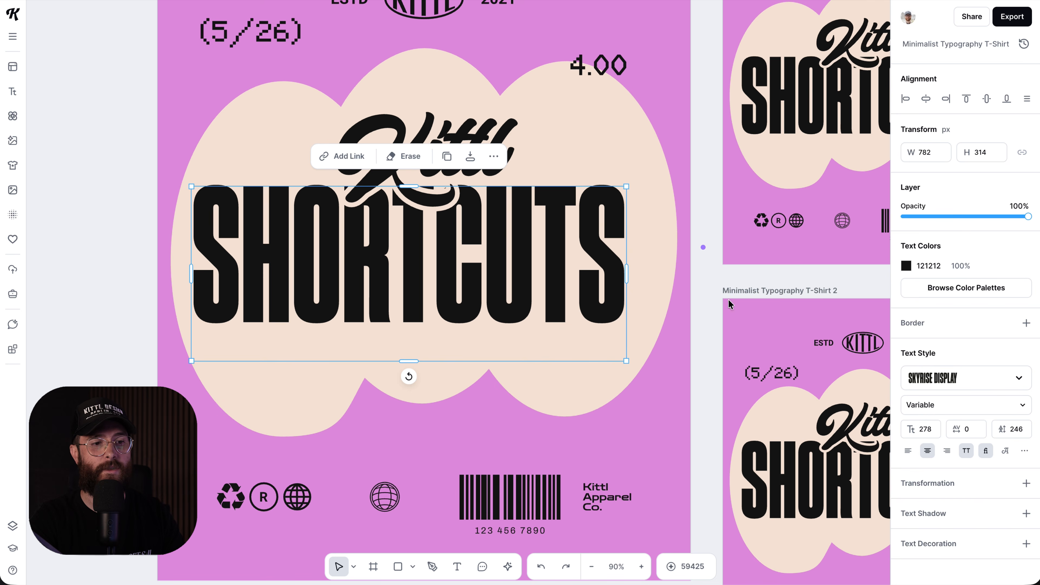
pyautogui.click(927, 105)
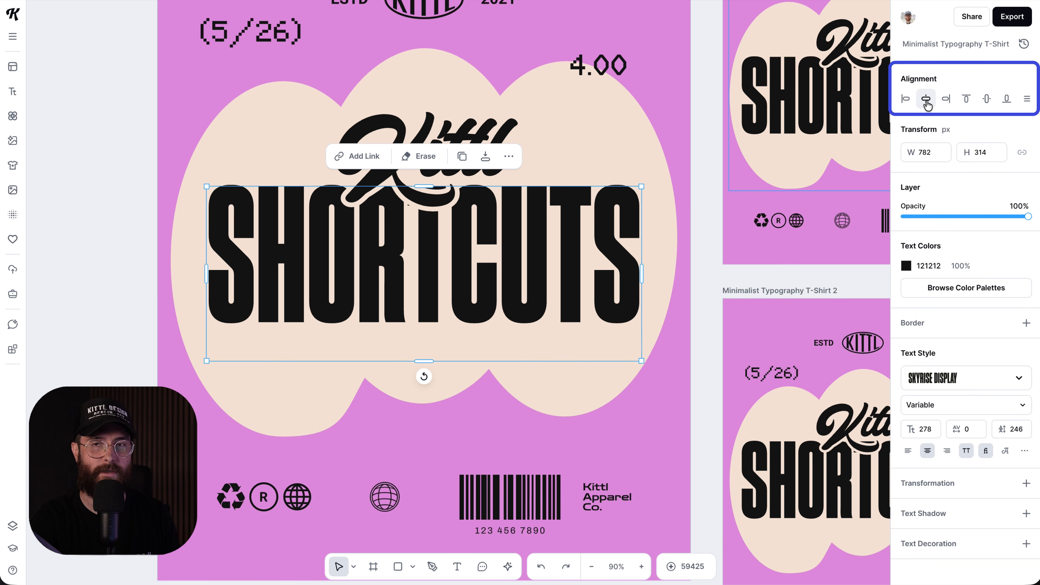
pyautogui.hotkey('ctrl', 'z')
pyautogui.hotkey('ctrl', 'z')
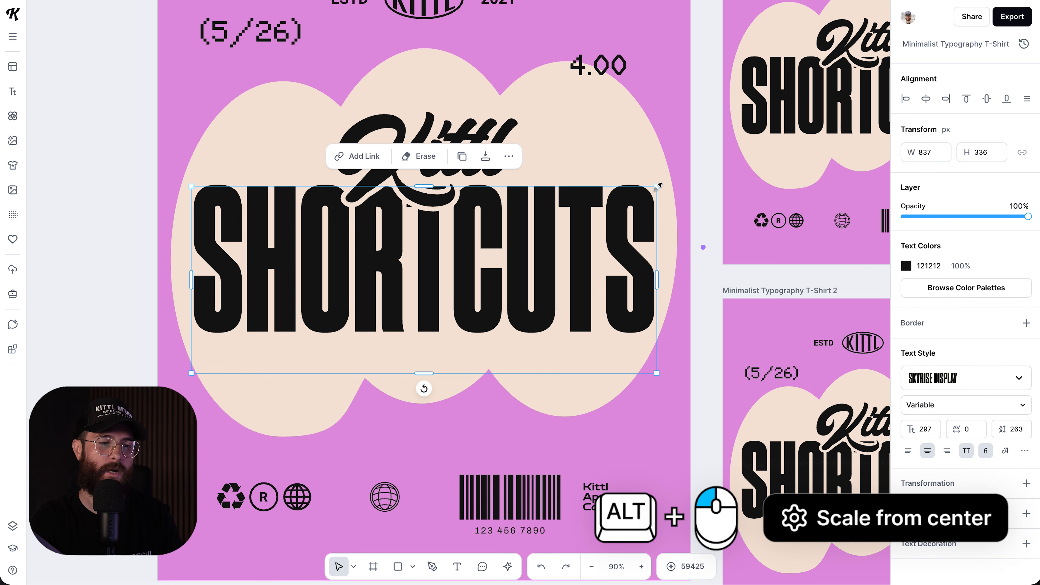
# - Scale SHORTCUTS from its centre, then shrink the beige cloud shape slightly around its centre
pyautogui.moveTo(616, 203); pyautogui.dragTo(650, 177)
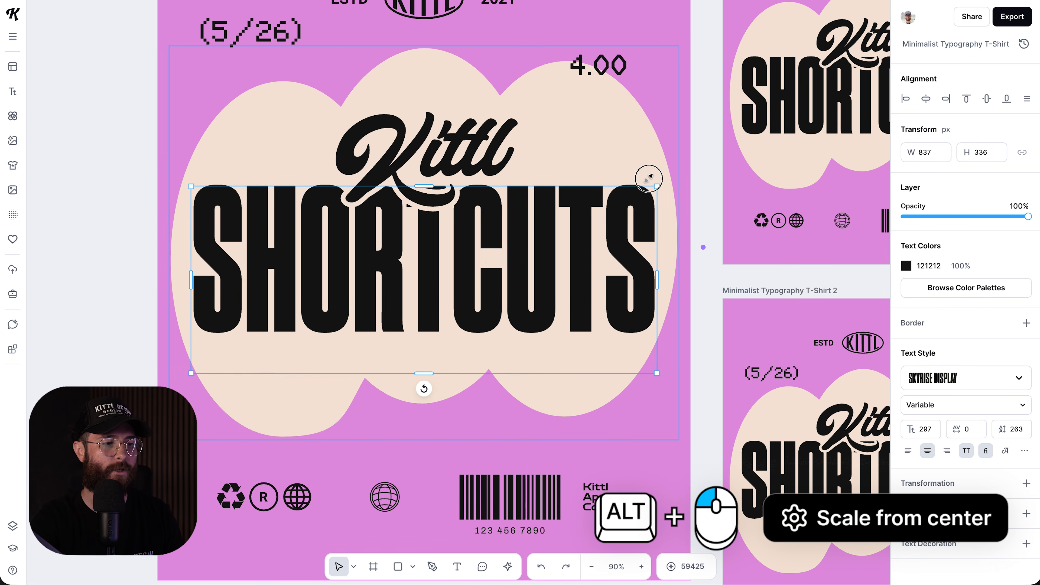
pyautogui.click(531, 127)
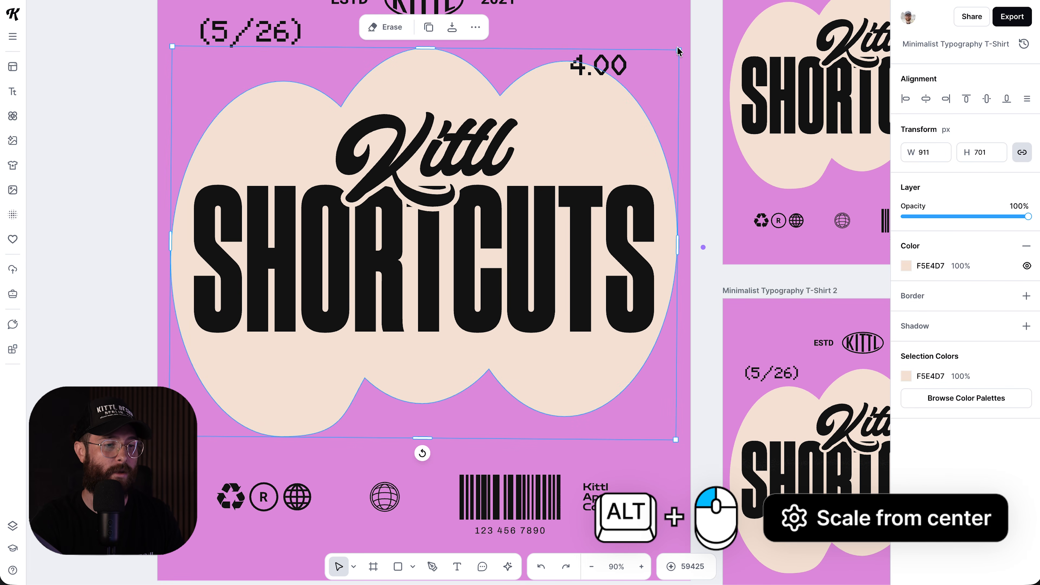
pyautogui.moveTo(678, 49)
pyautogui.mouseDown()
pyautogui.moveTo(655, 65)
pyautogui.moveTo(685, 42)
pyautogui.moveTo(675, 47)
pyautogui.mouseUp()
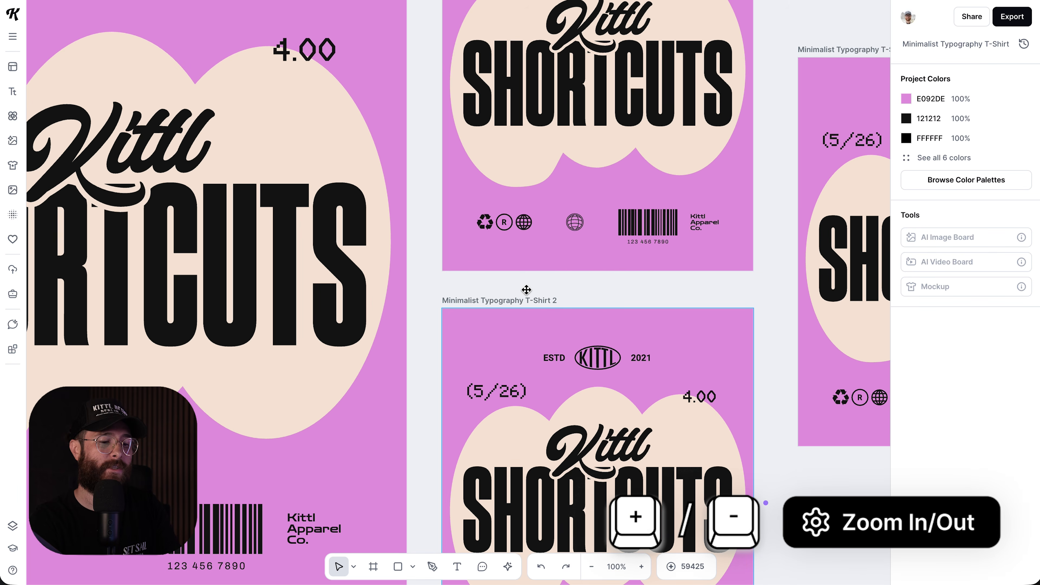
pyautogui.press('-')
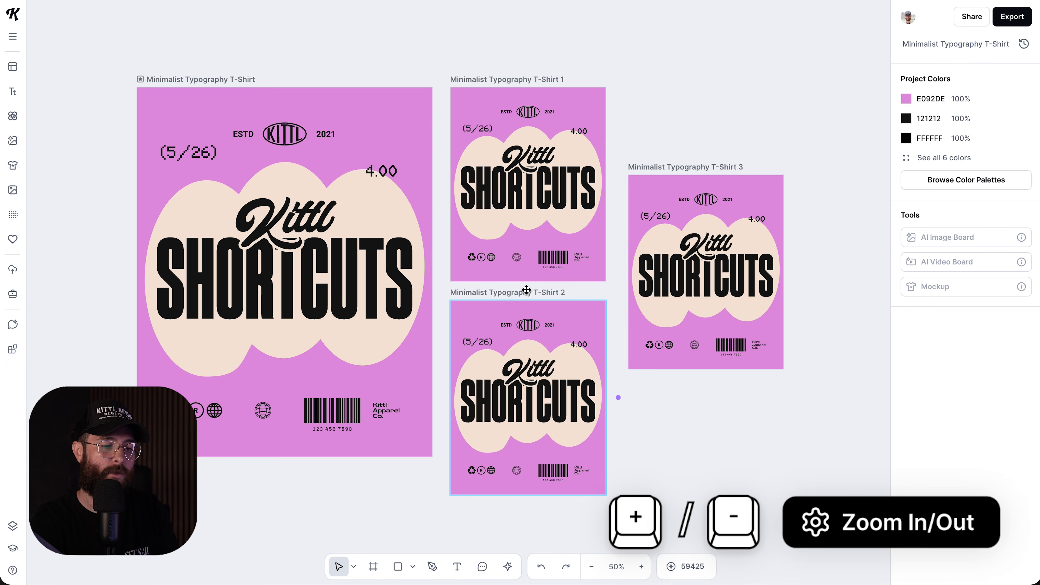
pyautogui.press('+')
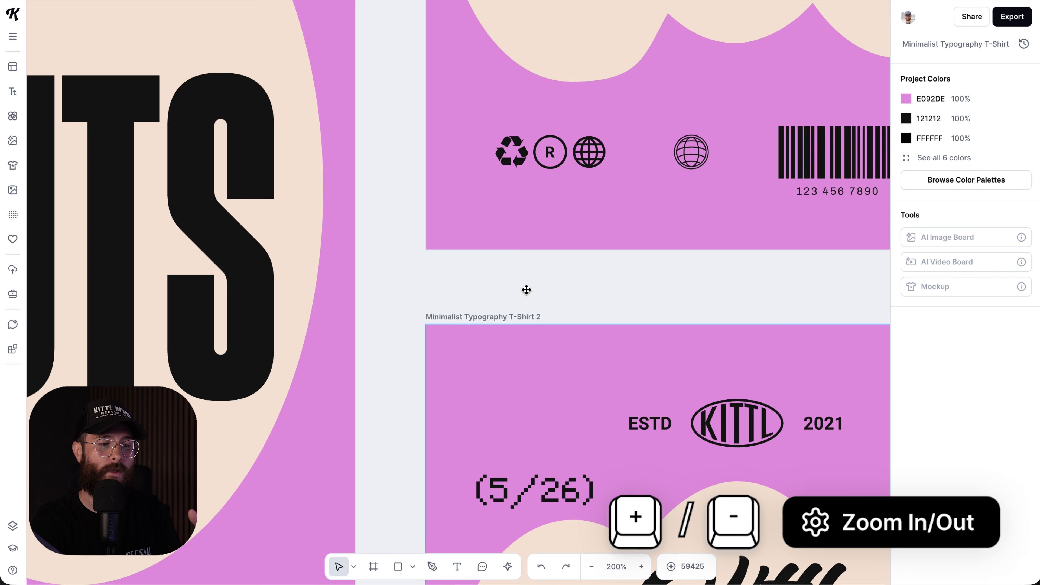
pyautogui.press('-')
pyautogui.press('+')
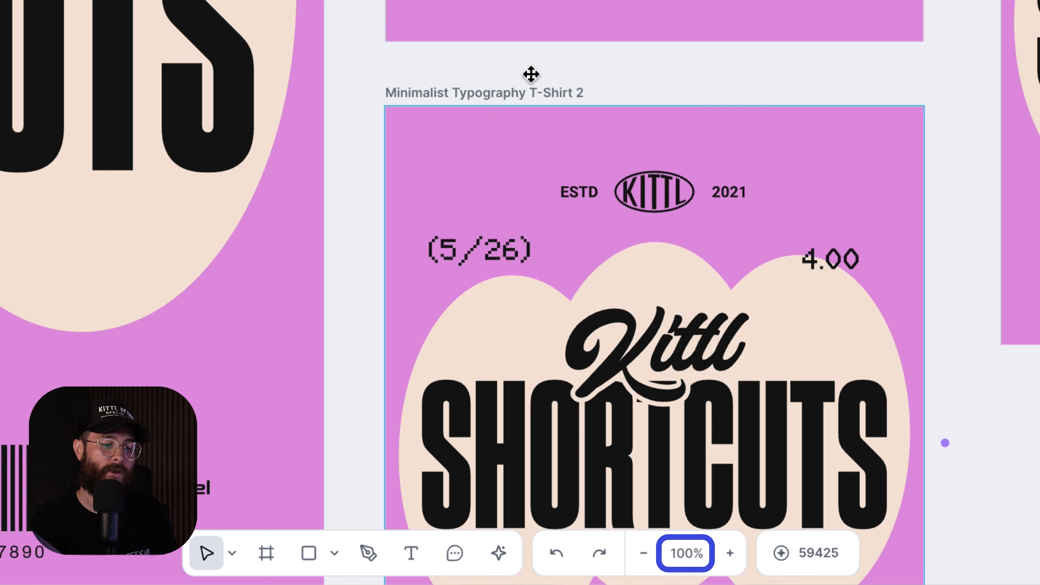
pyautogui.press('+')
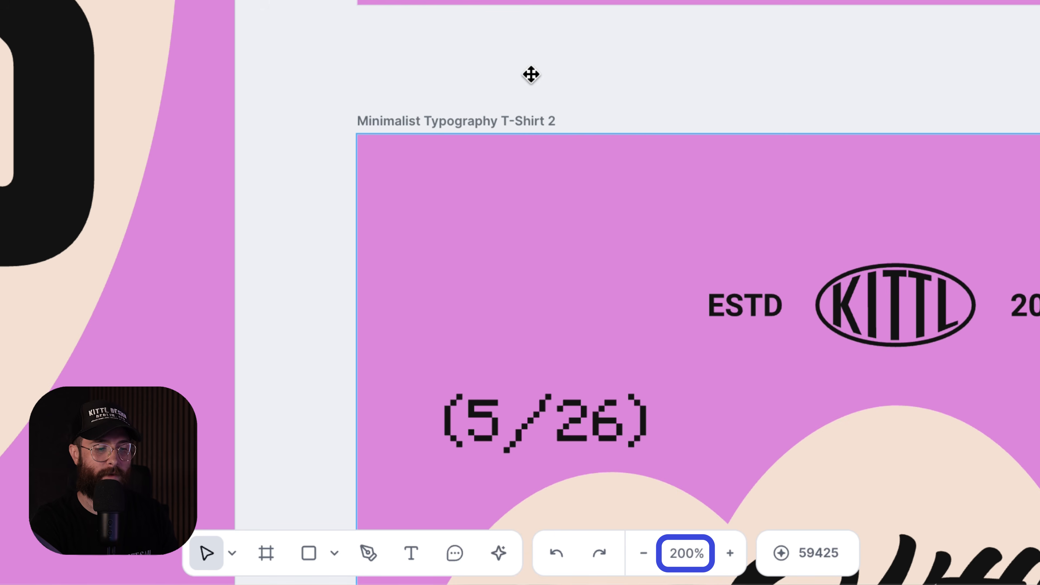
pyautogui.press('-')
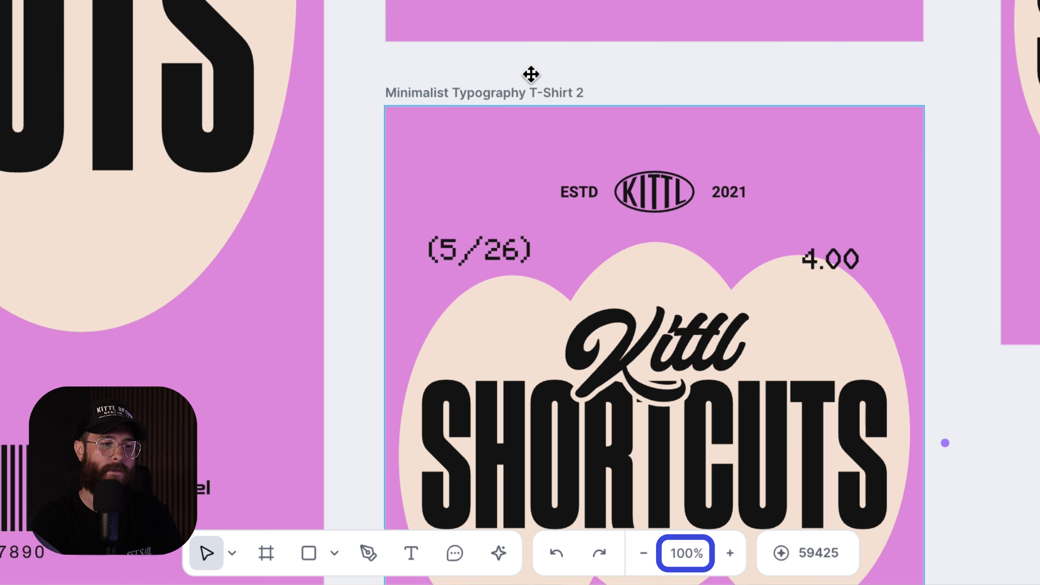
pyautogui.press('-')
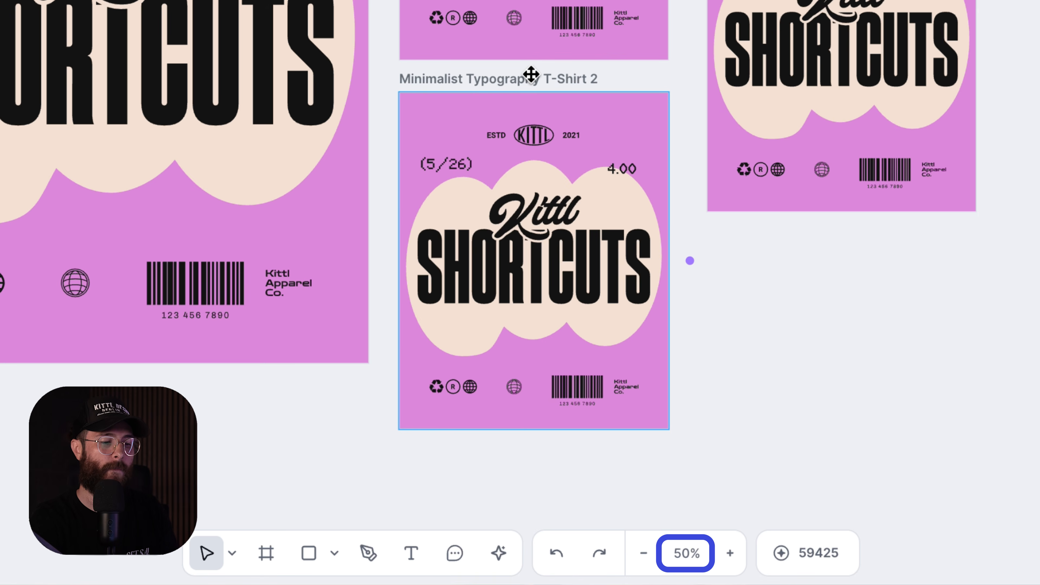
pyautogui.click(730, 553)
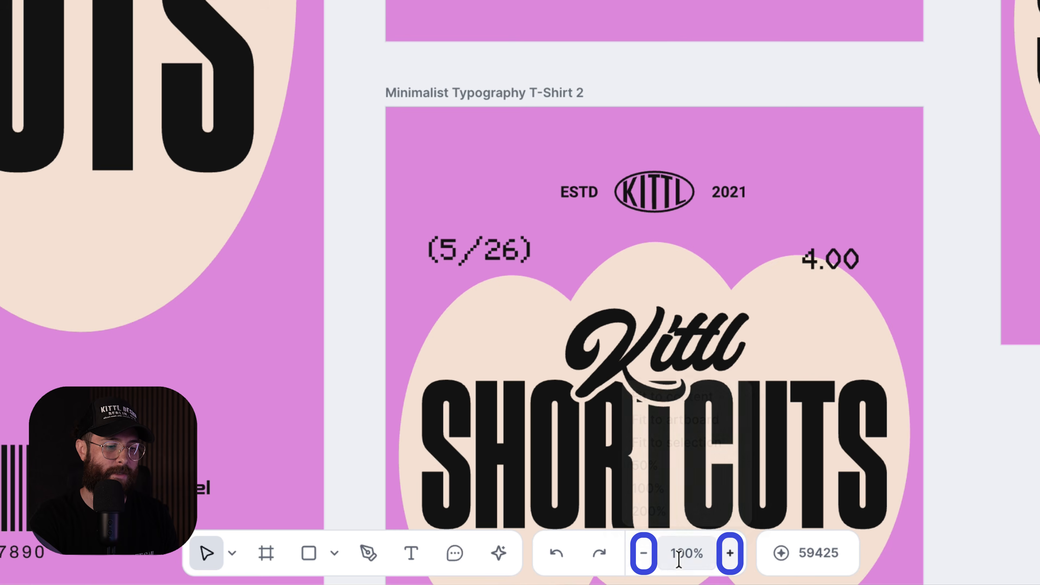
pyautogui.click(643, 557)
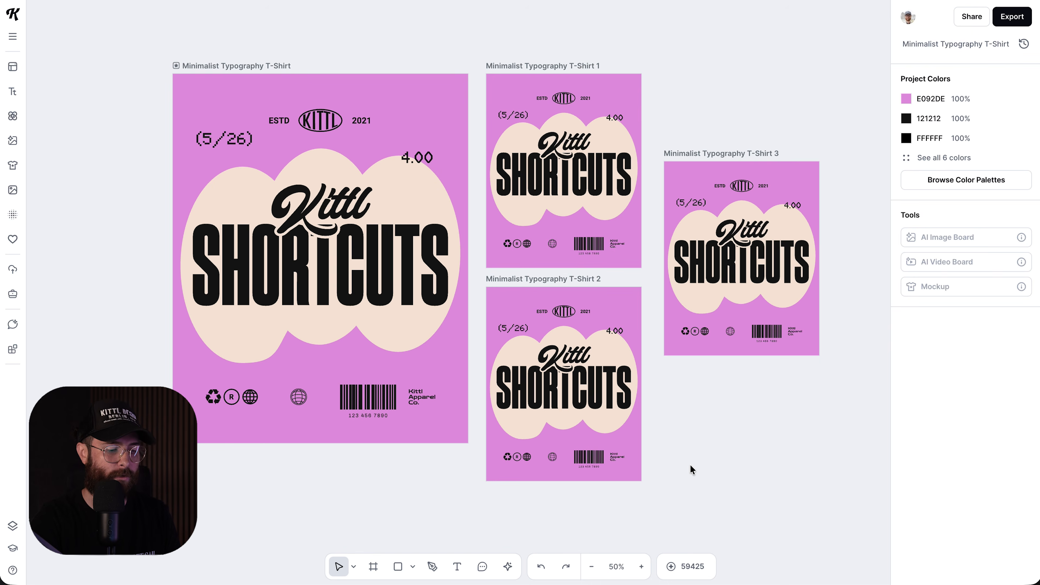
pyautogui.scroll(1, 690, 464)
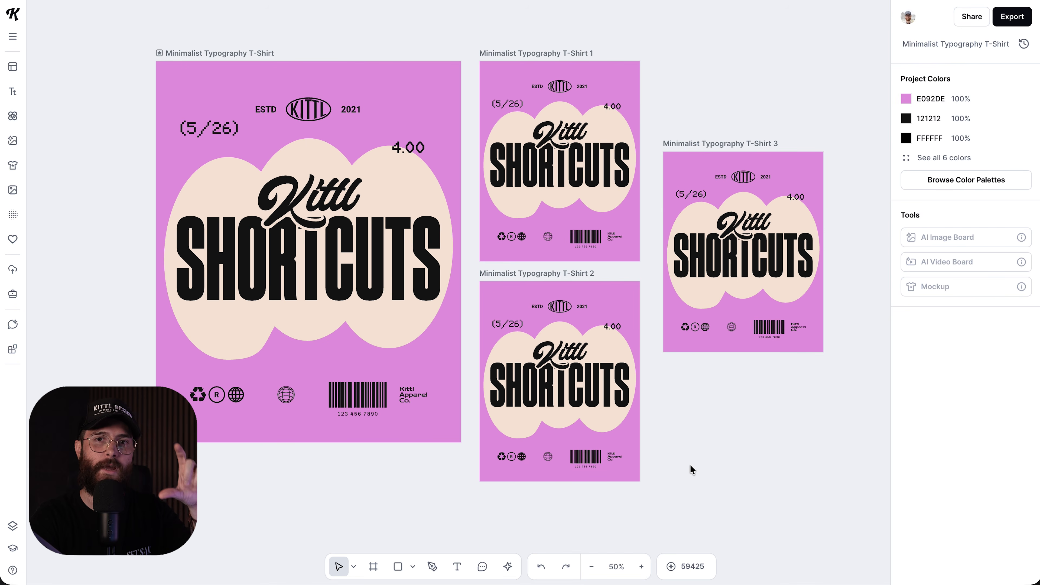
pyautogui.scroll(5, 690, 464)
pyautogui.scroll(-5, 689, 464)
pyautogui.scroll(6, 690, 464)
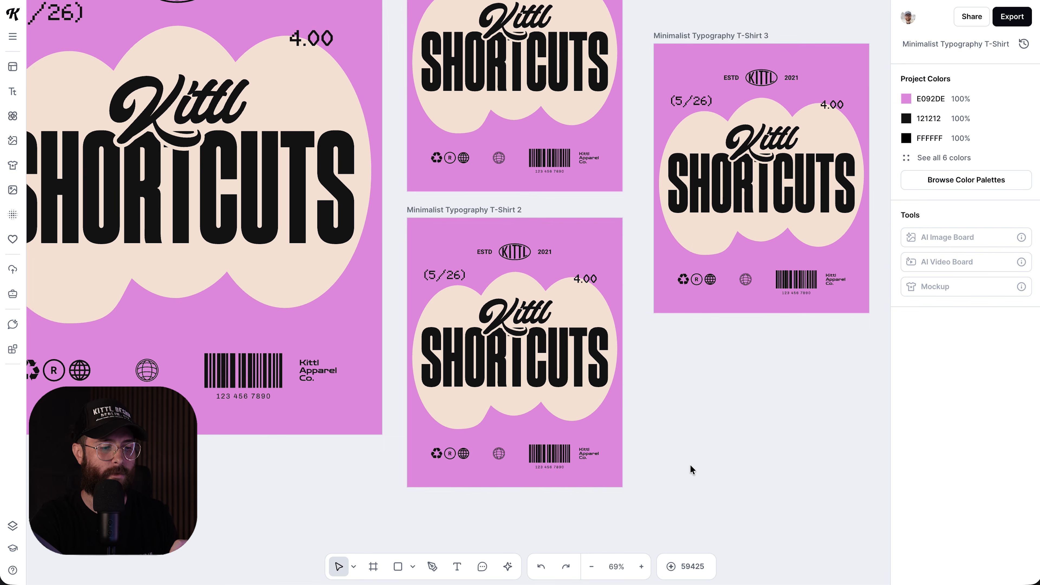
pyautogui.scroll(2, 690, 465)
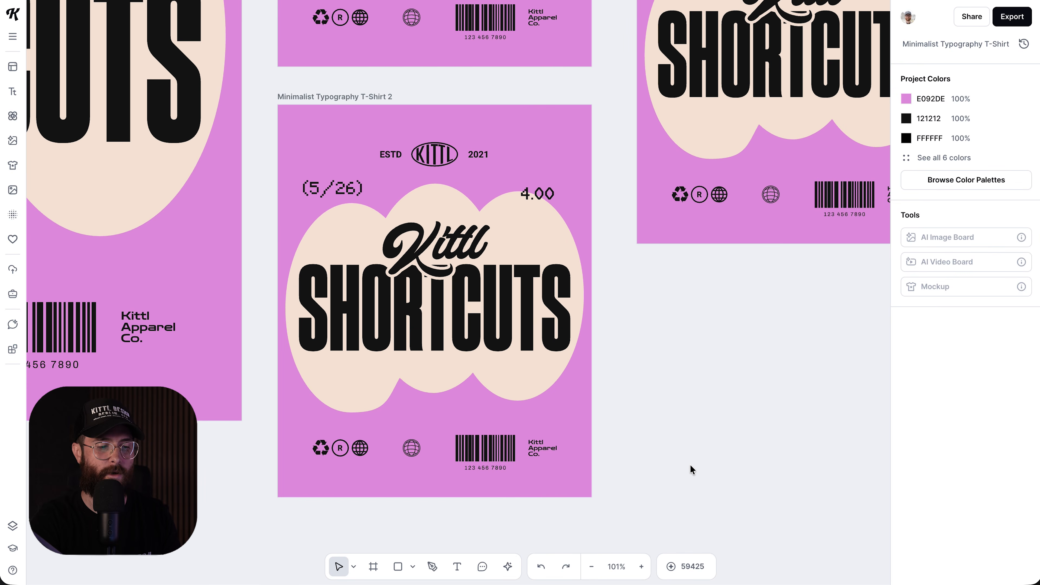
pyautogui.scroll(2, 690, 465)
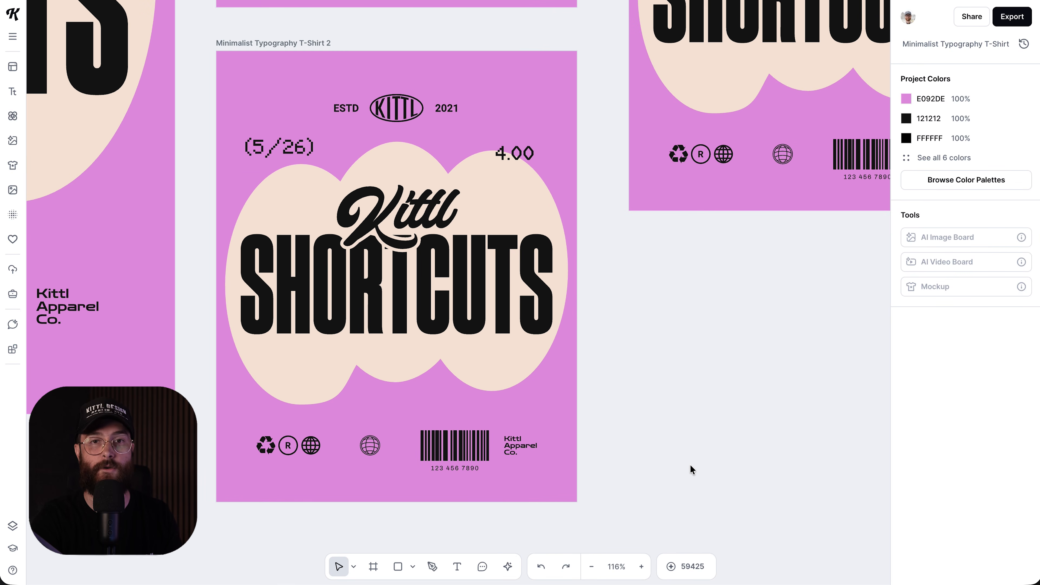
pyautogui.hscroll(-1, 690, 464)
pyautogui.scroll(1, 690, 464)
pyautogui.scroll(-6, 689, 464)
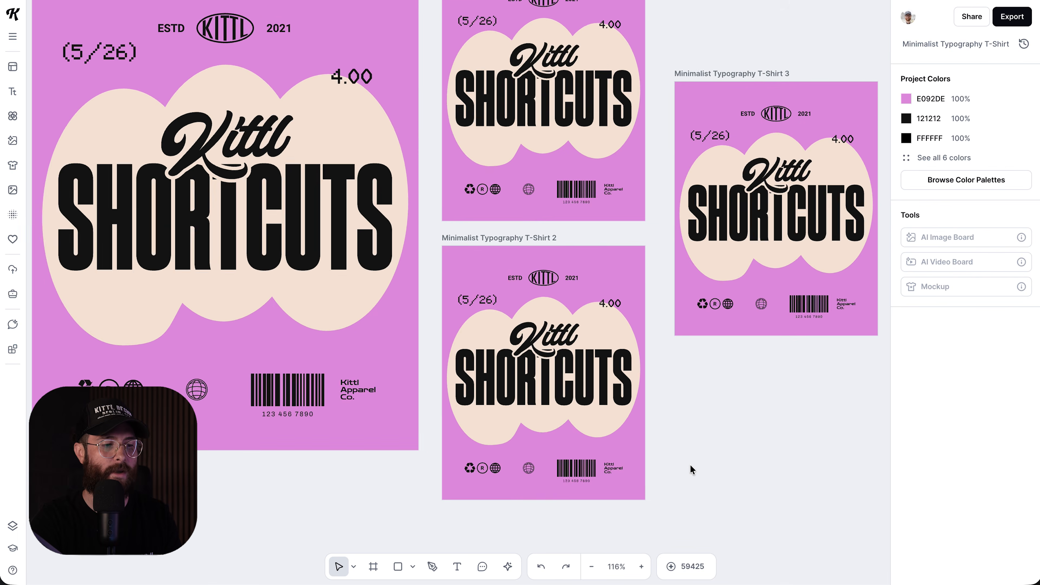
pyautogui.scroll(-5, 690, 464)
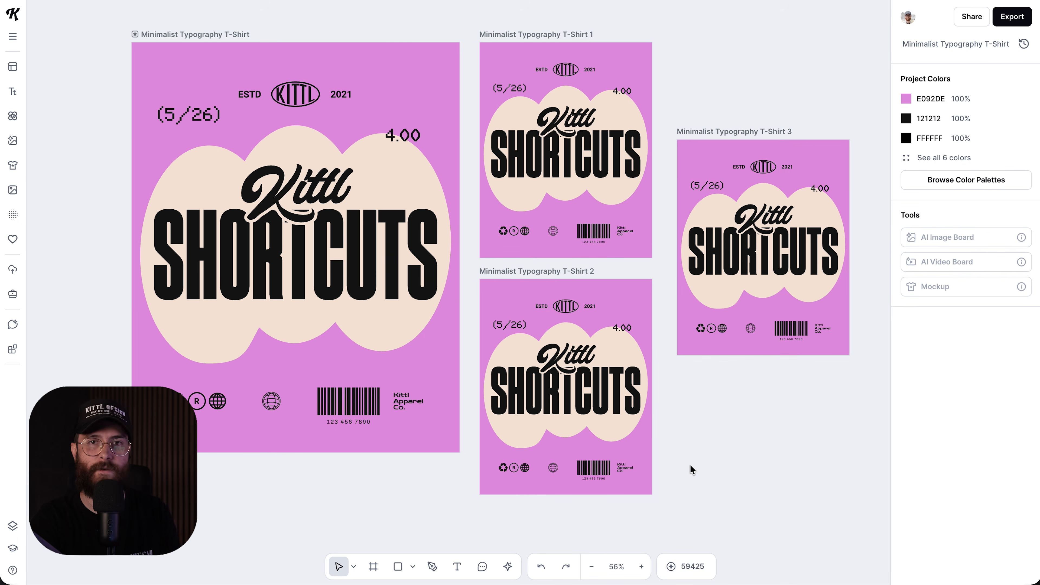
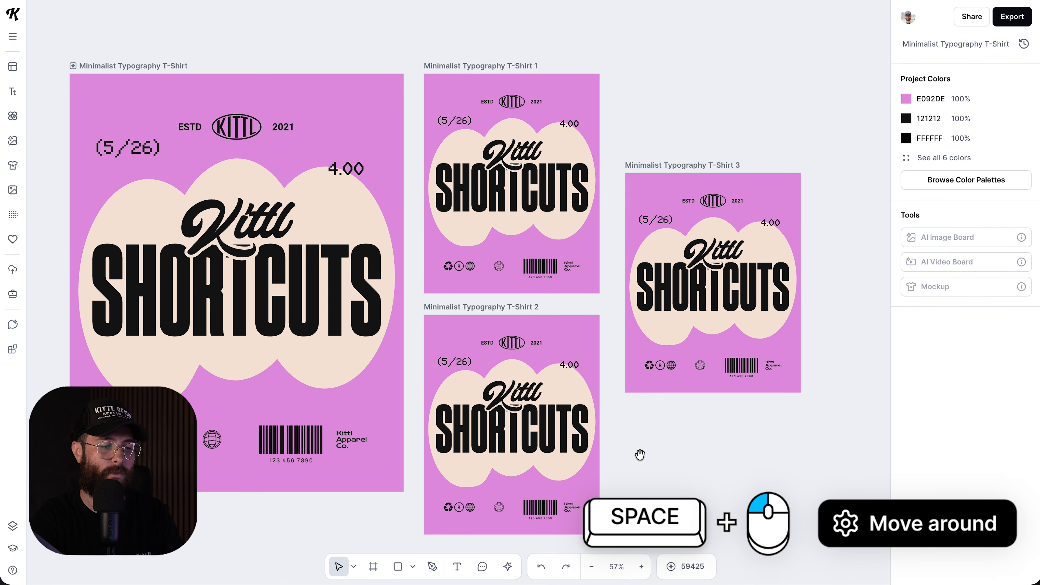
# - Pan across the four poster artboards to reach an empty canvas area beside them
pyautogui.moveTo(670, 428); pyautogui.dragTo(700, 404)
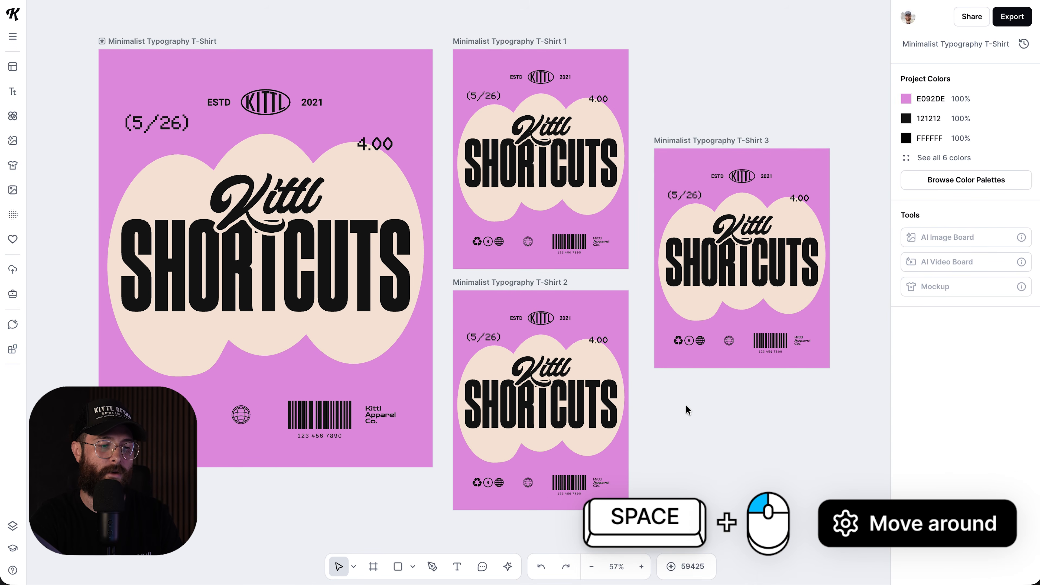
pyautogui.moveTo(614, 307); pyautogui.dragTo(561, 353)
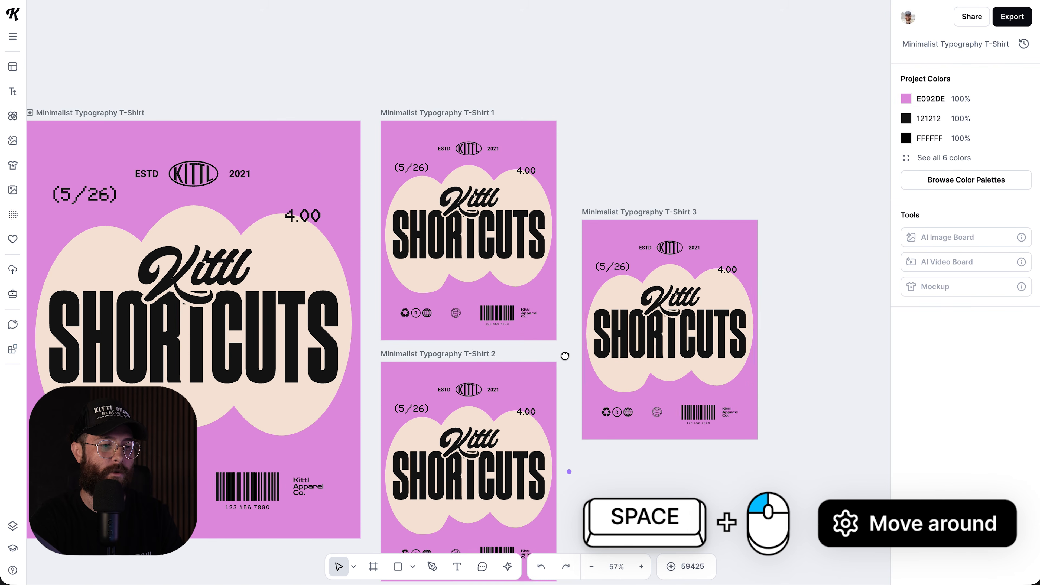
pyautogui.moveTo(654, 226); pyautogui.dragTo(768, 119)
pyautogui.moveTo(752, 270); pyautogui.dragTo(690, 298)
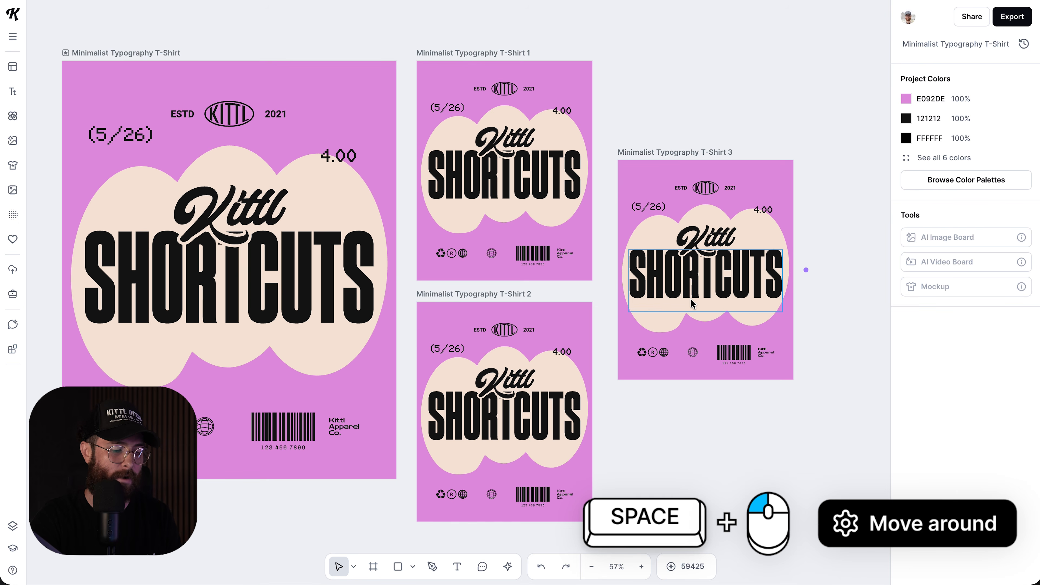
pyautogui.hscroll(1, 689, 361)
pyautogui.scroll(-1, 688, 361)
pyautogui.scroll(2, 689, 361)
pyautogui.hscroll(2, 689, 361)
pyautogui.hscroll(-1, 689, 361)
pyautogui.scroll(-1, 689, 361)
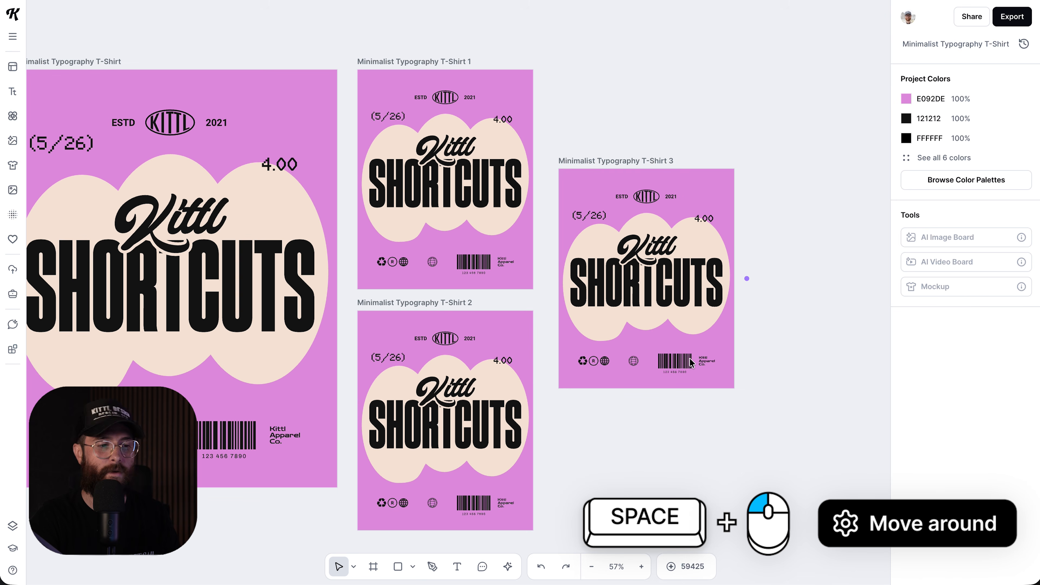
pyautogui.moveTo(605, 345); pyautogui.dragTo(672, 322)
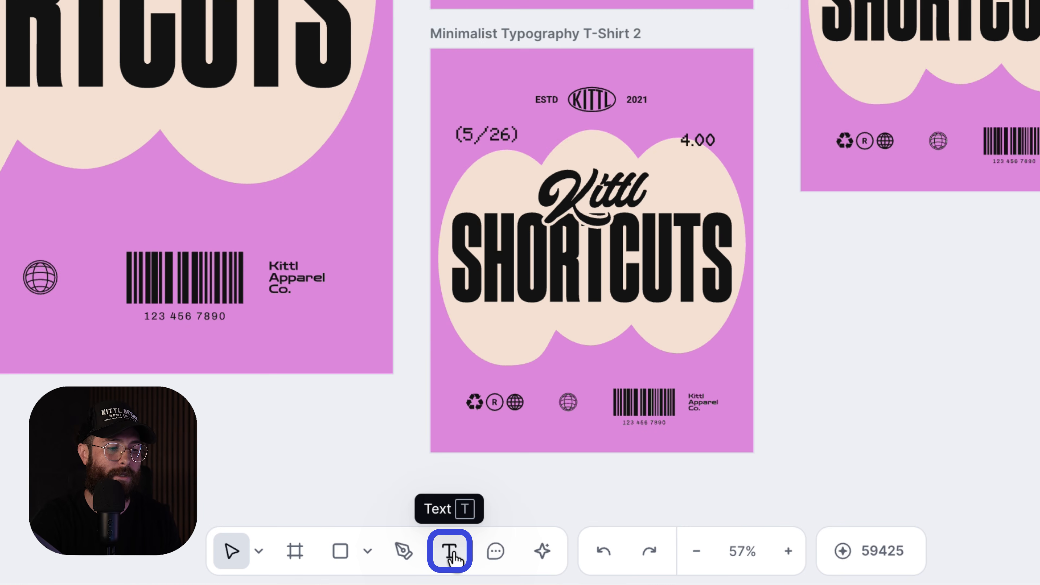
# - Add a headline from the Text presets panel, close the panel, and activate the Text tool
pyautogui.click(452, 552)
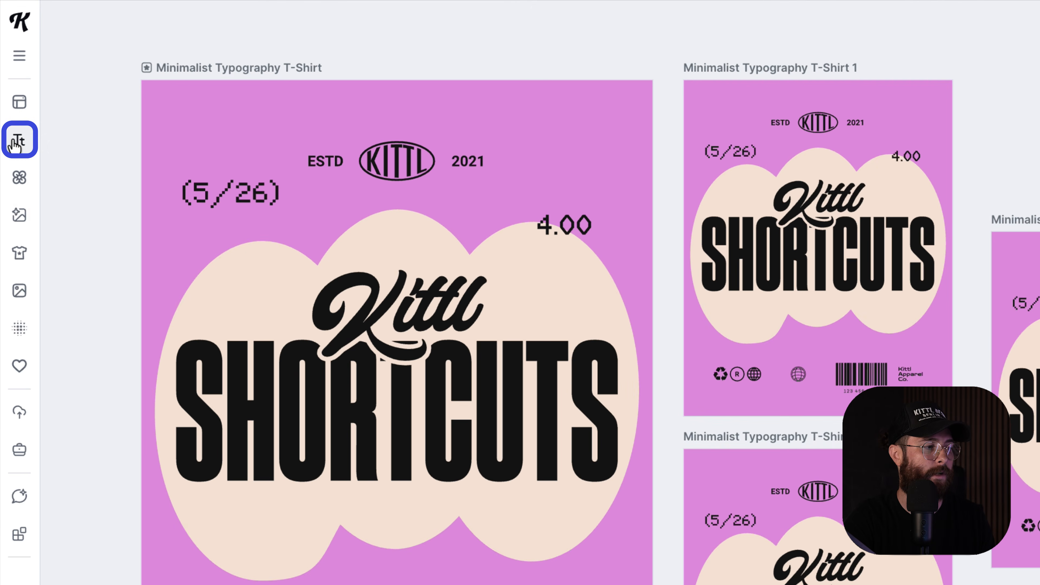
pyautogui.click(16, 141)
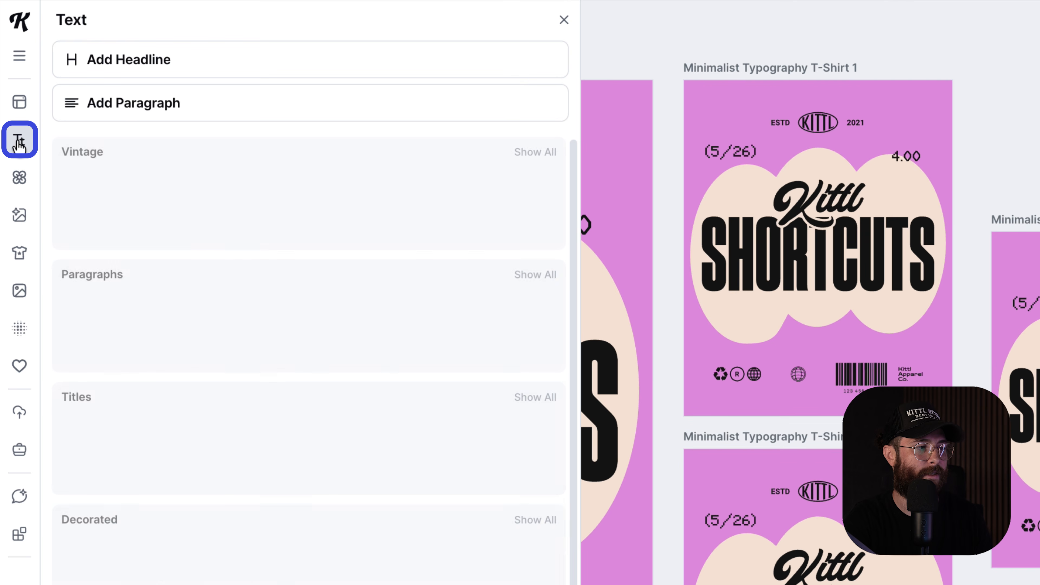
pyautogui.click(135, 65)
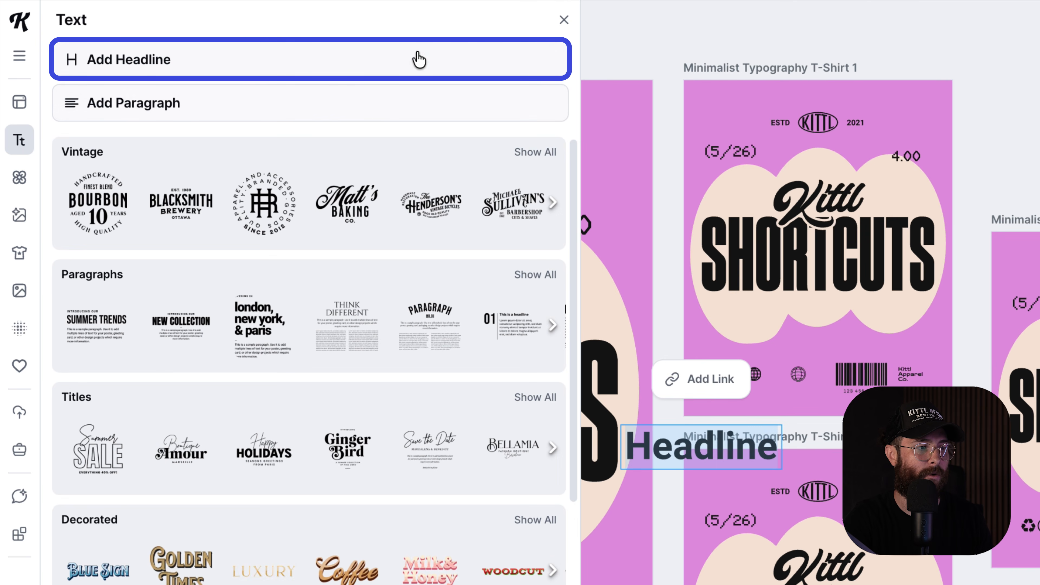
pyautogui.click(564, 20)
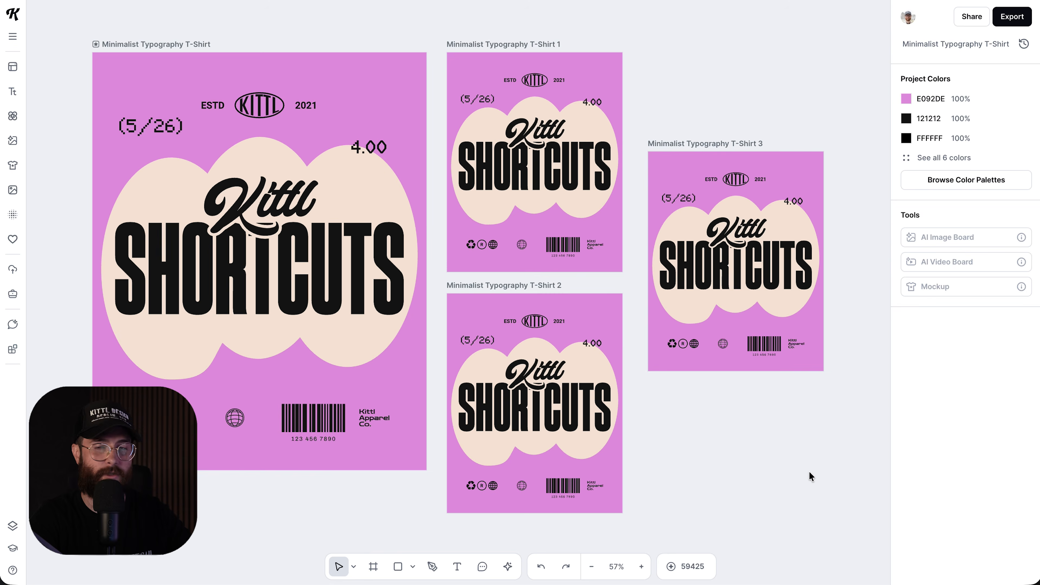
pyautogui.press('t')
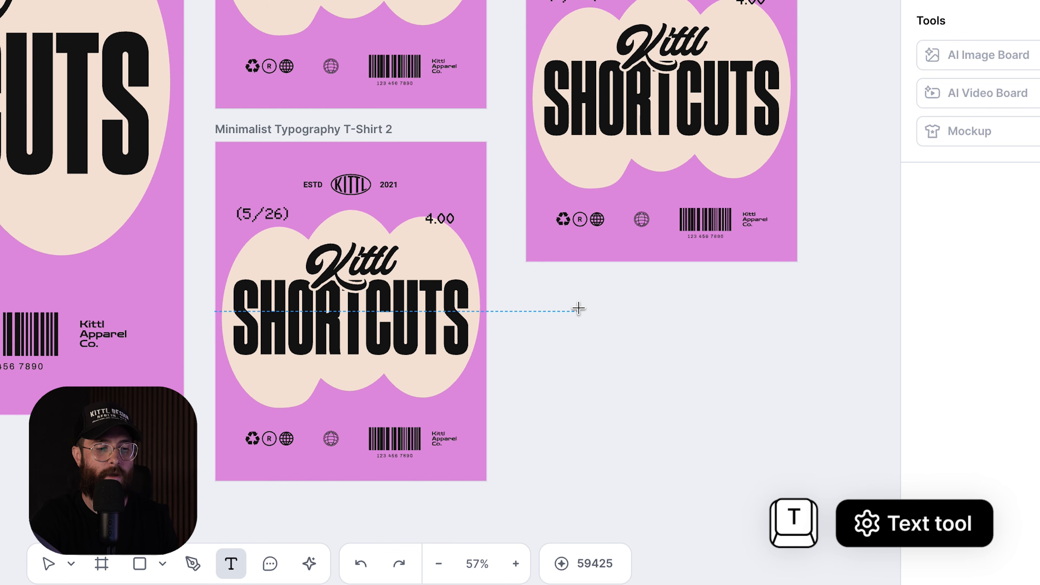
# - Draw a text box reading 'Text' below T-Shirt 3, then shorten and nudge it into place
pyautogui.moveTo(564, 302); pyautogui.dragTo(794, 373)
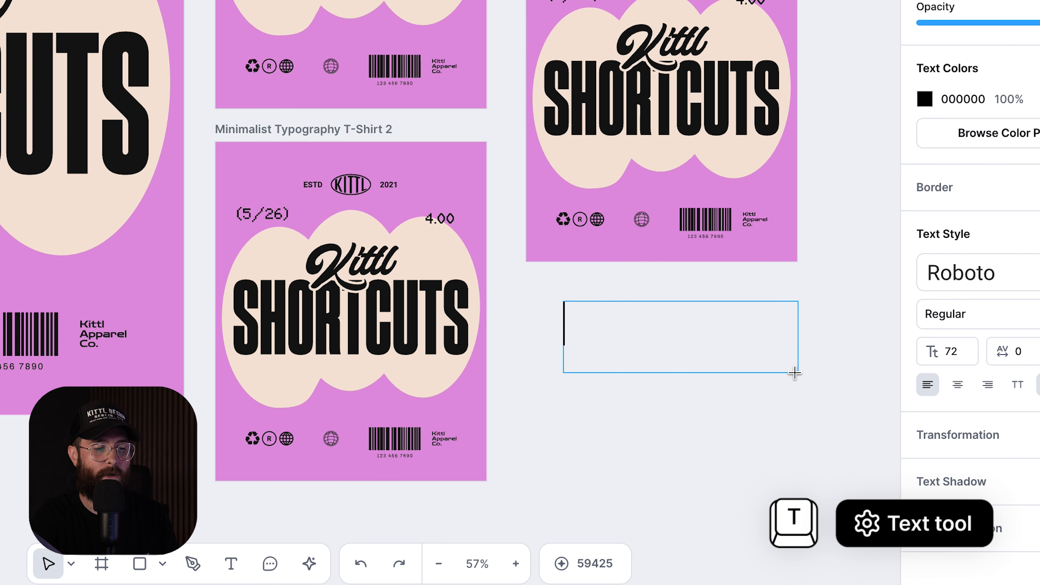
pyautogui.write('Text')
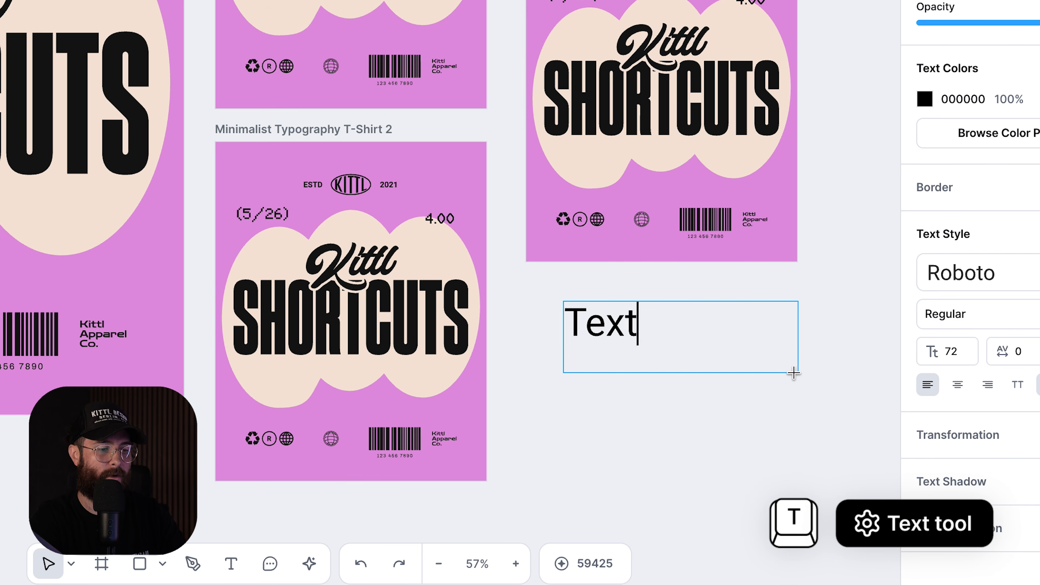
pyautogui.press('Escape')
pyautogui.moveTo(677, 373); pyautogui.dragTo(680, 353)
pyautogui.moveTo(614, 330); pyautogui.dragTo(605, 347)
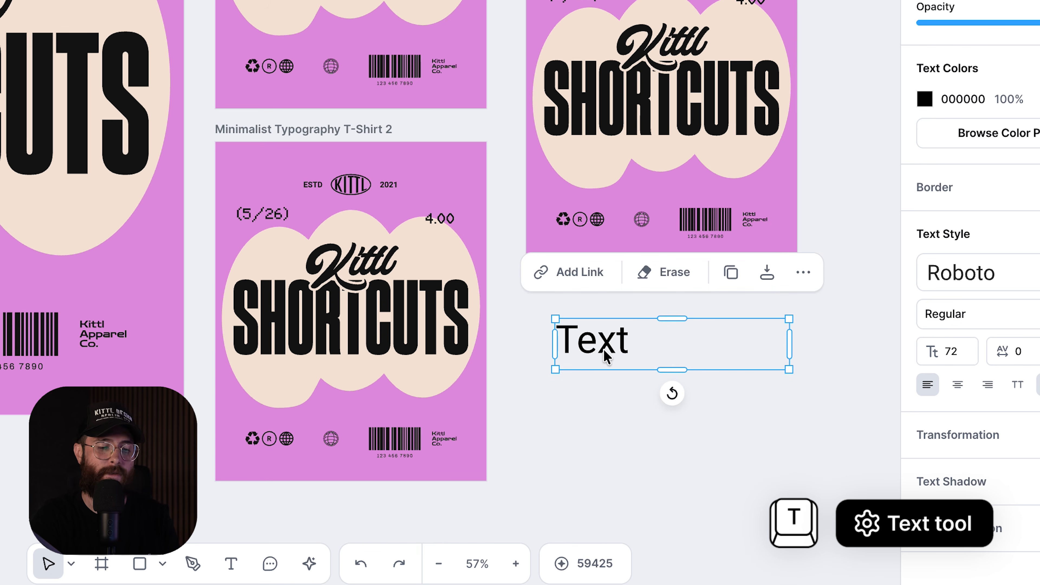
pyautogui.click(563, 448)
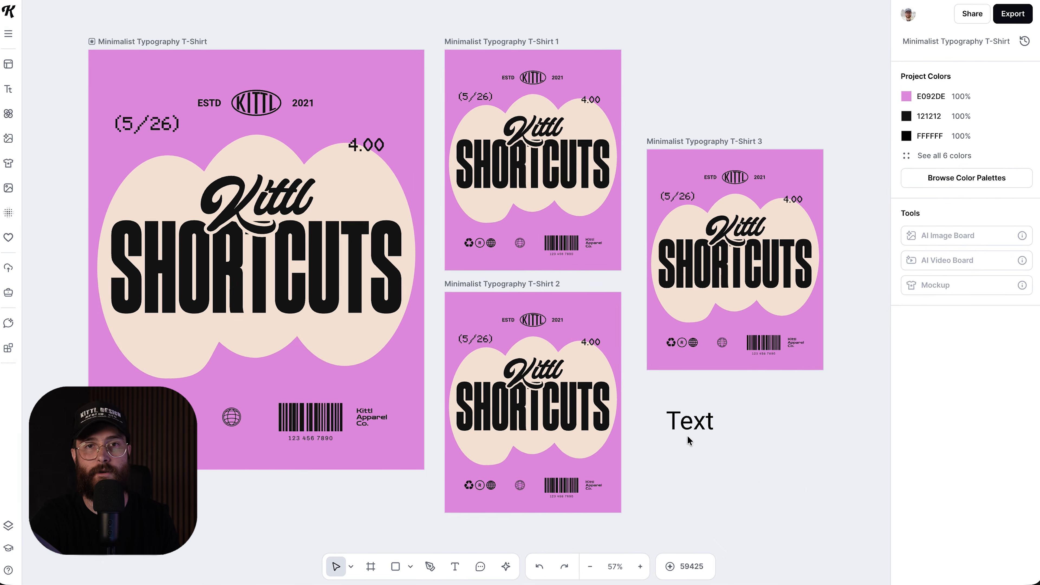
pyautogui.click(689, 427)
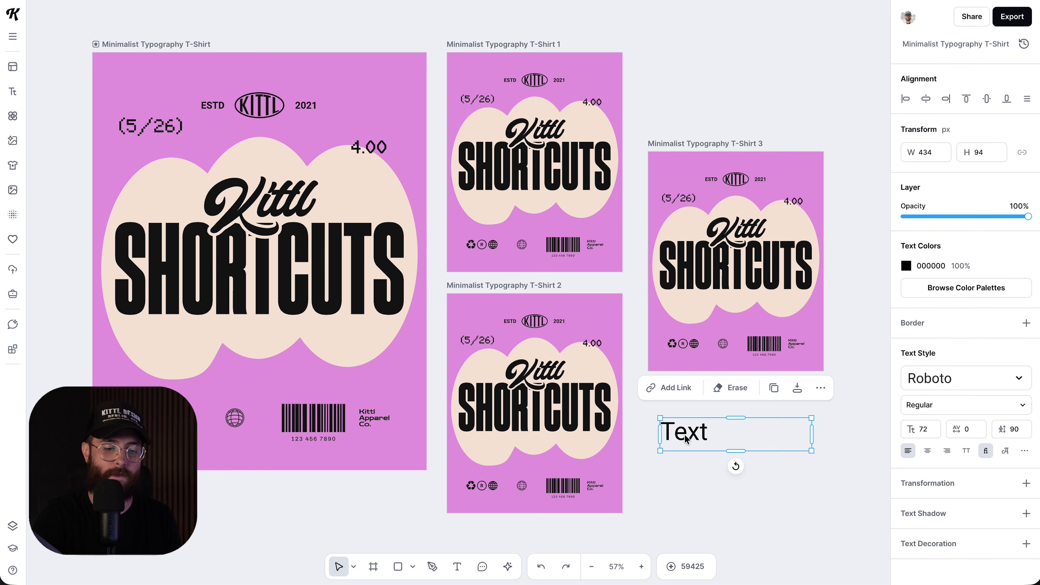
# - Delete the Text box, then toggle between the Text and Select tools with T, V, T
pyautogui.press('Delete')
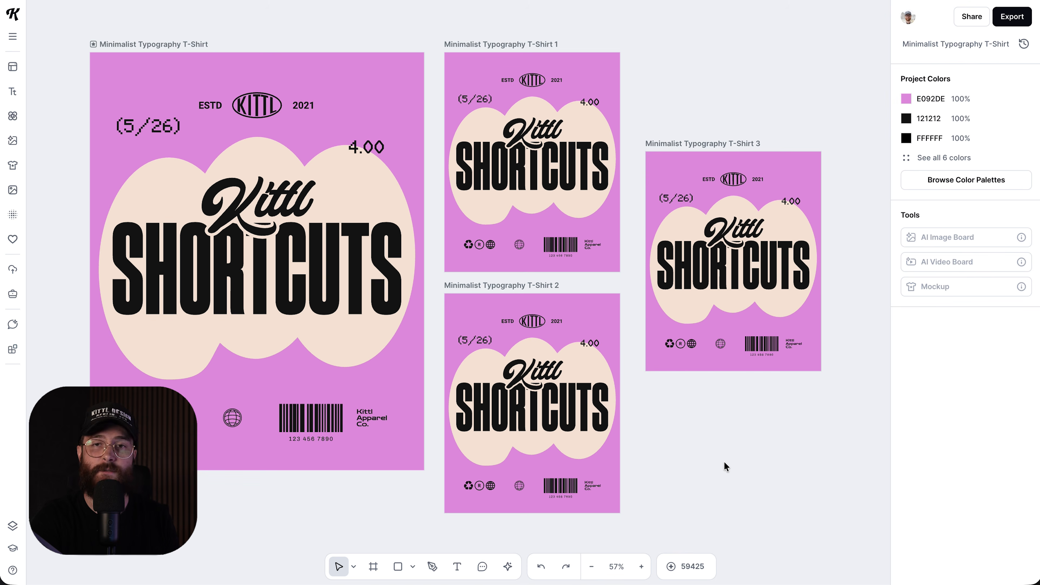
pyautogui.press('t')
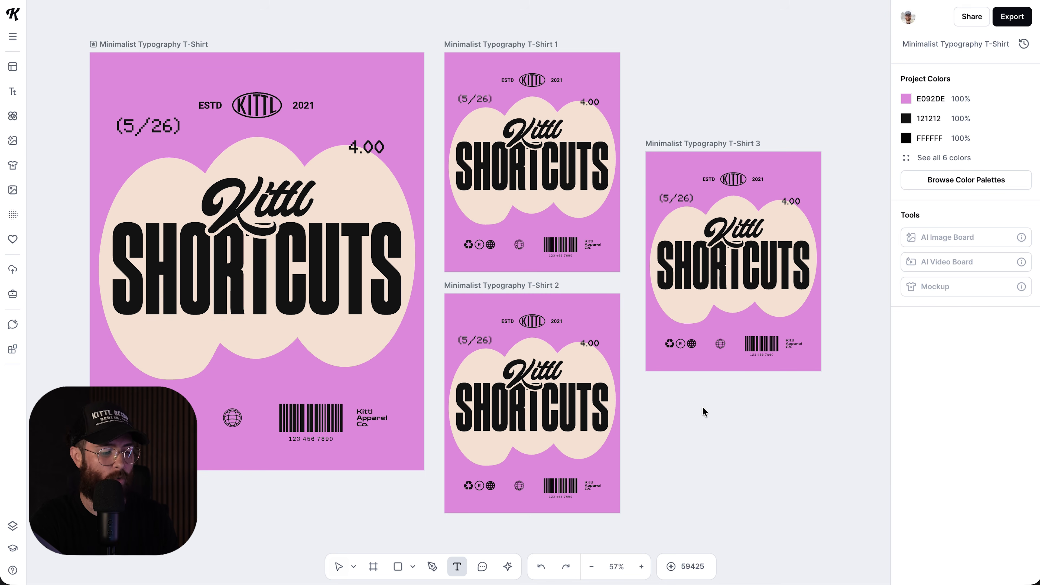
pyautogui.press('v')
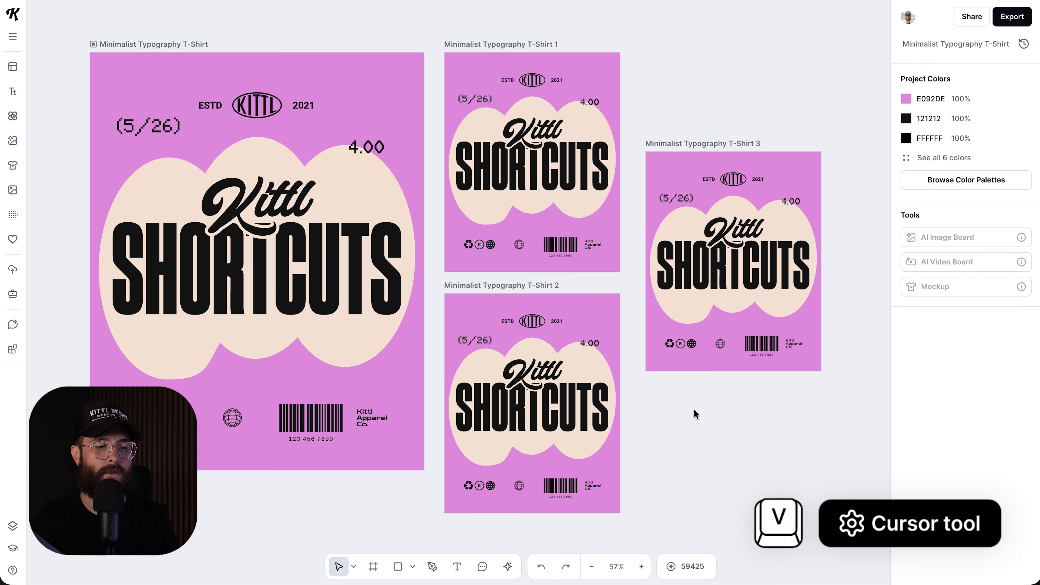
pyautogui.press('t')
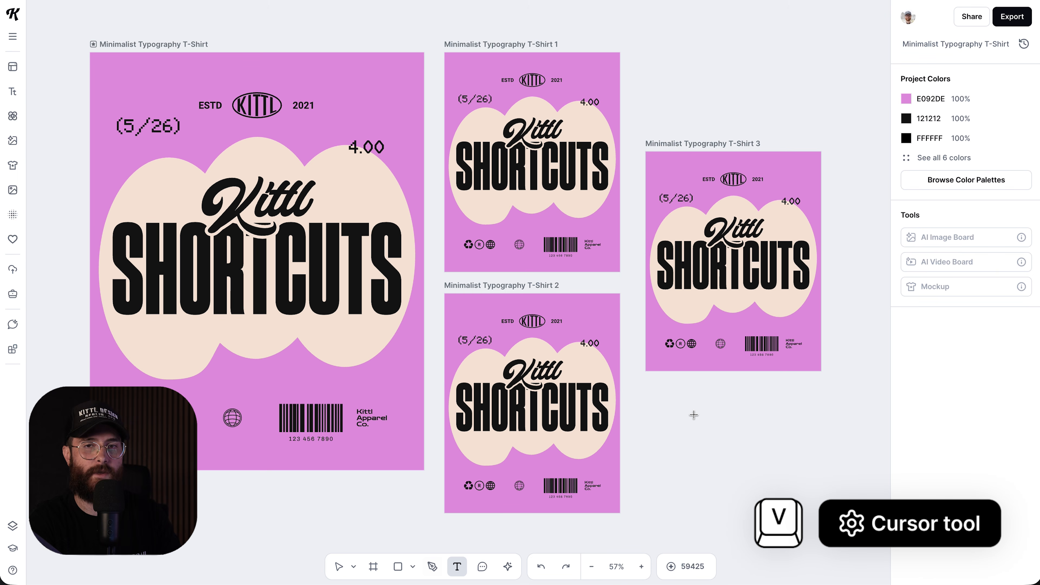
# - Switch to the Pen tool and back to Select, then nudge T-Shirt 3 slightly up
pyautogui.press('p')
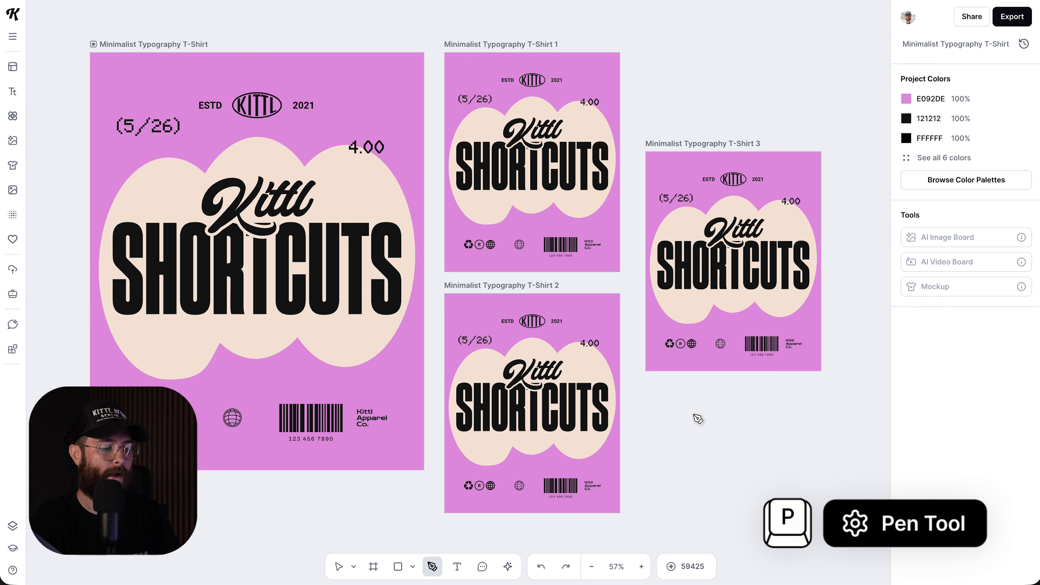
pyautogui.press('v')
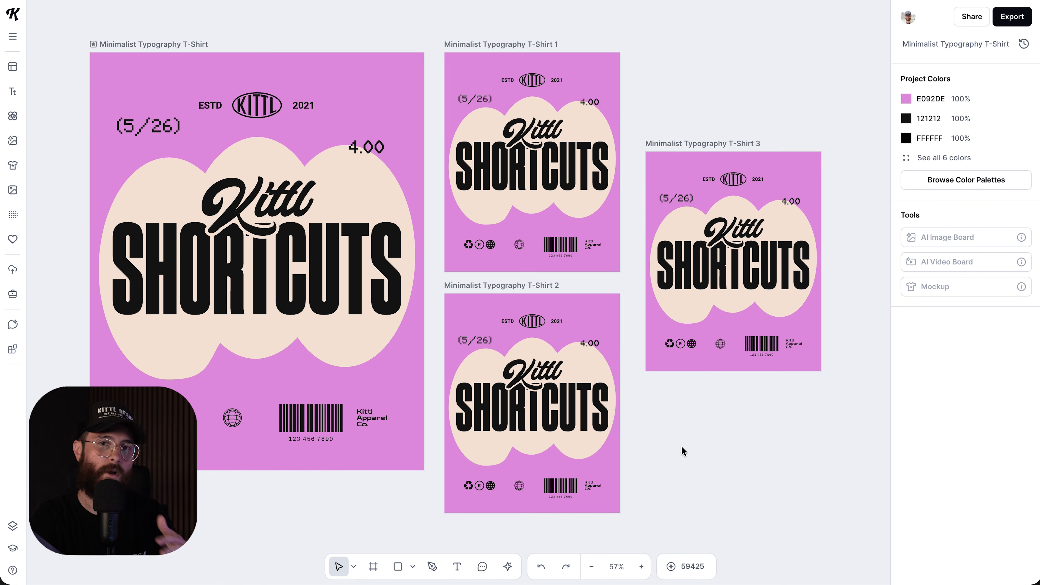
pyautogui.hscroll(-1, 682, 446)
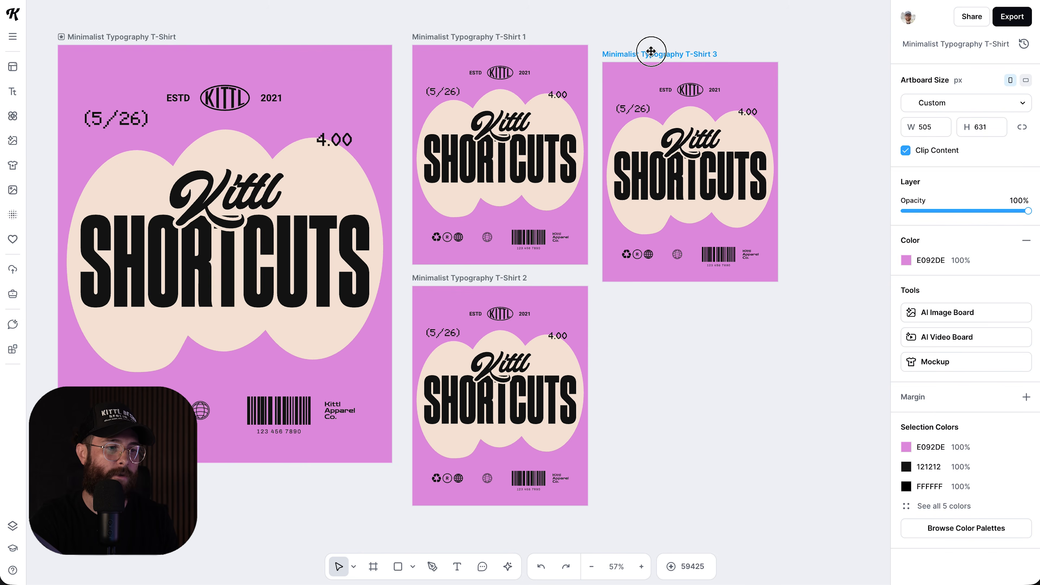
pyautogui.moveTo(652, 51); pyautogui.dragTo(651, 35)
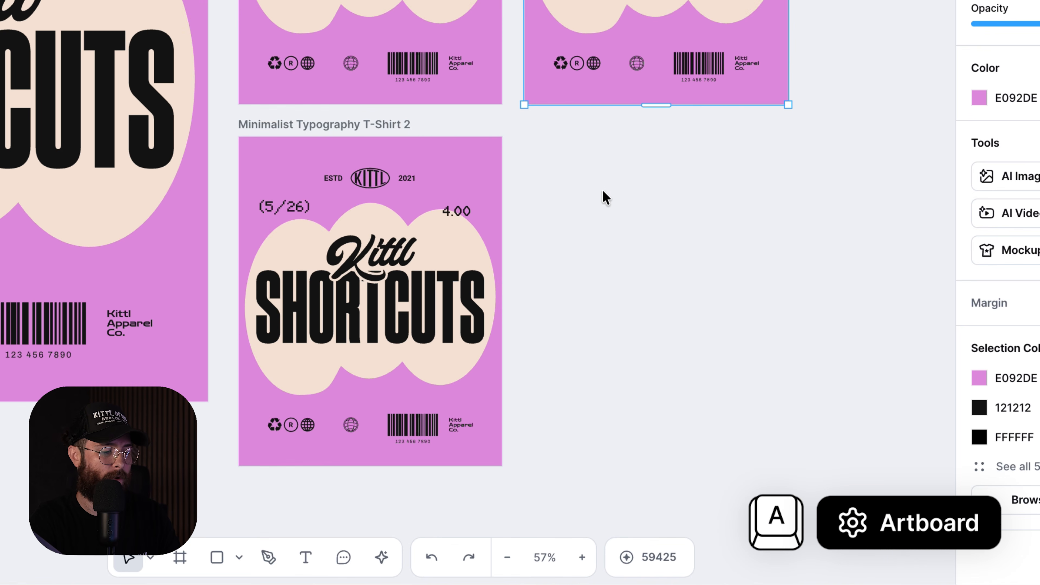
# - Replace a first attempt with a square 495 × 495 Artboard 5 beside T-Shirt 2
pyautogui.press('a')
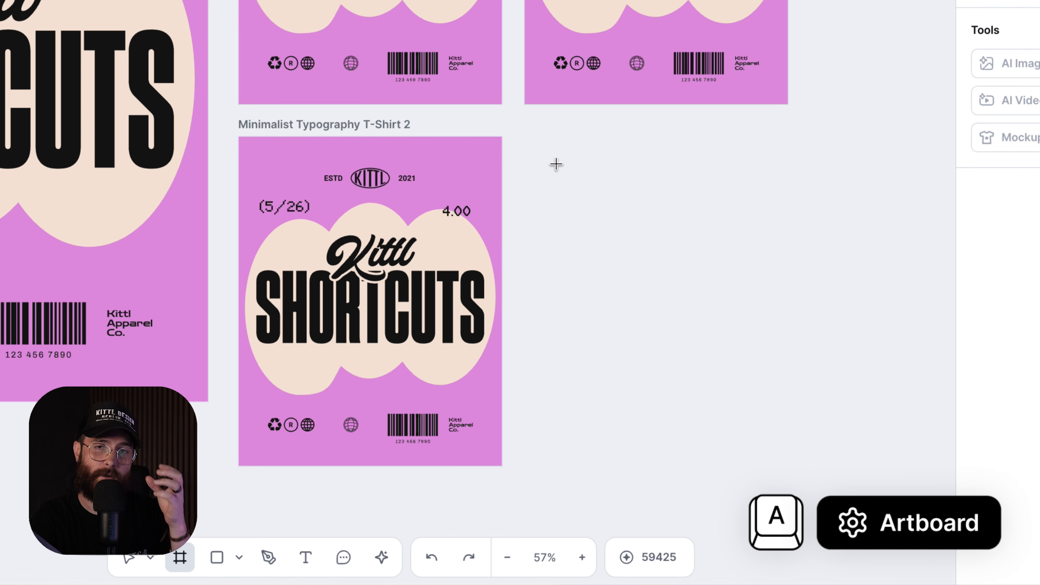
pyautogui.moveTo(529, 157); pyautogui.dragTo(752, 288)
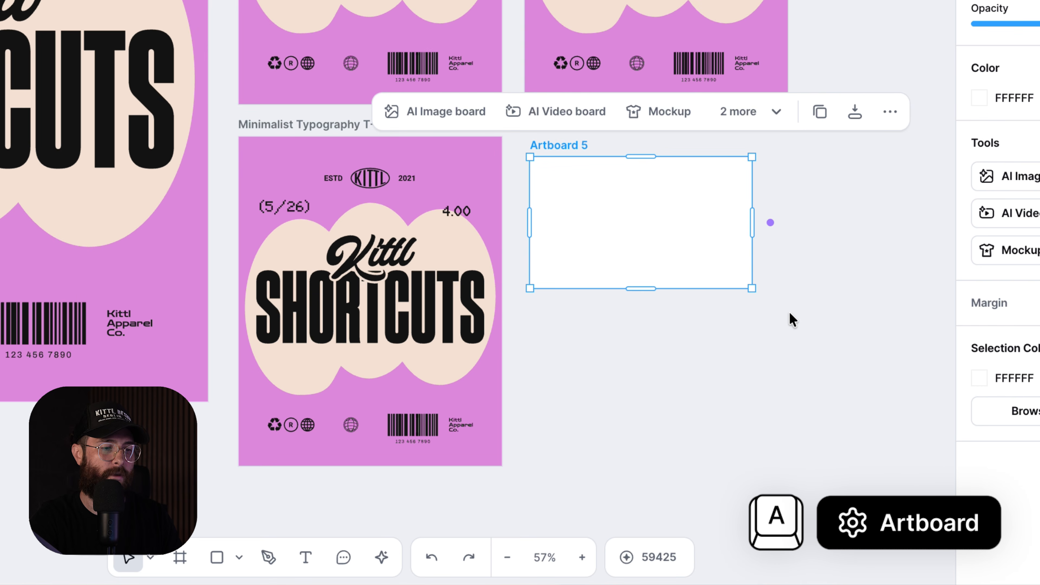
pyautogui.press('Delete')
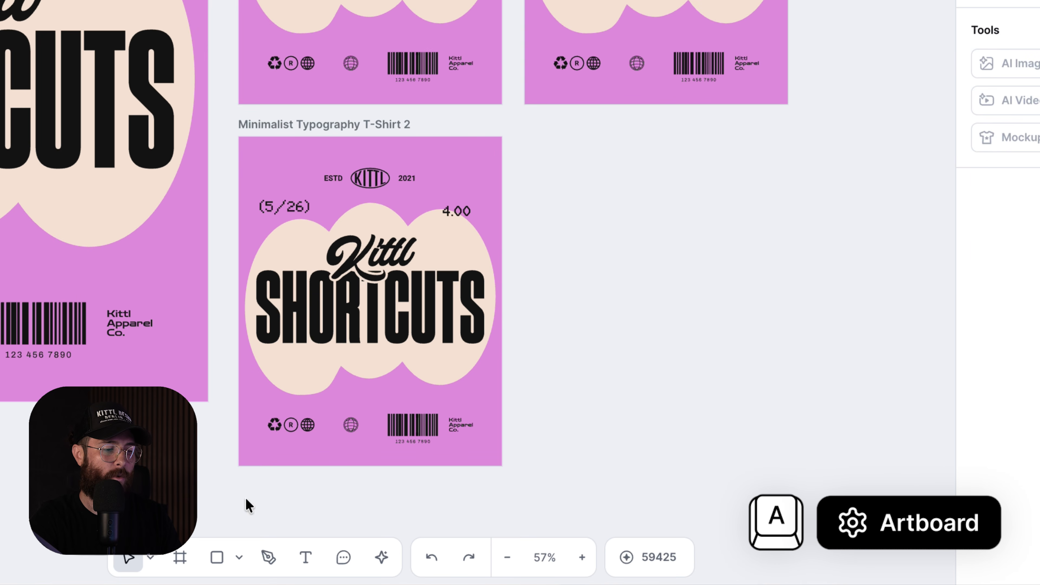
pyautogui.press('a')
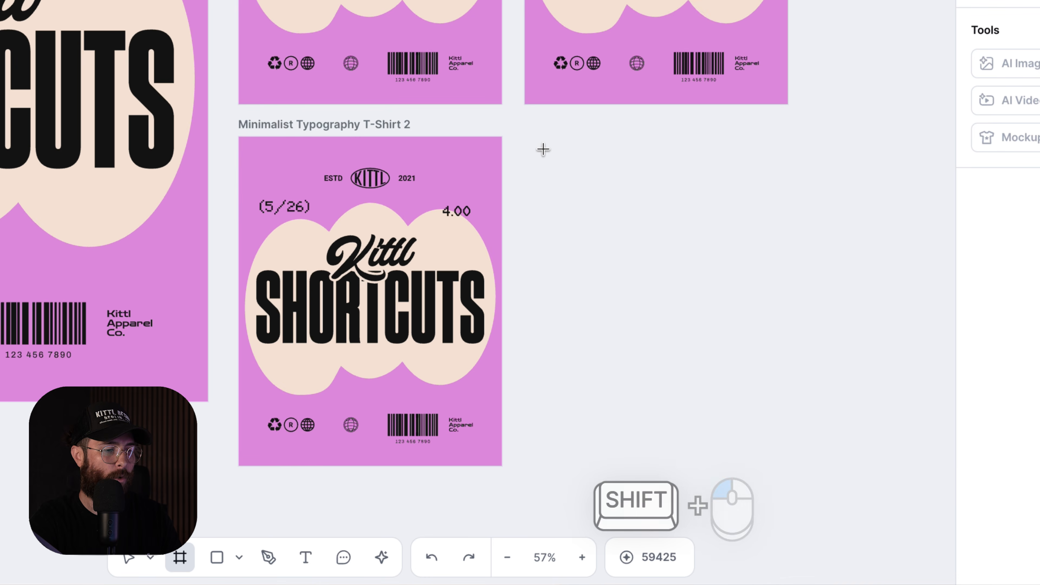
pyautogui.moveTo(527, 139); pyautogui.dragTo(786, 359)
pyautogui.moveTo(562, 126); pyautogui.dragTo(560, 124)
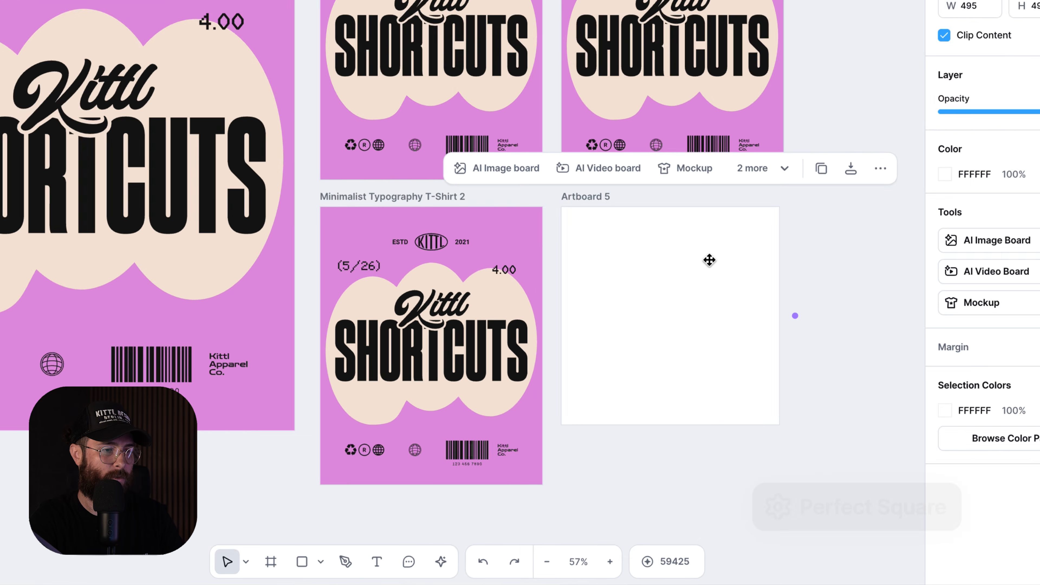
pyautogui.click(815, 180)
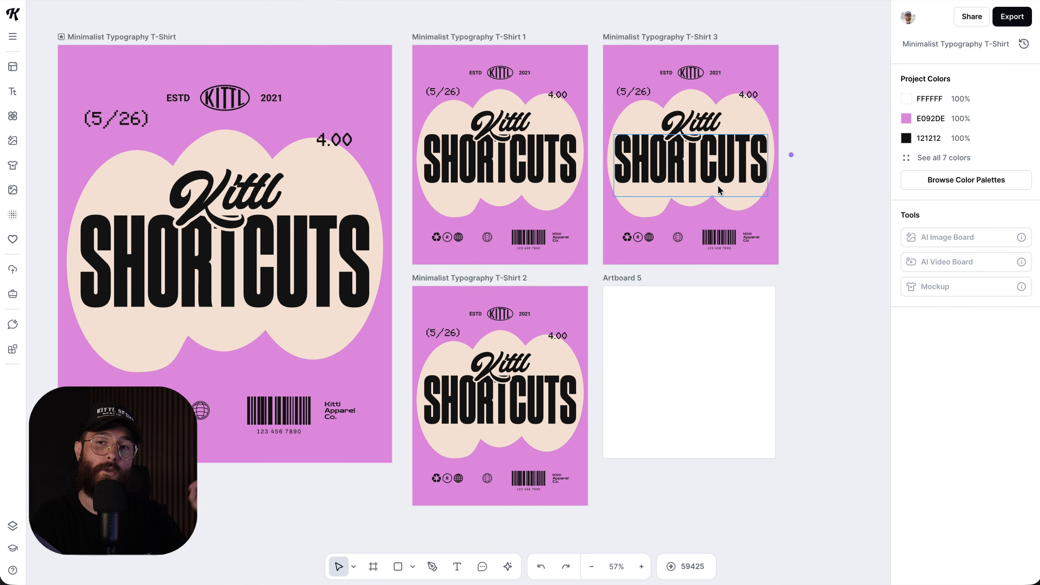
# - Copy the recycling, R and globe icons into Artboard 5 and scale all four up together
pyautogui.hotkey('ctrl', 'v')
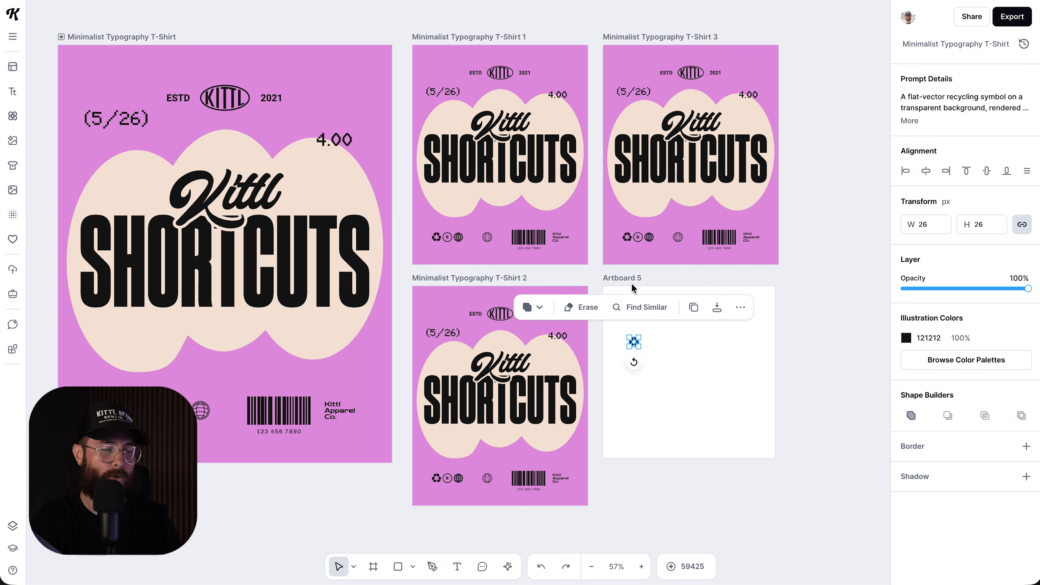
pyautogui.moveTo(637, 239); pyautogui.dragTo(662, 342)
pyautogui.moveTo(678, 237); pyautogui.dragTo(684, 345)
pyautogui.moveTo(696, 386); pyautogui.dragTo(626, 329)
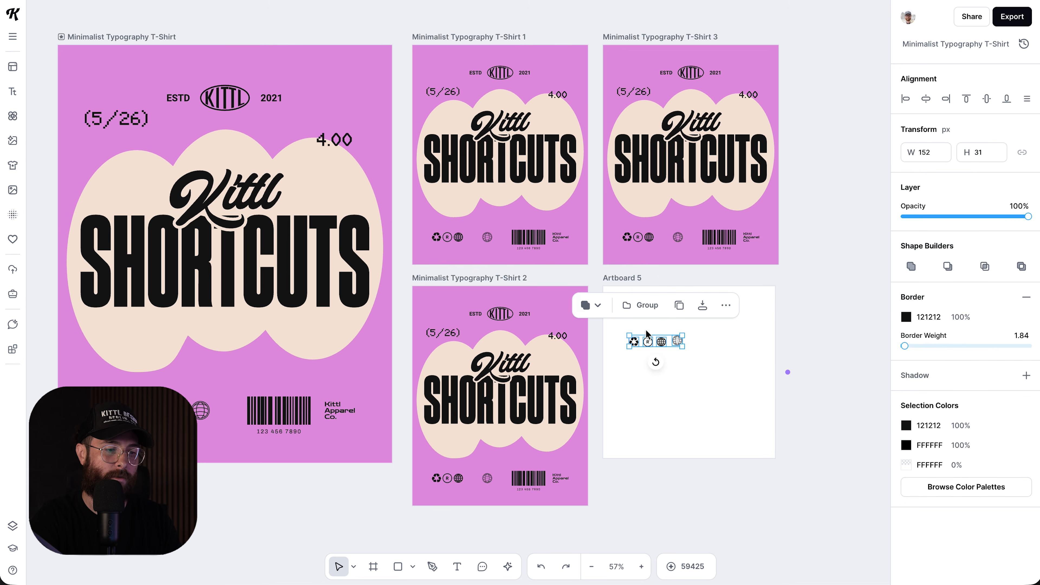
pyautogui.moveTo(682, 347); pyautogui.dragTo(741, 360)
pyautogui.click(731, 350)
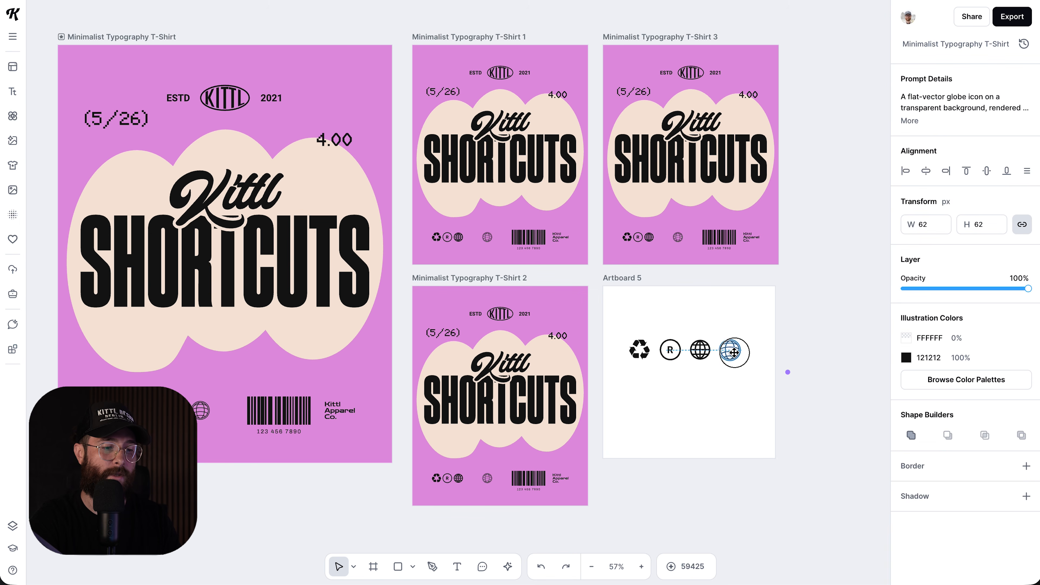
pyautogui.press('Escape')
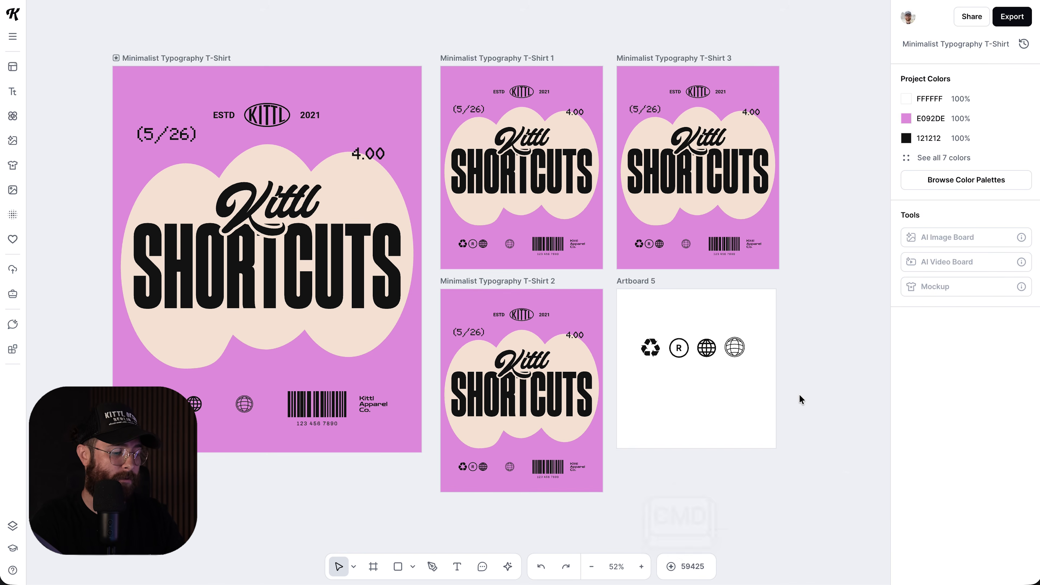
pyautogui.press('super+s')
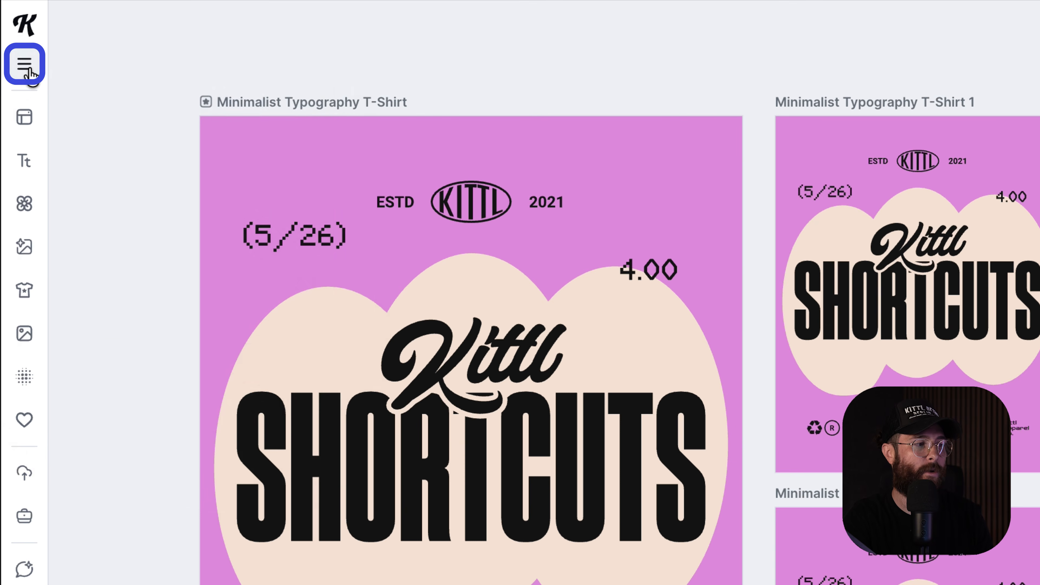
# - Save the project from the main hamburger menu
pyautogui.click(13, 37)
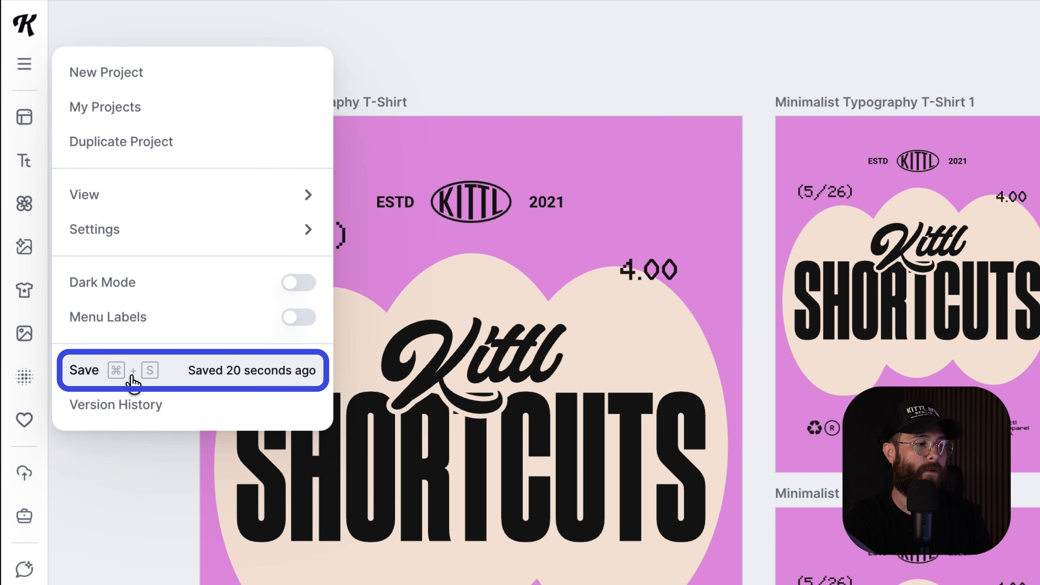
pyautogui.click(162, 375)
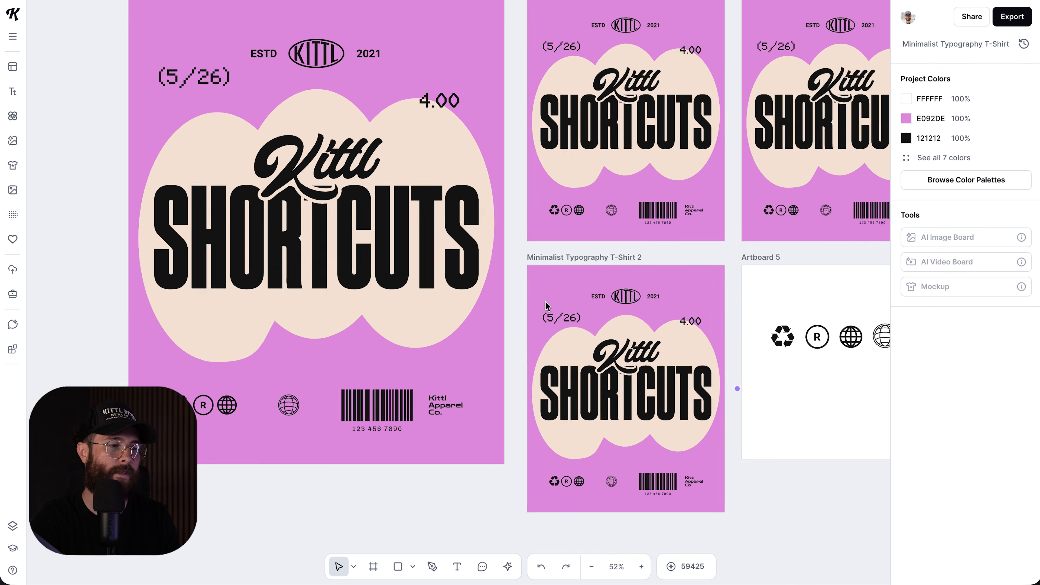
pyautogui.scroll(5, 545, 301)
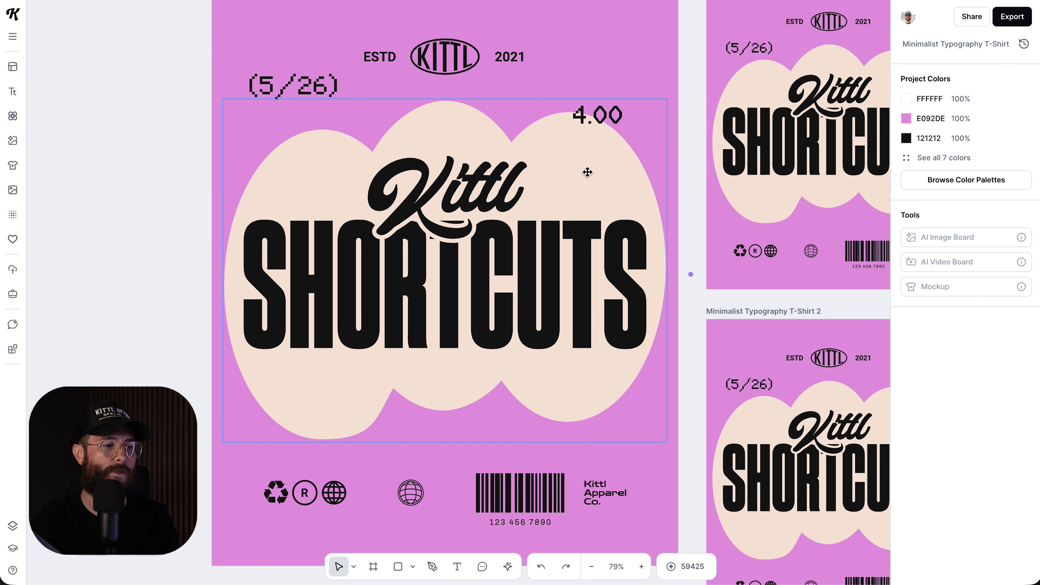
pyautogui.scroll(-2, 585, 169)
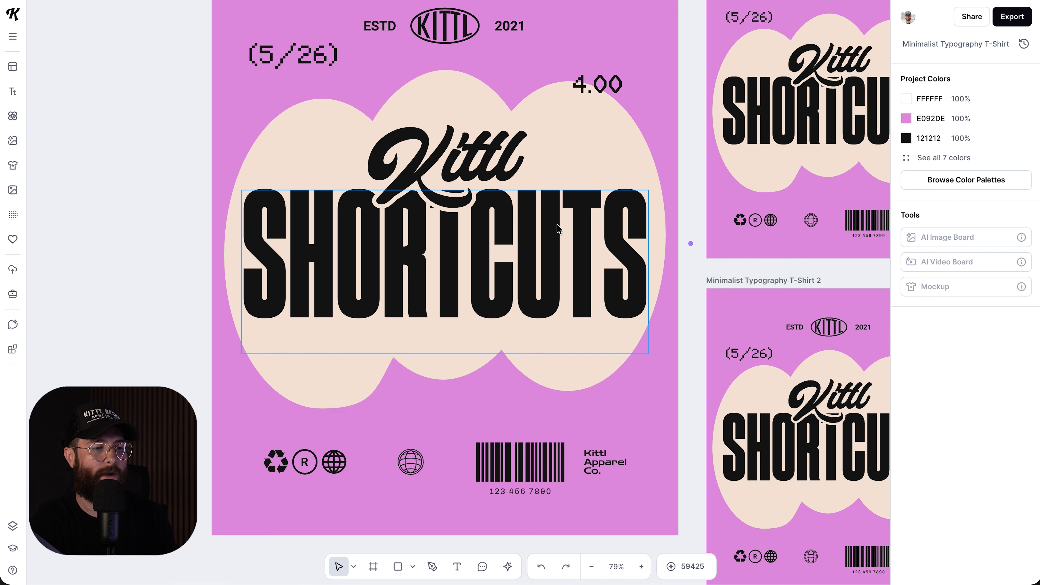
pyautogui.click(586, 131)
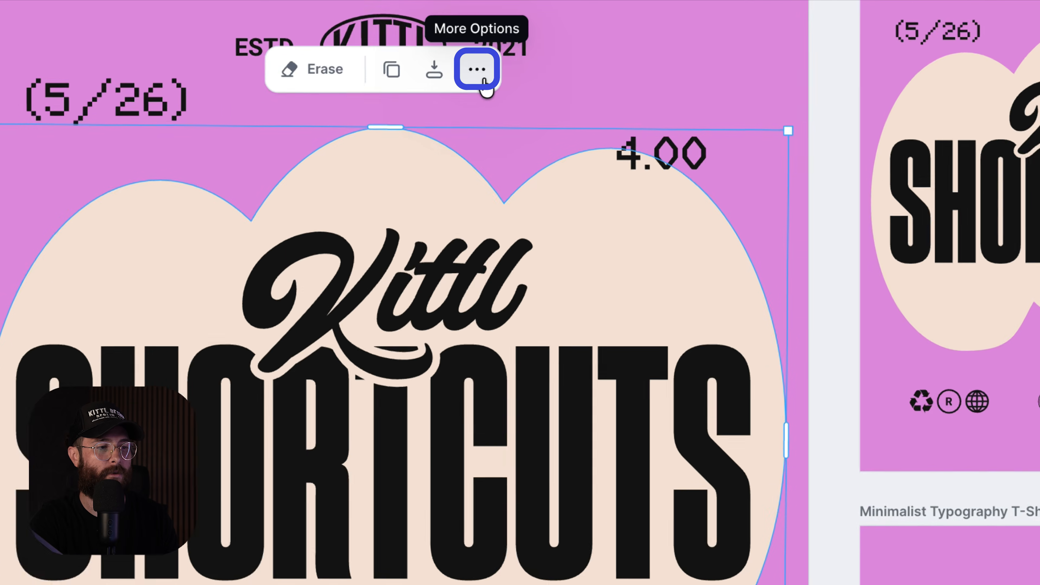
pyautogui.click(496, 38)
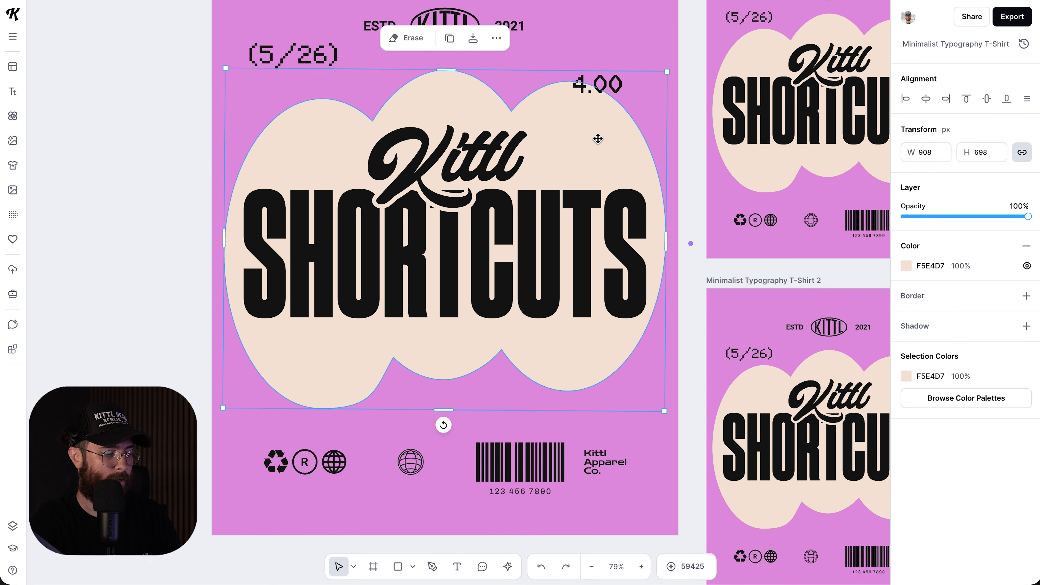
pyautogui.hotkey('shift', 'h')
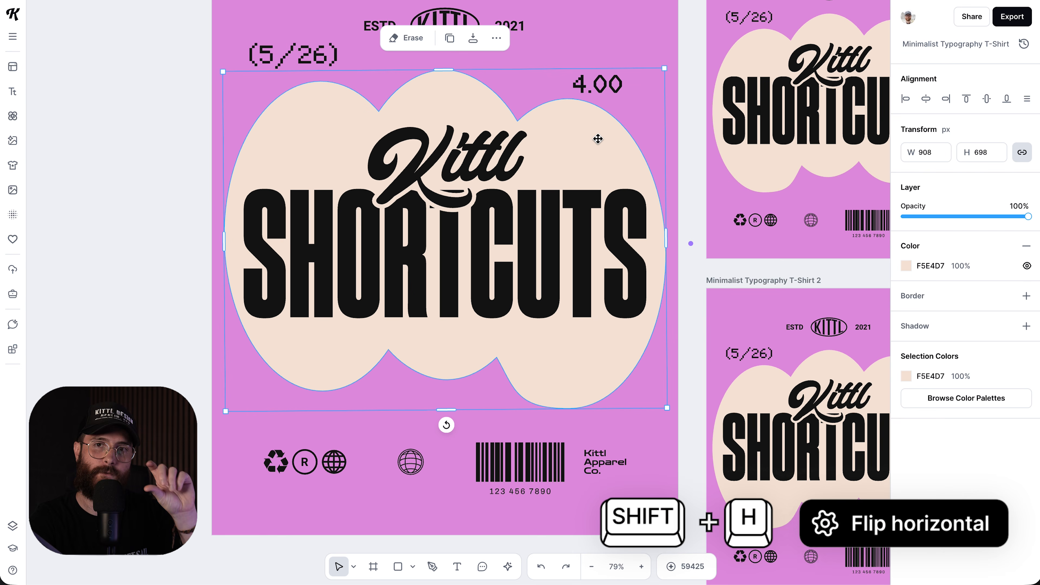
pyautogui.click(509, 223)
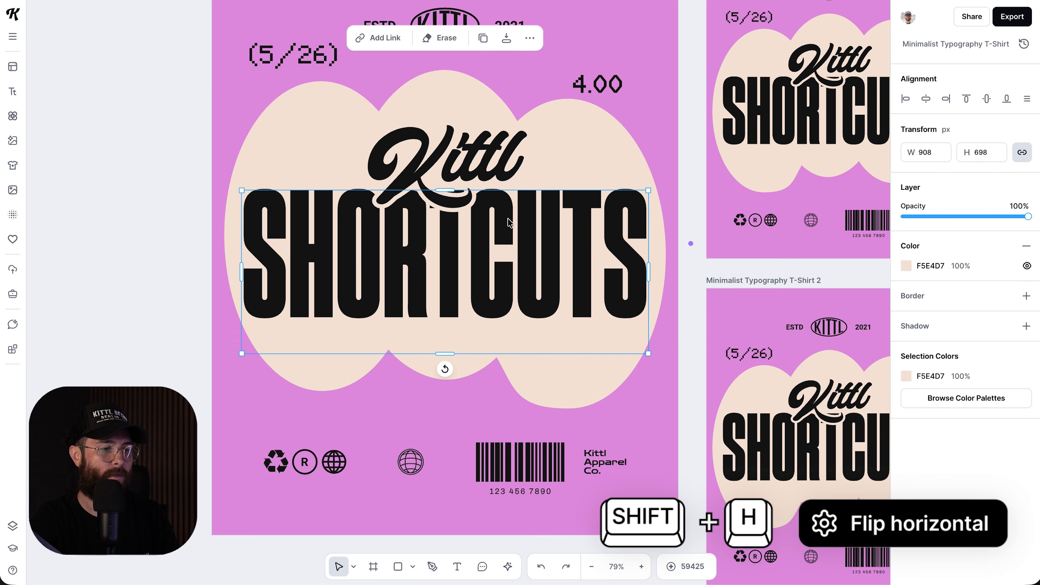
pyautogui.hotkey('shift', 'h')
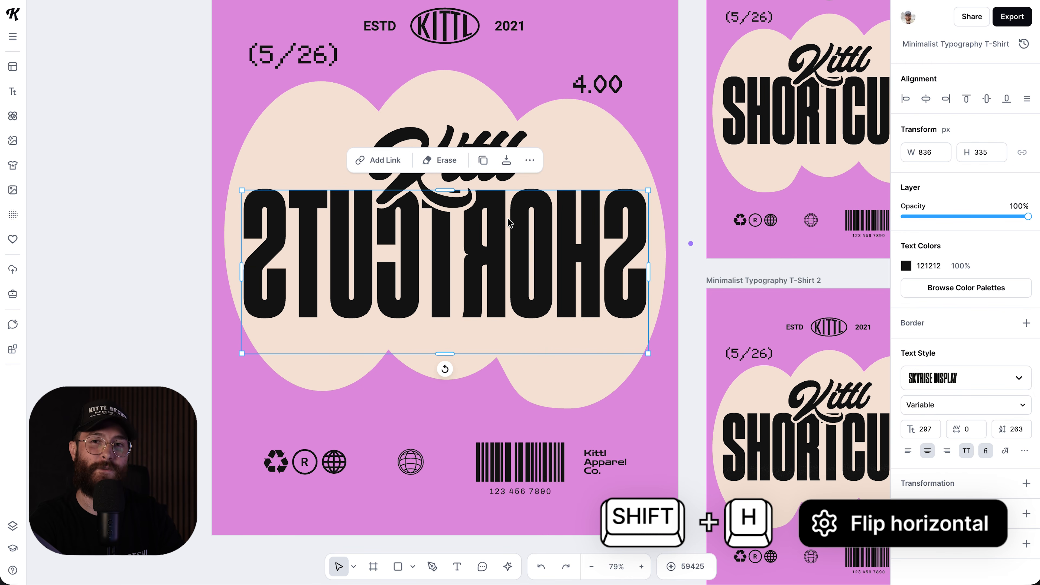
pyautogui.hotkey('shift', 'h')
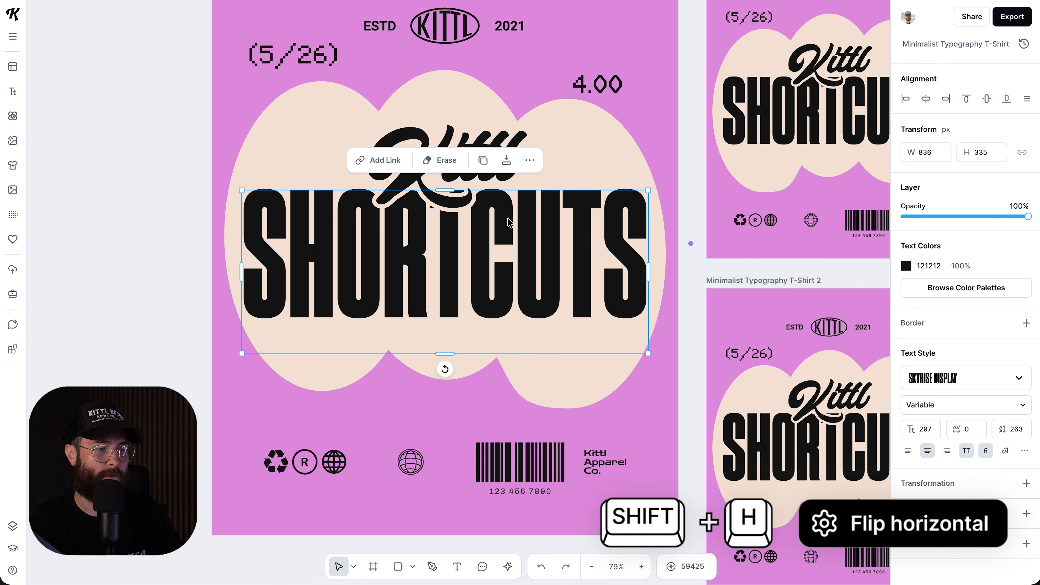
pyautogui.click(590, 134)
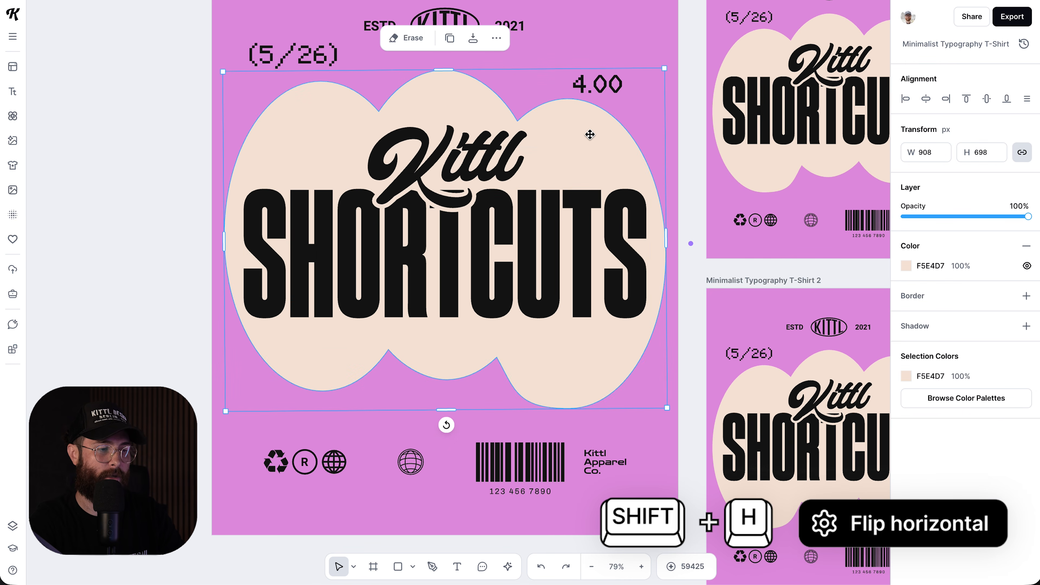
pyautogui.hotkey('shift', 'v')
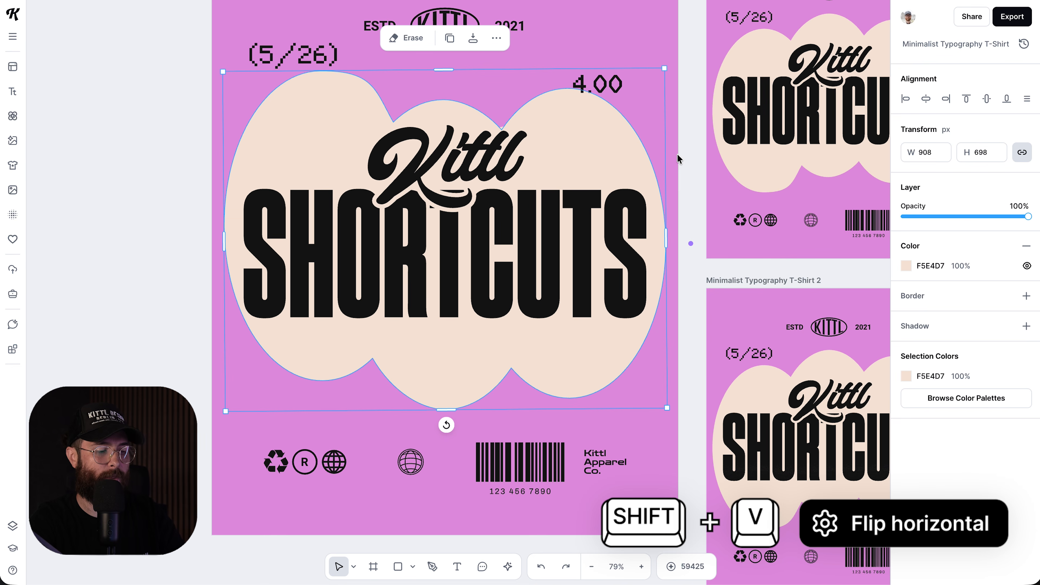
pyautogui.hotkey('shift', 'v')
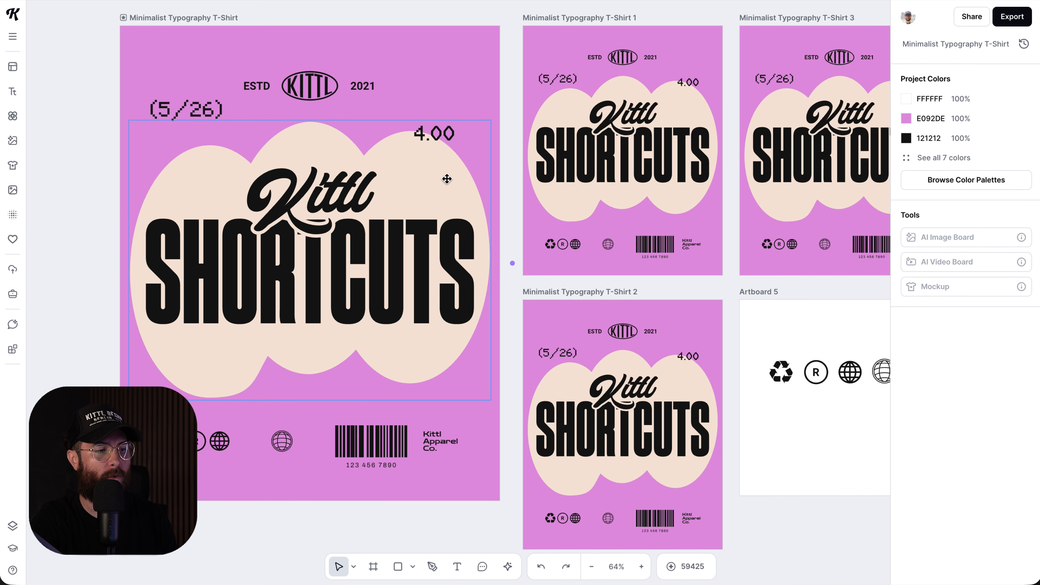
# - Select the cloud shape and start the eraser on it with E
pyautogui.click(446, 179)
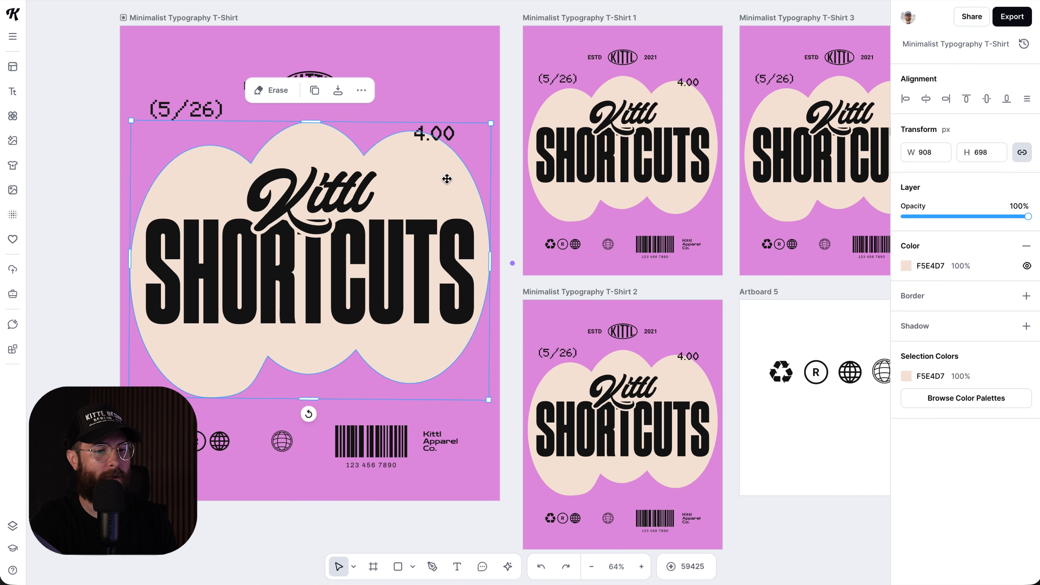
pyautogui.scroll(3, 447, 179)
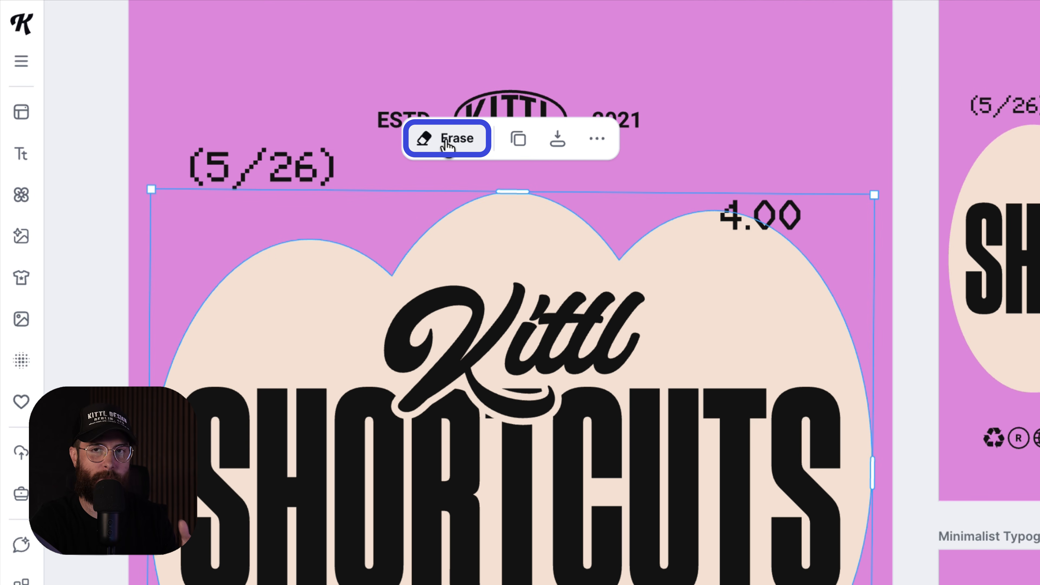
pyautogui.press('e')
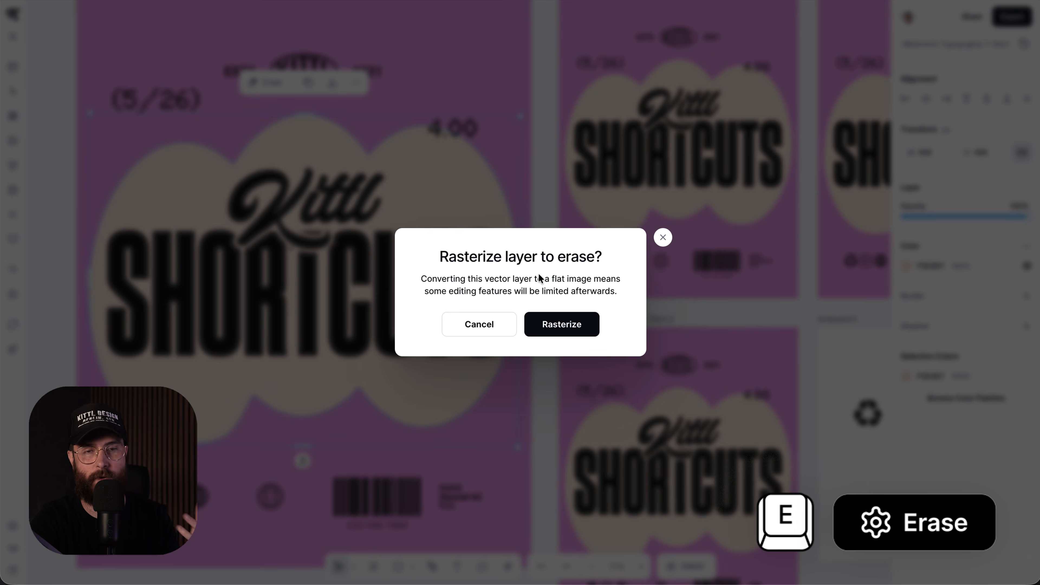
# - Rasterize the cloud, erase a stroke across it, then brush the erased patch back with Restore
pyautogui.click(557, 325)
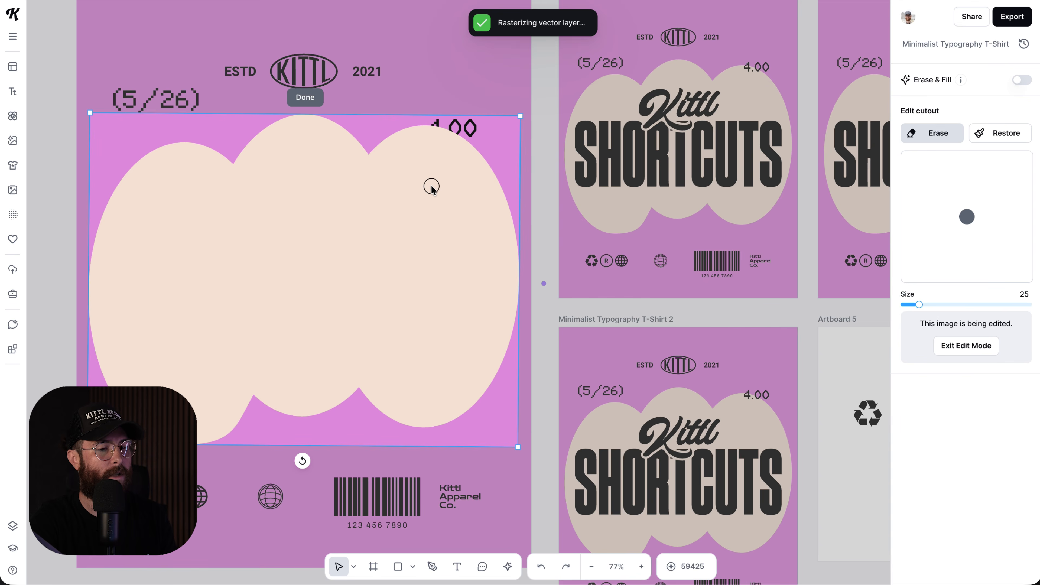
pyautogui.moveTo(406, 161)
pyautogui.mouseDown()
pyautogui.moveTo(381, 176)
pyautogui.moveTo(393, 191)
pyautogui.moveTo(446, 194)
pyautogui.moveTo(459, 213)
pyautogui.moveTo(430, 232)
pyautogui.moveTo(360, 192)
pyautogui.moveTo(365, 174)
pyautogui.moveTo(389, 205)
pyautogui.mouseUp()
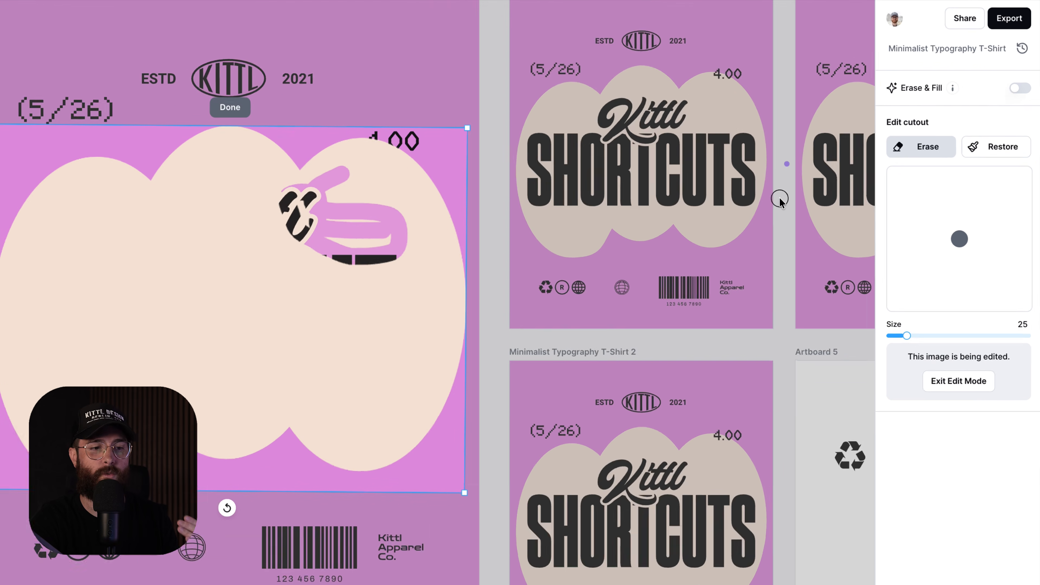
pyautogui.click(997, 135)
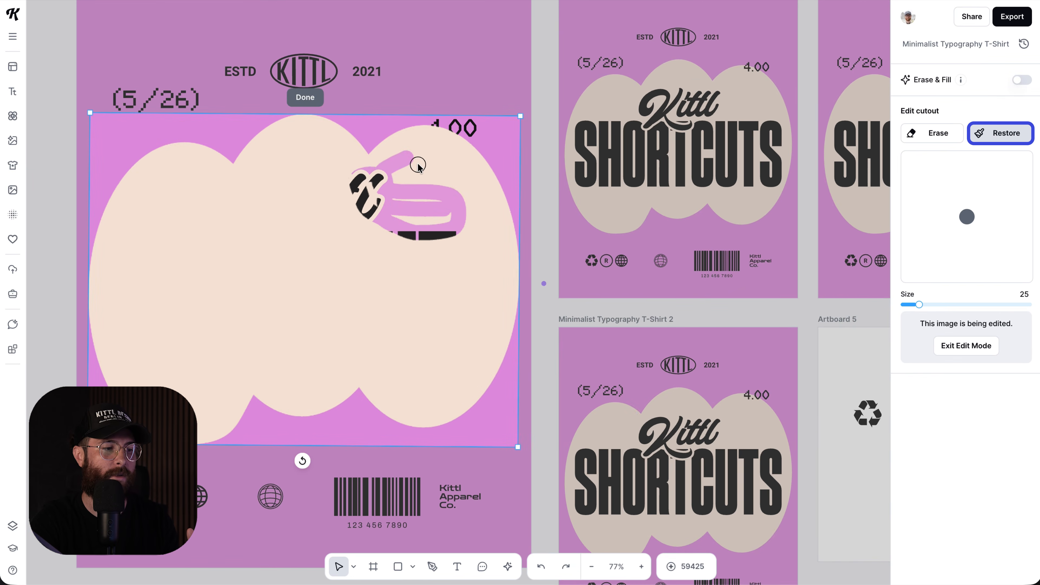
pyautogui.moveTo(415, 155); pyautogui.dragTo(360, 164)
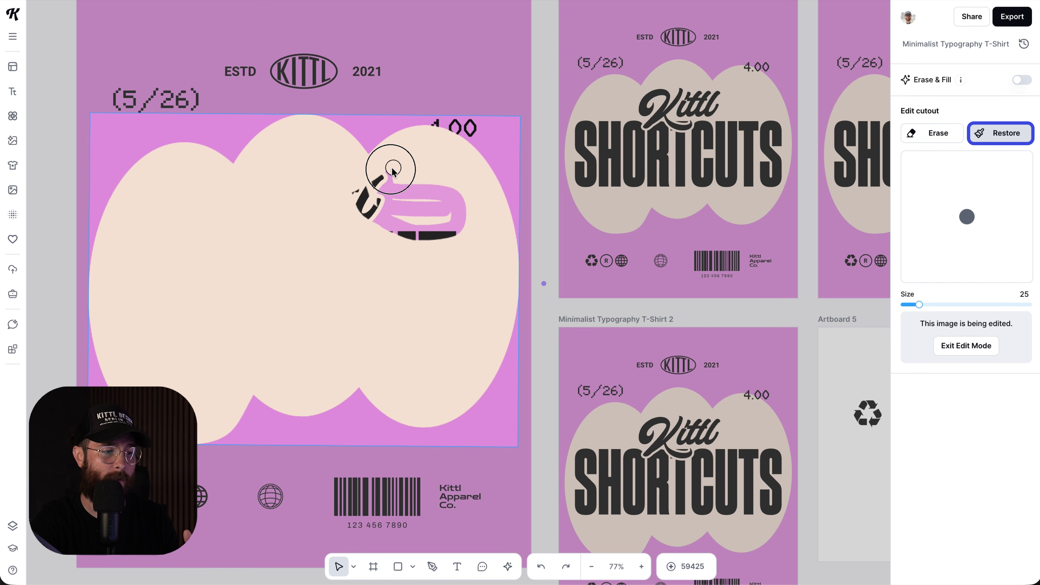
pyautogui.moveTo(349, 227)
pyautogui.mouseDown()
pyautogui.moveTo(403, 192)
pyautogui.moveTo(389, 217)
pyautogui.moveTo(391, 197)
pyautogui.moveTo(390, 232)
pyautogui.moveTo(406, 162)
pyautogui.moveTo(398, 231)
pyautogui.moveTo(424, 182)
pyautogui.moveTo(450, 235)
pyautogui.mouseUp()
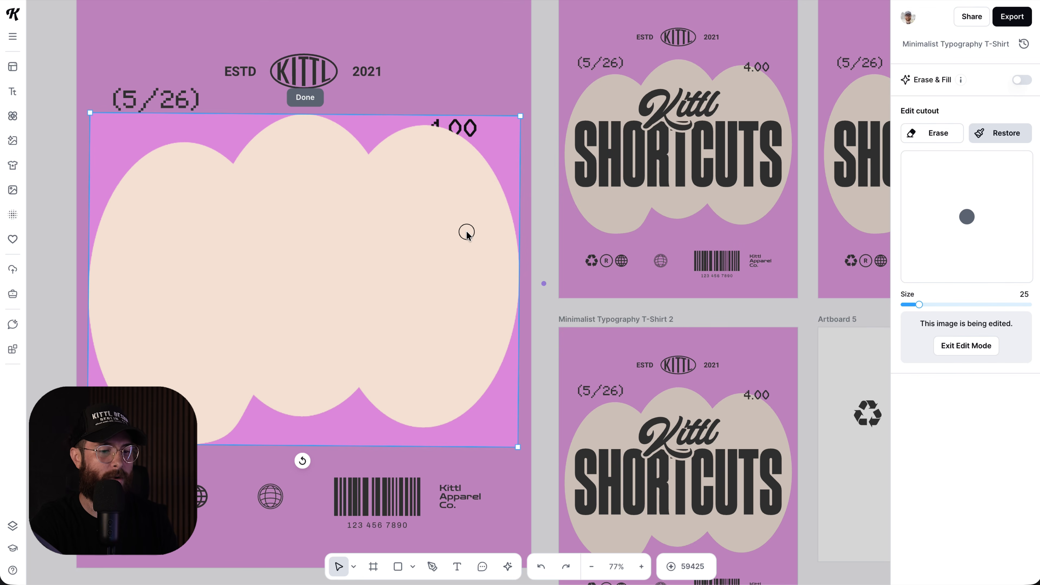
# - Exit the cloud's cutout edit mode and reselect the cloud shape
pyautogui.click(962, 346)
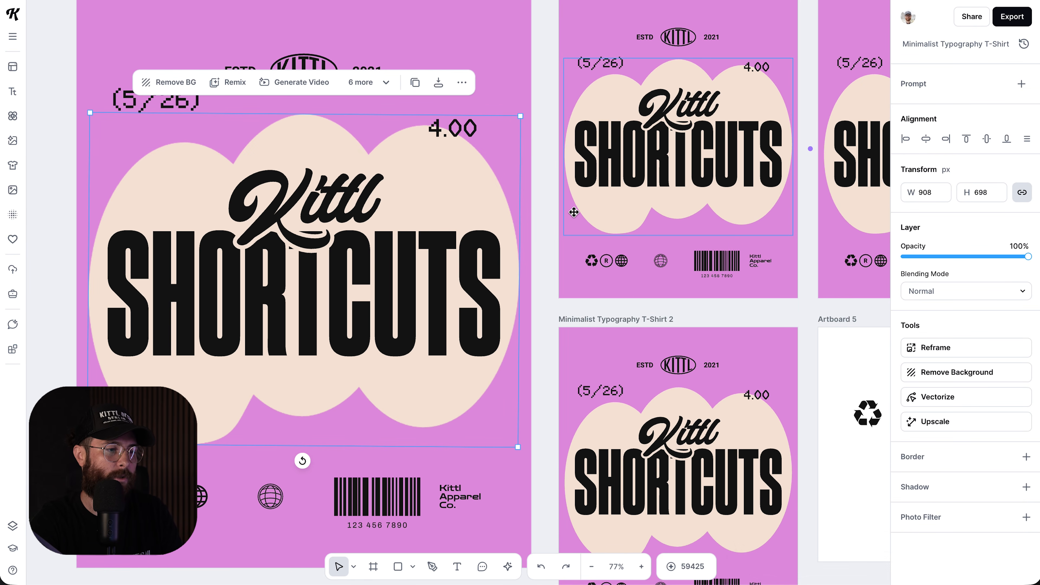
pyautogui.click(526, 184)
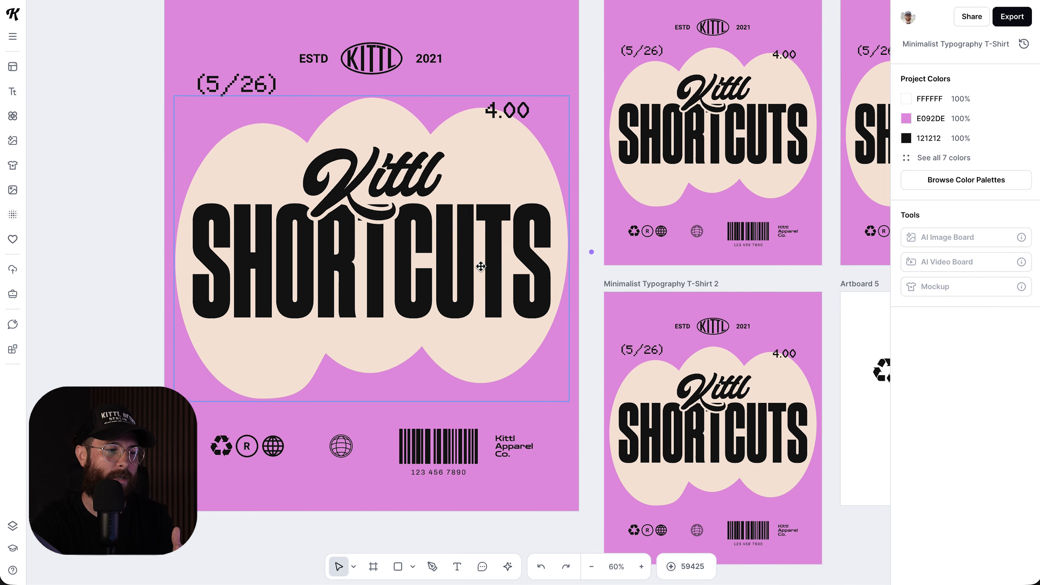
pyautogui.scroll(5, 476, 262)
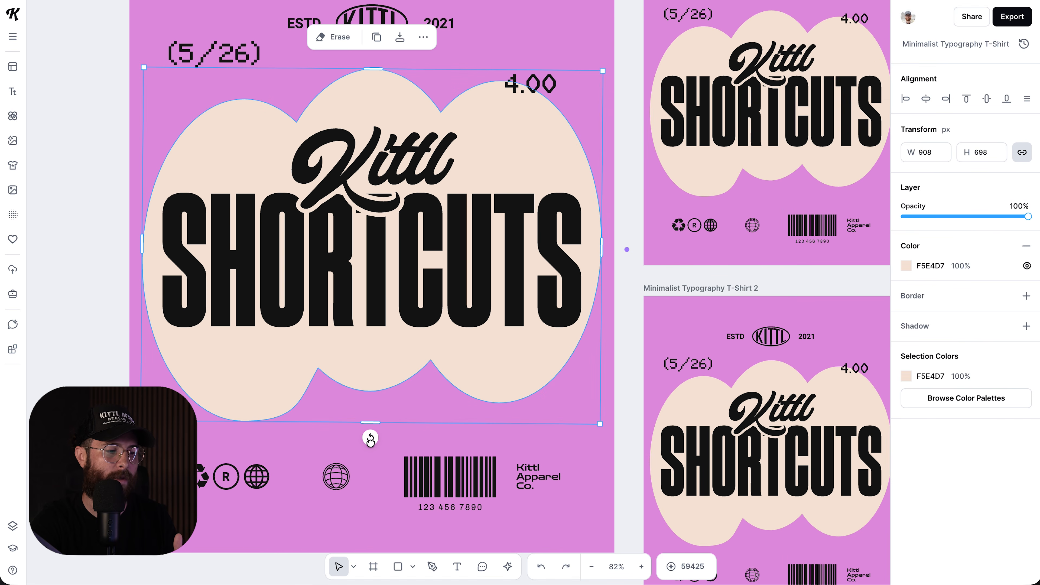
# - Rotate the cloud in fixed angle steps, to about -75° and finally to 180°
pyautogui.moveTo(371, 440)
pyautogui.mouseDown()
pyautogui.moveTo(475, 434)
pyautogui.moveTo(391, 437)
pyautogui.moveTo(436, 444)
pyautogui.moveTo(410, 444)
pyautogui.moveTo(425, 447)
pyautogui.moveTo(514, 380)
pyautogui.moveTo(491, 410)
pyautogui.moveTo(344, 437)
pyautogui.moveTo(422, 428)
pyautogui.mouseUp()
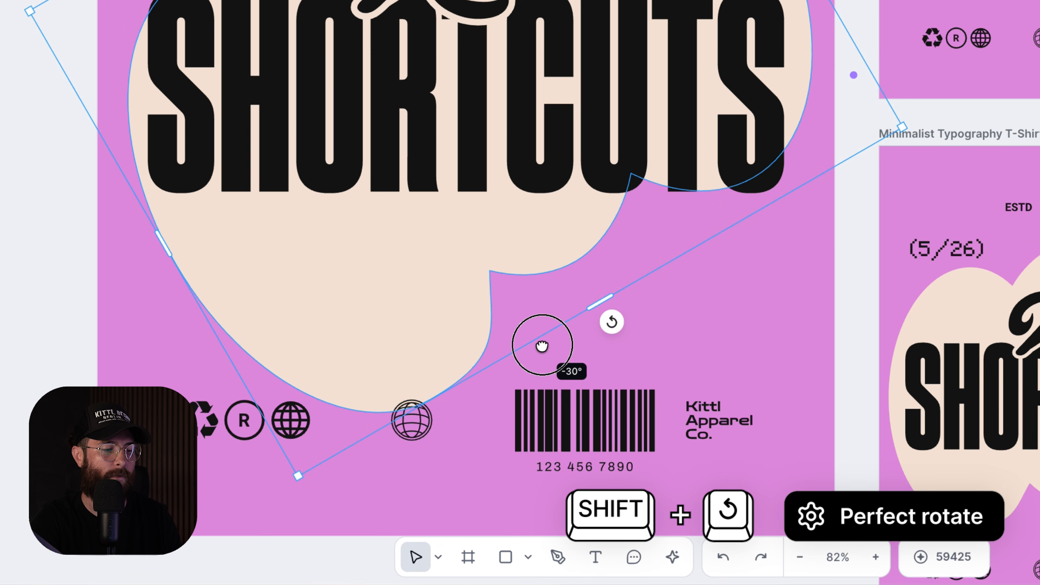
pyautogui.moveTo(542, 346); pyautogui.dragTo(789, 144)
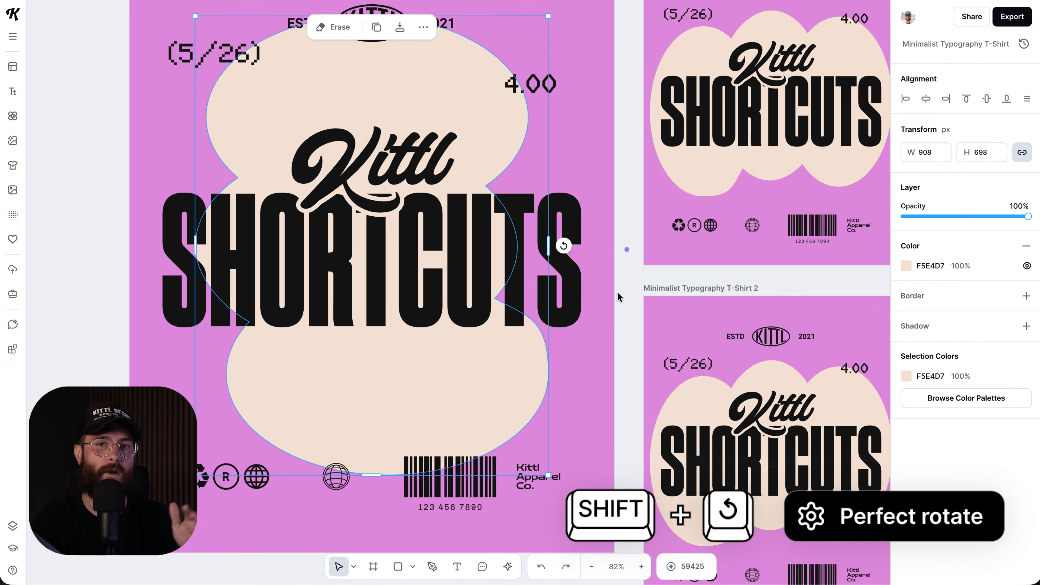
pyautogui.moveTo(564, 246); pyautogui.dragTo(345, 433)
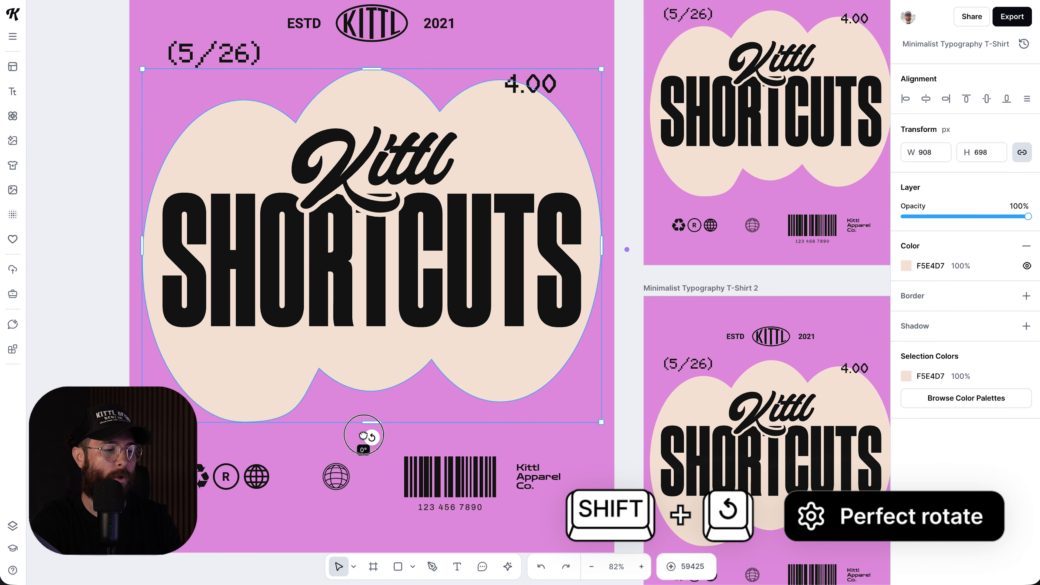
pyautogui.moveTo(363, 435)
pyautogui.mouseDown()
pyautogui.moveTo(295, 379)
pyautogui.moveTo(262, 323)
pyautogui.moveTo(380, 190)
pyautogui.mouseUp()
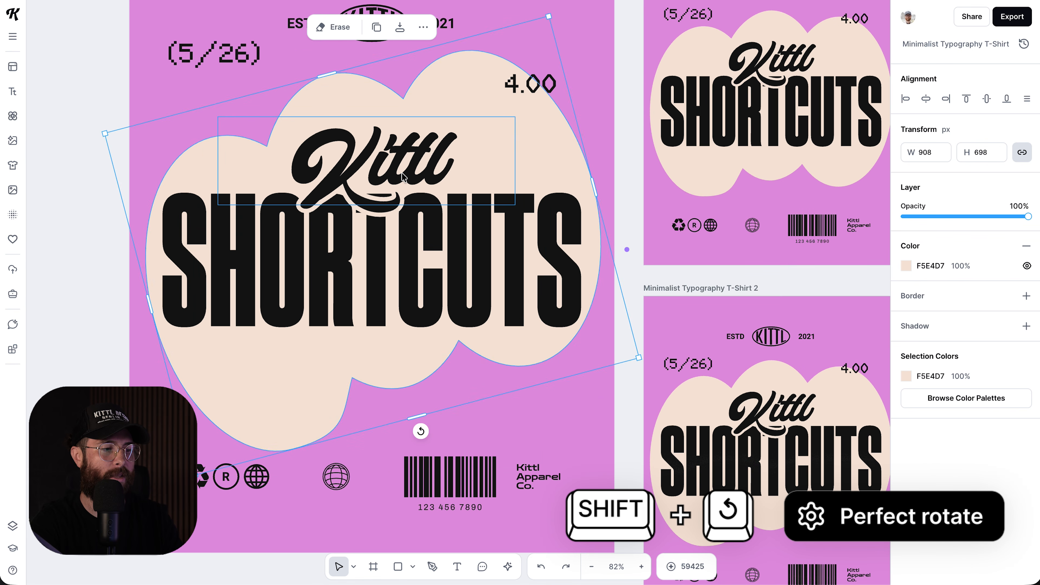
# - Rotate the Kittl script text vertical, undo it, and open the Help > Shortcuts list
pyautogui.click(371, 197)
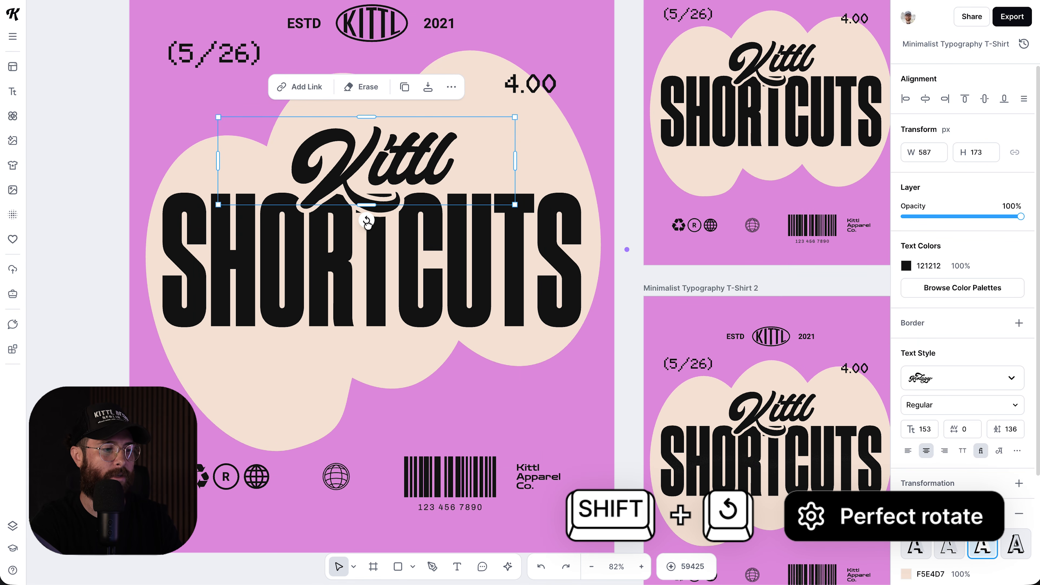
pyautogui.moveTo(367, 221); pyautogui.dragTo(435, 175)
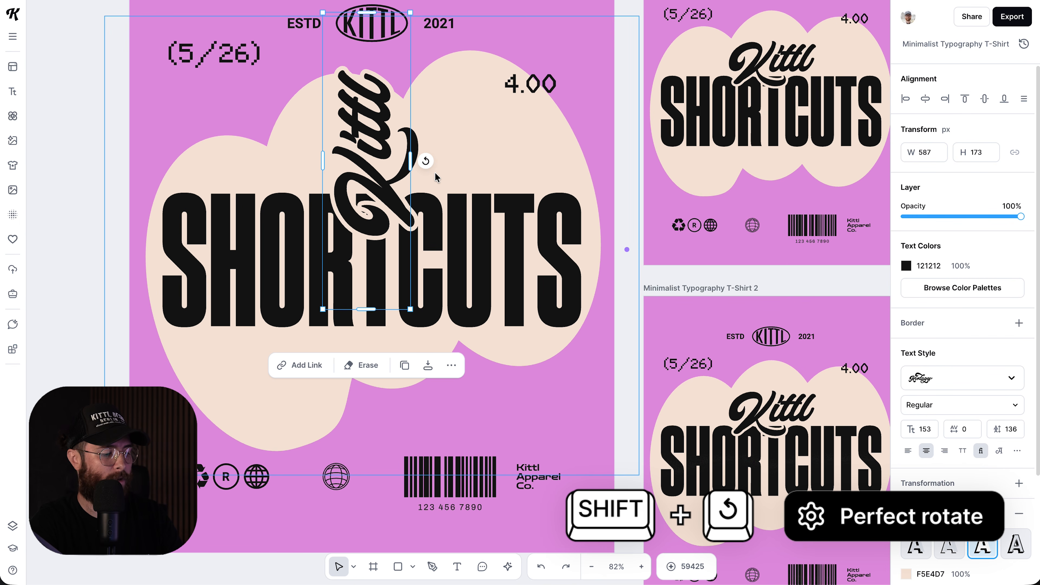
pyautogui.hotkey('ctrl', 'z')
pyautogui.click(92, 243)
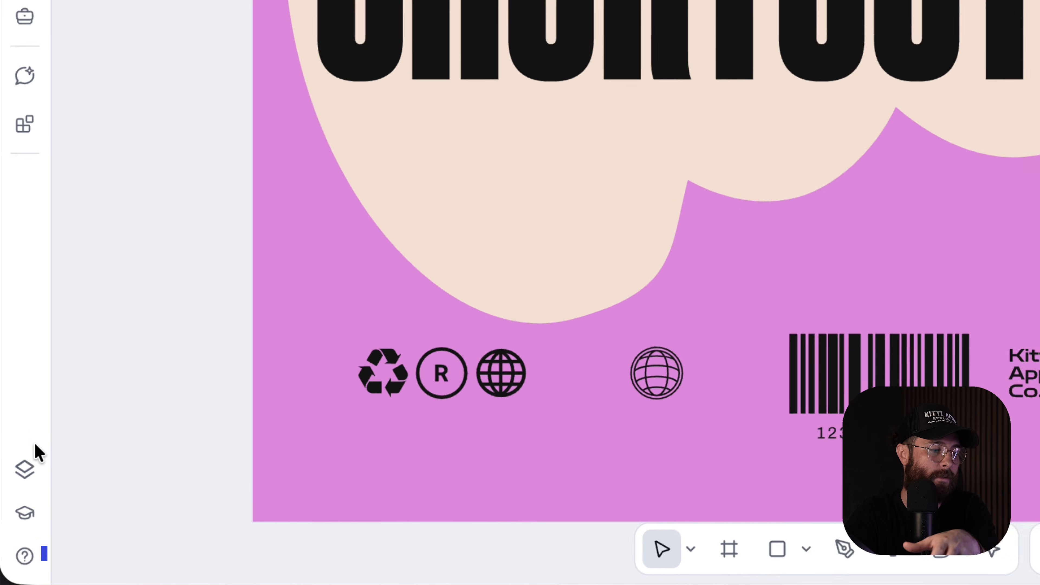
pyautogui.click(27, 555)
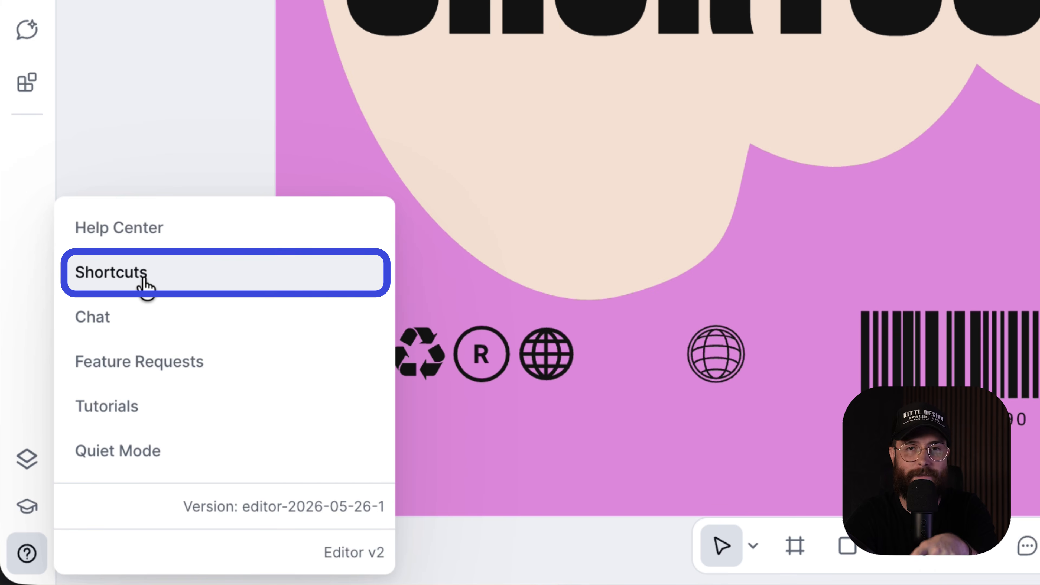
pyautogui.click(139, 280)
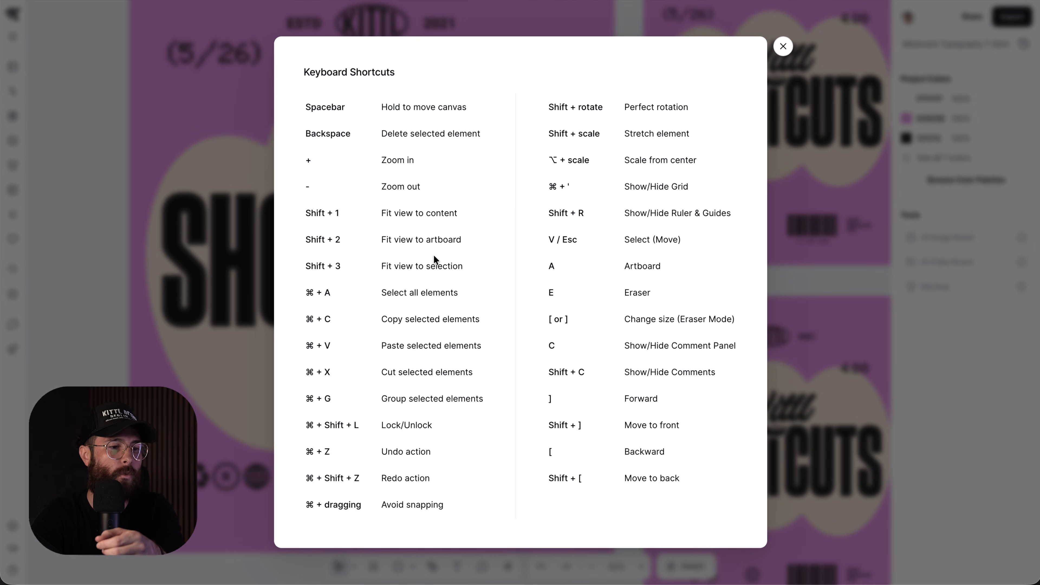